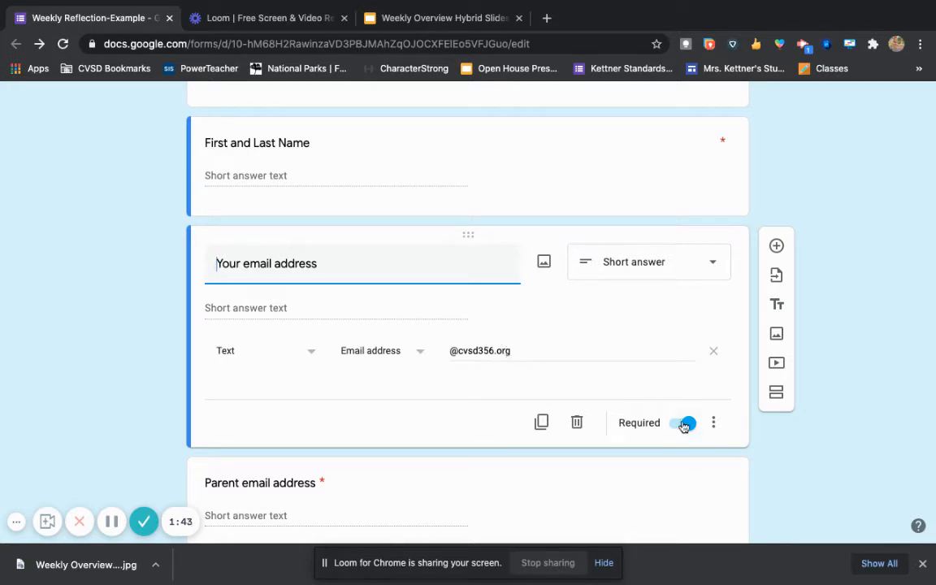
Examine the response validation option and custom error text of the "Your email address" question.
left_click(715, 424)
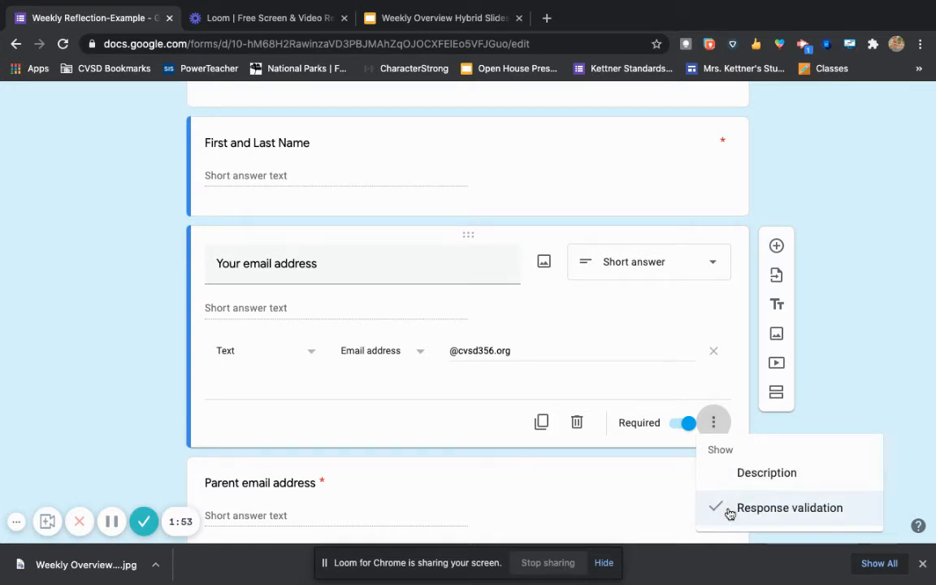
scroll(698, 349, "down", 3)
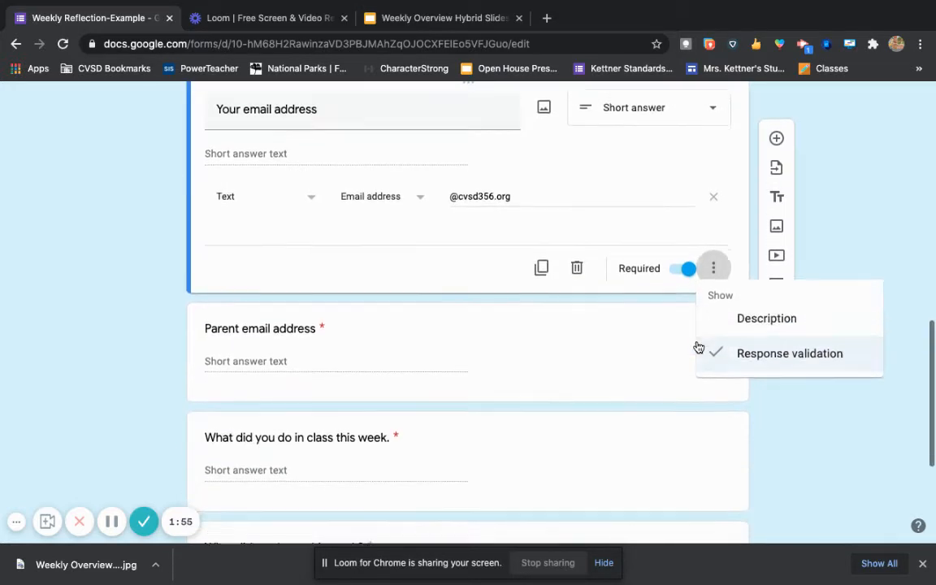
scroll(698, 346, "down", 1)
left_click(576, 309)
scroll(579, 313, "up", 4)
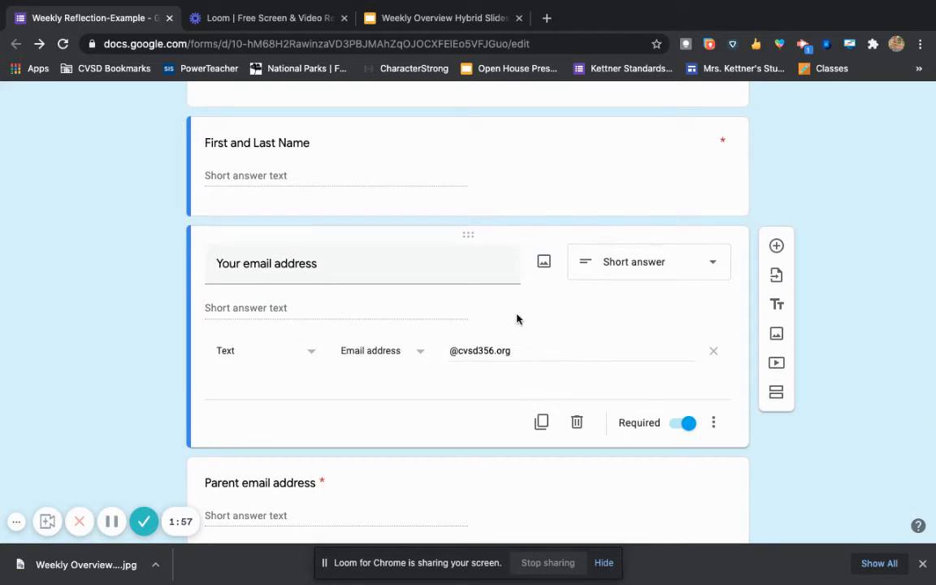
Open the "Parent email address" question and examine its email response validation settings.
scroll(454, 301, "down", 1)
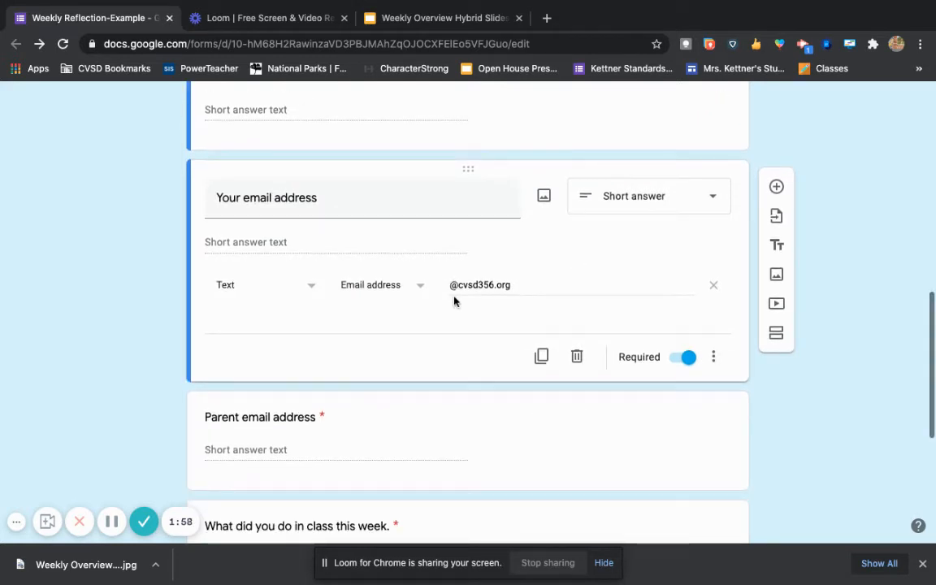
scroll(454, 300, "down", 3)
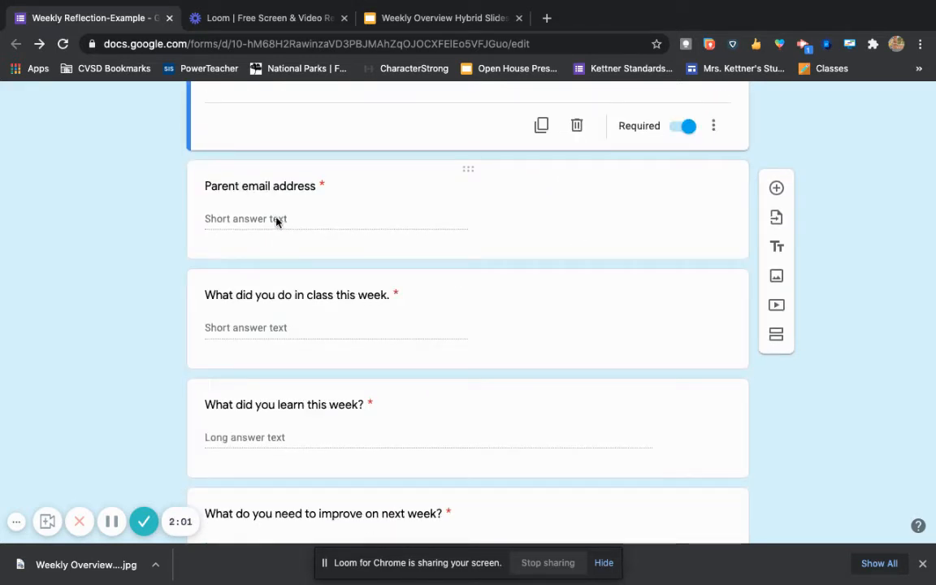
left_click(277, 220)
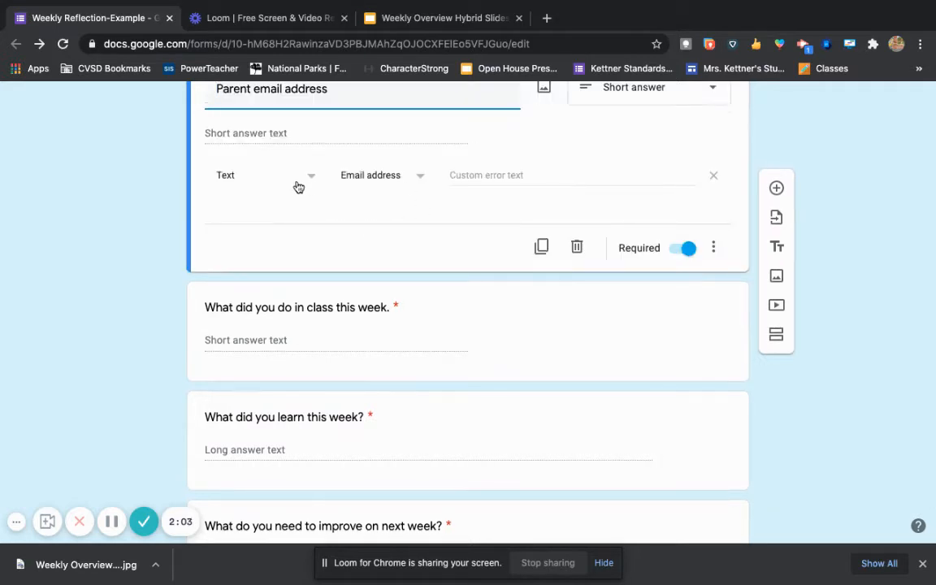
left_click(714, 248)
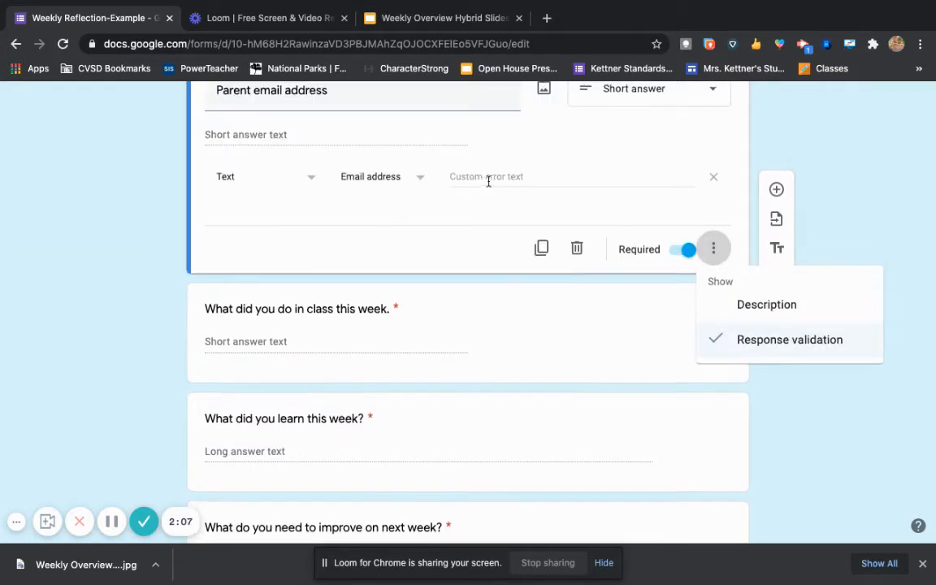
scroll(482, 206, "up", 1)
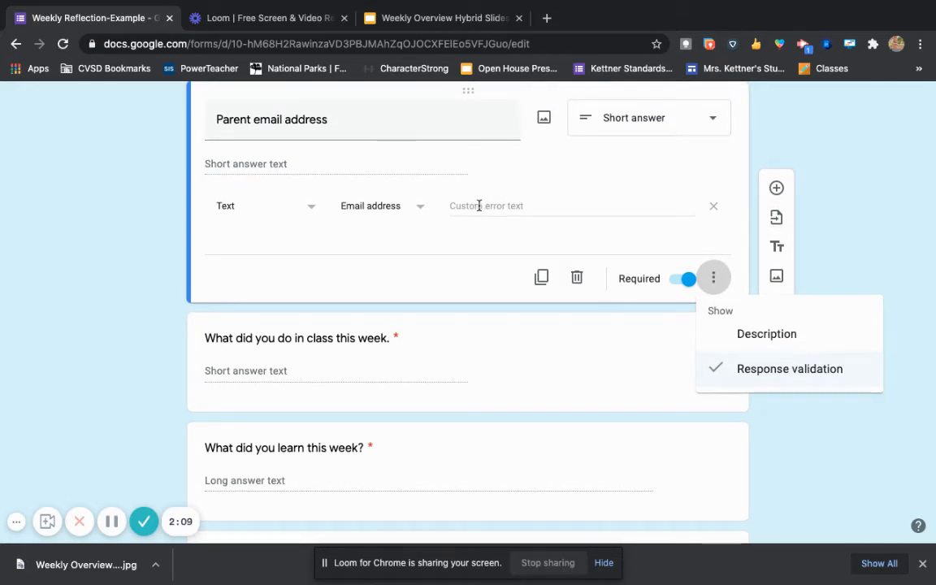
scroll(479, 208, "up", 1)
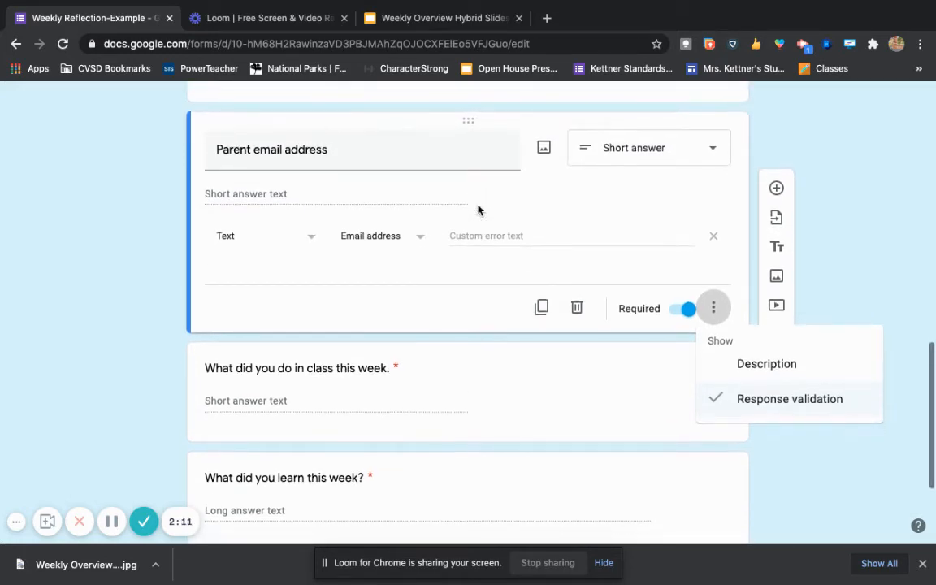
Review the reflection questions about class activities, learning and improvement at the end of the form.
scroll(388, 401, "down", 3)
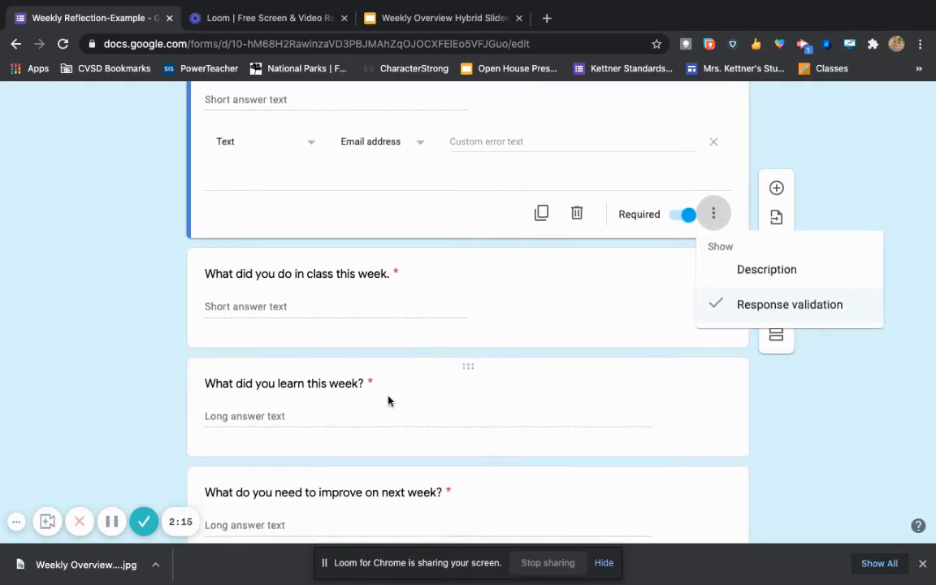
scroll(388, 399, "down", 2)
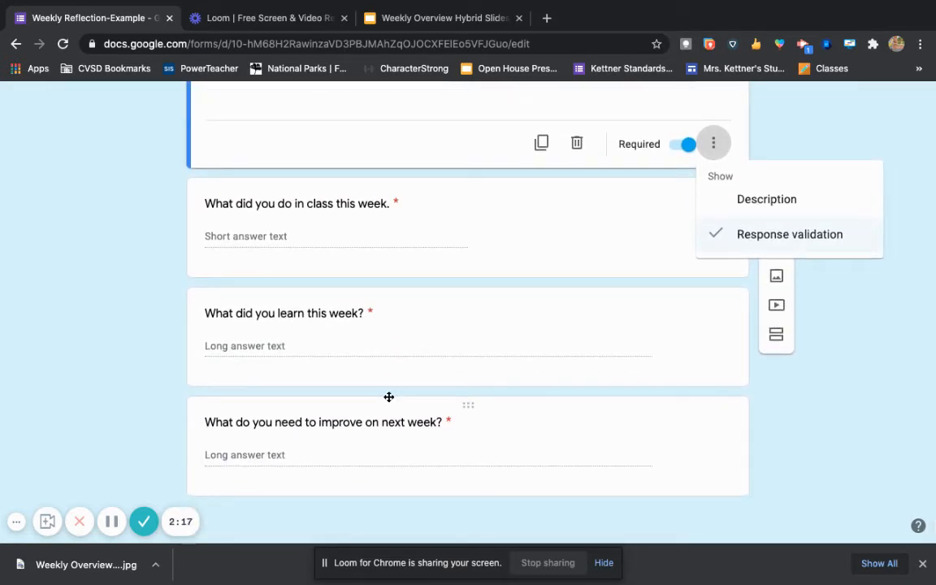
scroll(388, 399, "up", 1)
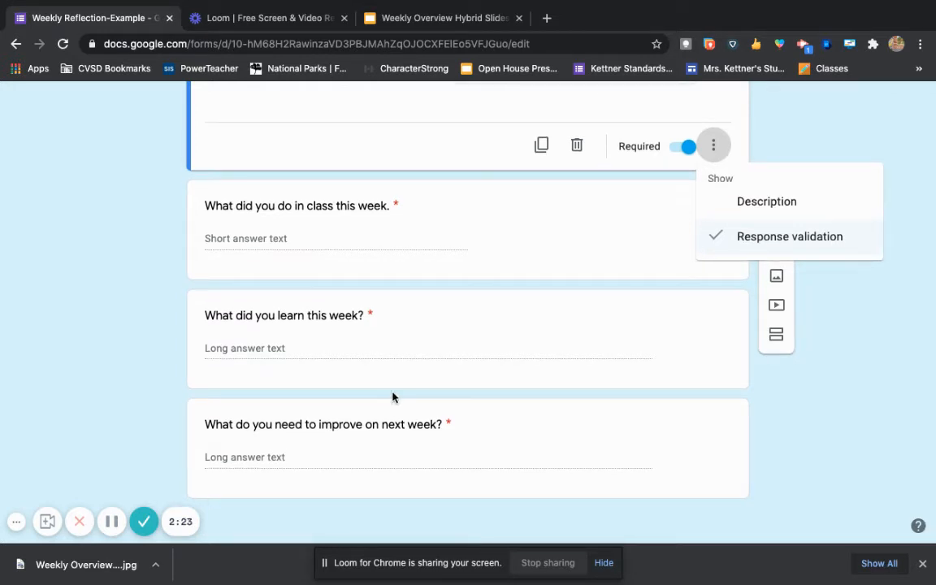
scroll(428, 411, "down", 1)
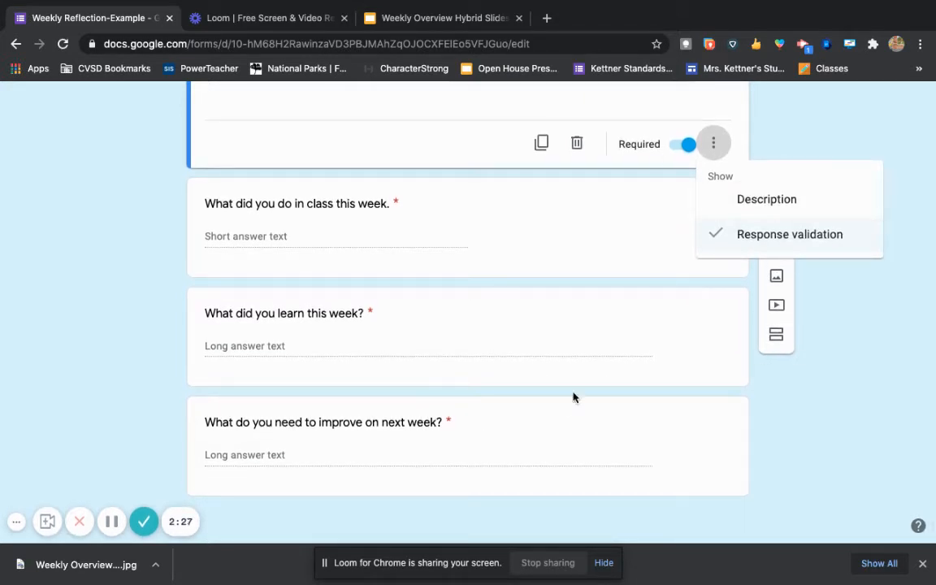
left_click(555, 454)
scroll(567, 453, "down", 2)
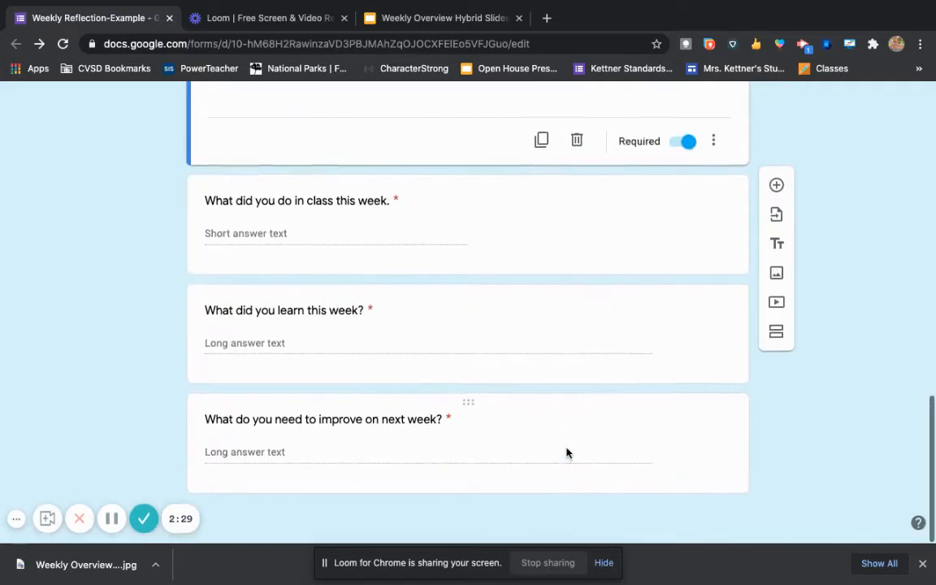
scroll(632, 270, "up", 5)
scroll(634, 272, "down", 4)
scroll(625, 372, "down", 3)
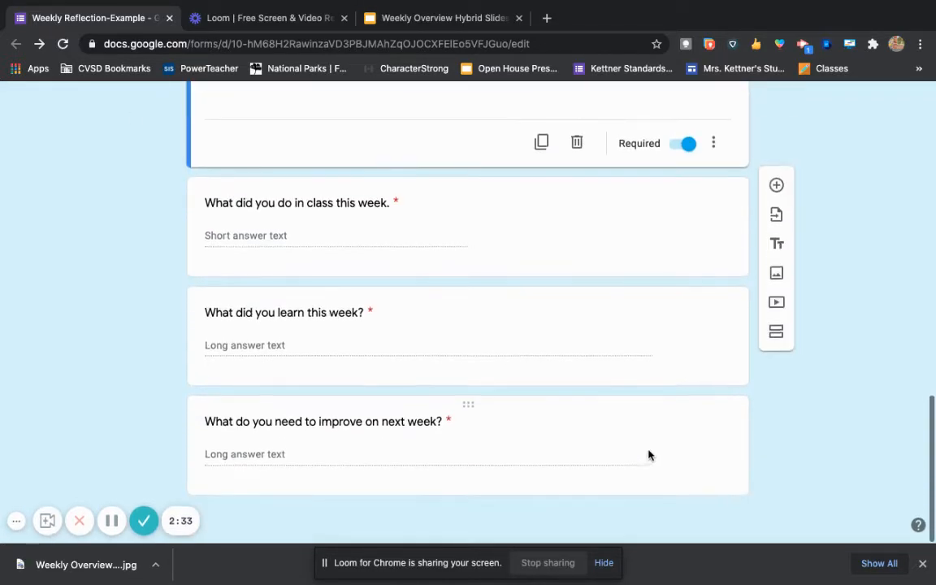
Add a multiple choice question titled "What was your favorite day of learning?" below the parent email question.
left_click(779, 195)
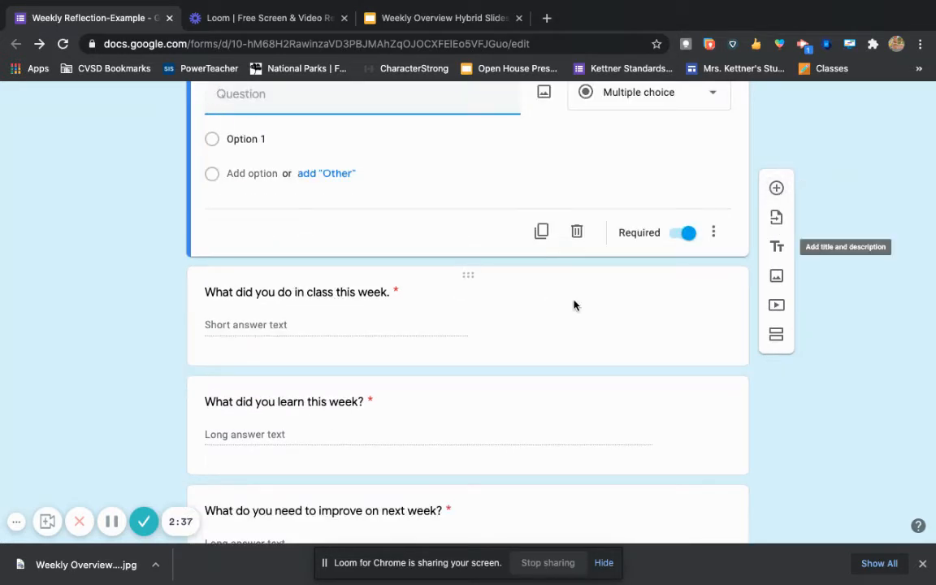
type("Wh")
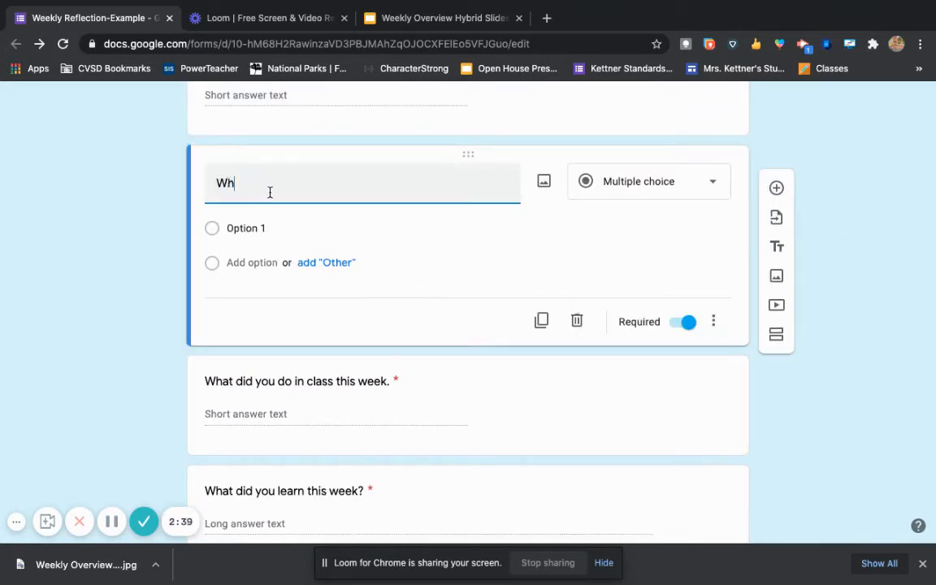
type("at was your favi")
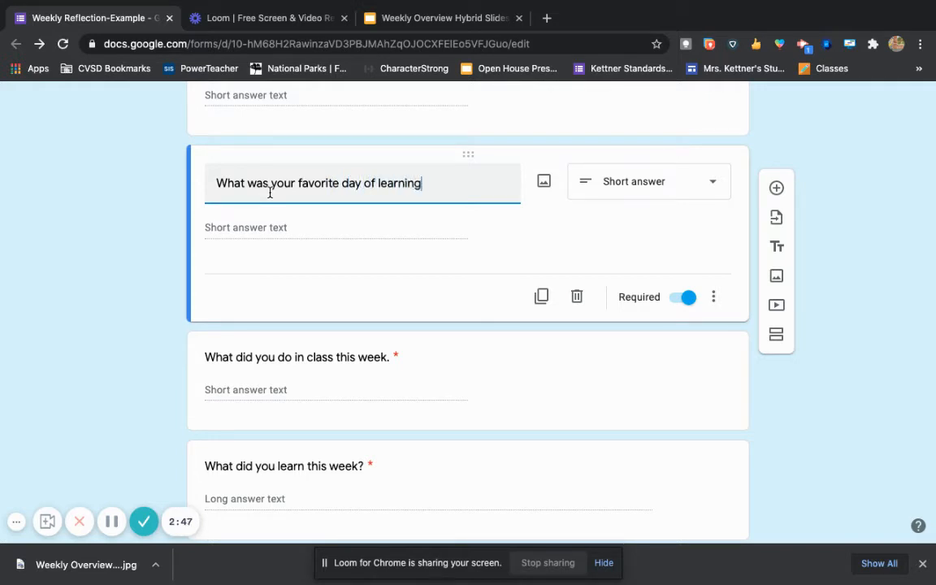
left_click(662, 192)
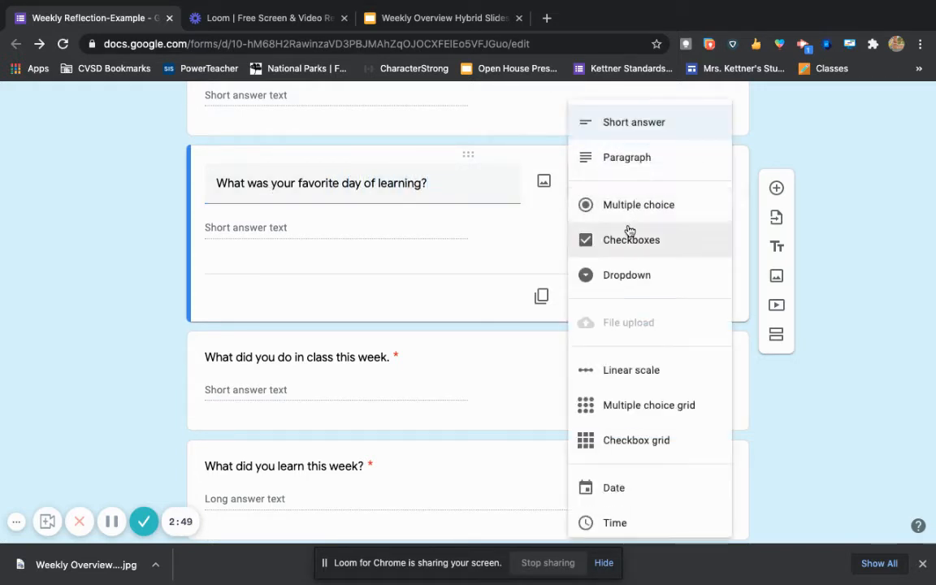
left_click(629, 214)
Enter Monday as the first answer option and add all the suggested days of the week.
left_click(293, 222)
type("Monday")
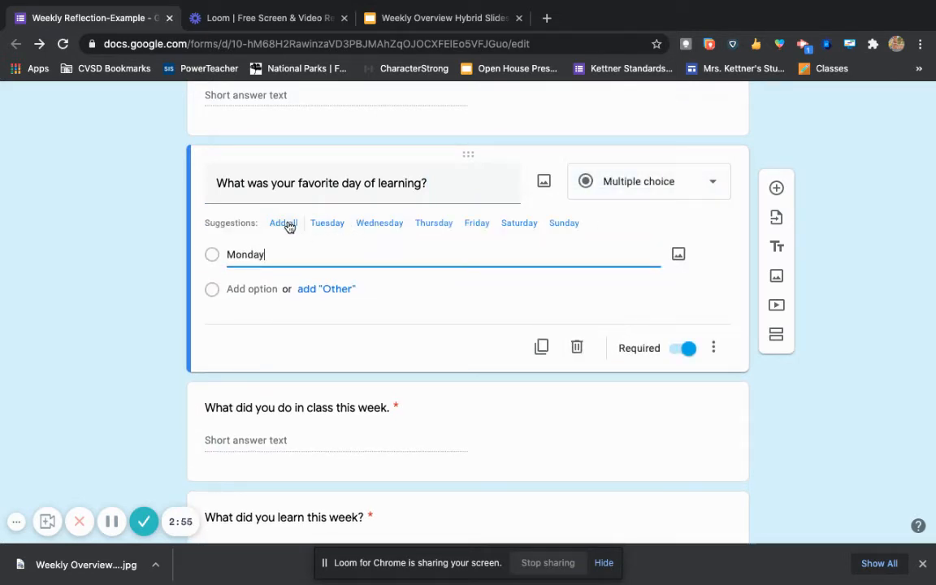
left_click(289, 226)
Remove the Saturday and Sunday options from the favorite day question.
scroll(321, 336, "down", 2)
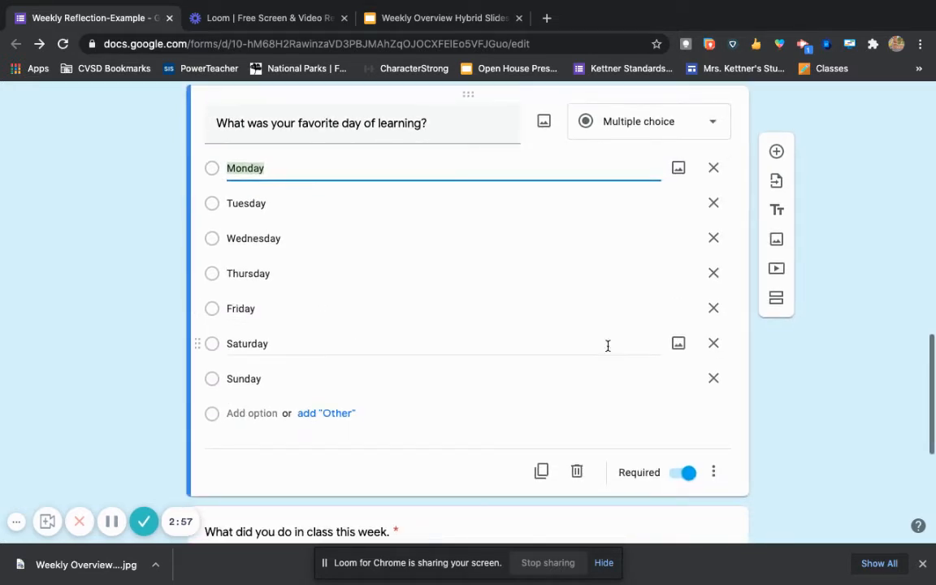
left_click(712, 344)
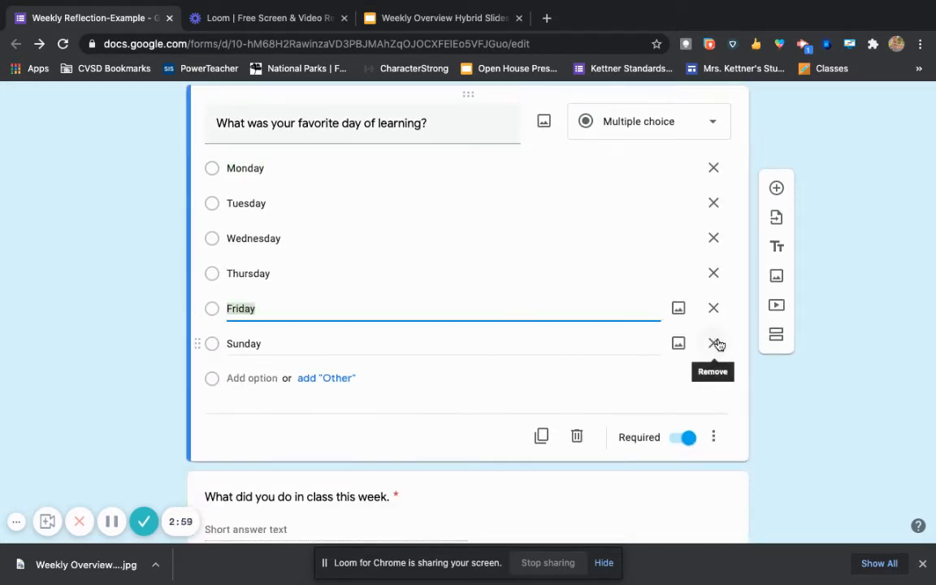
left_click(716, 343)
scroll(589, 307, "up", 1)
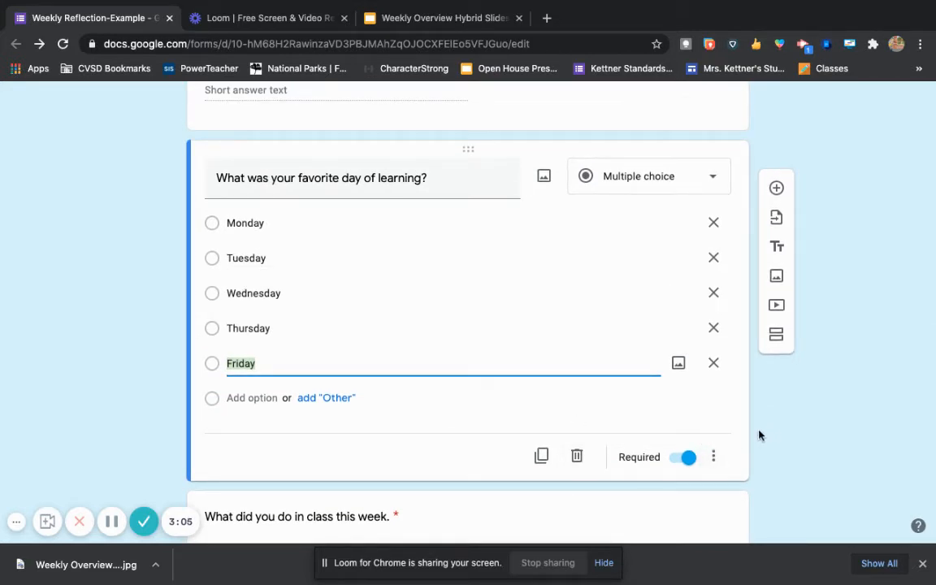
Review the whole form, from the closing reflection questions back up to the weekly overview image and title.
scroll(730, 423, "down", 3)
scroll(730, 423, "down", 2)
scroll(731, 420, "up", 2)
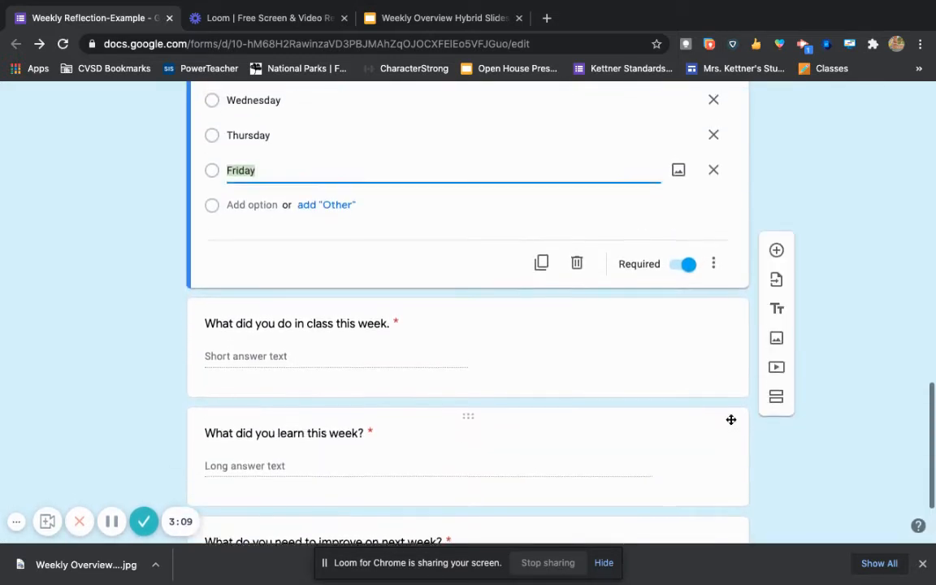
scroll(730, 421, "down", 2)
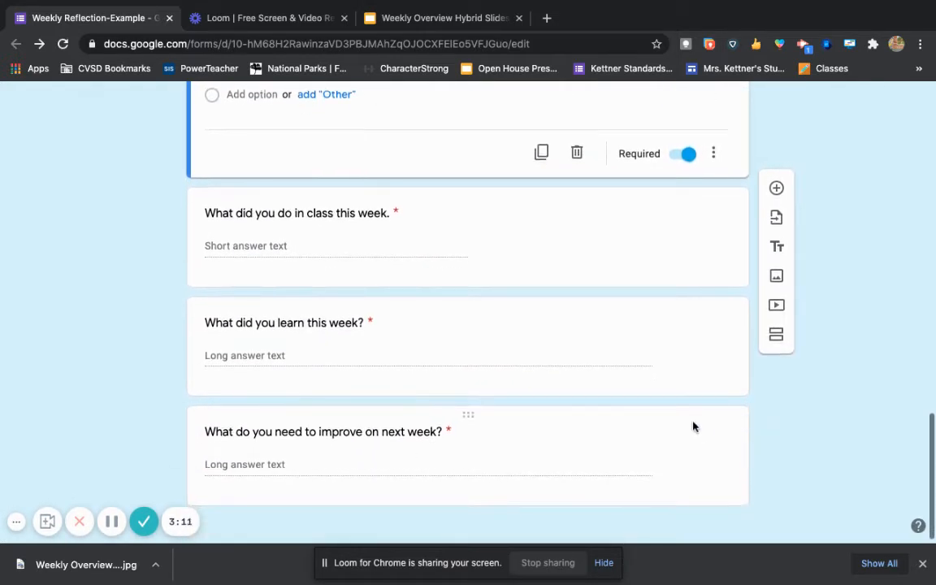
scroll(689, 420, "up", 7)
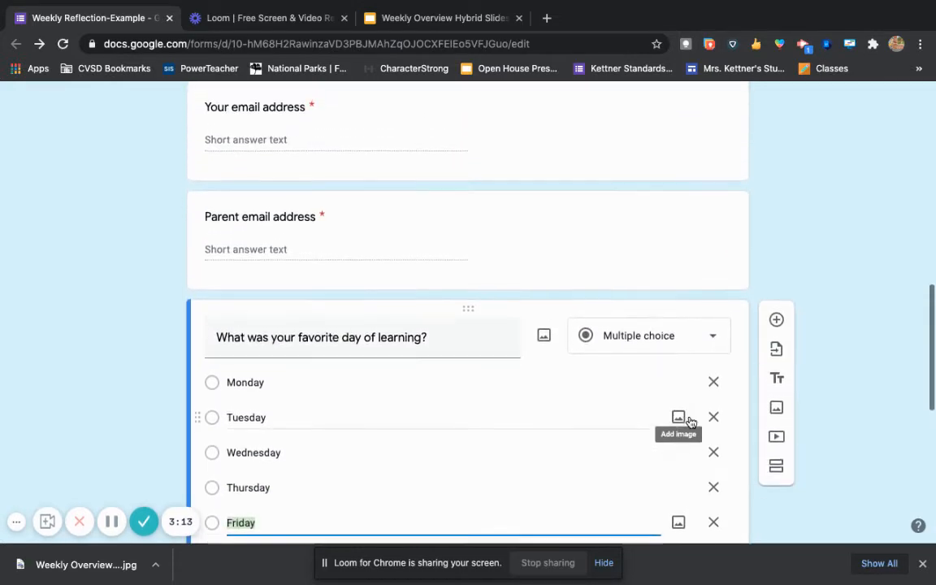
scroll(689, 420, "up", 8)
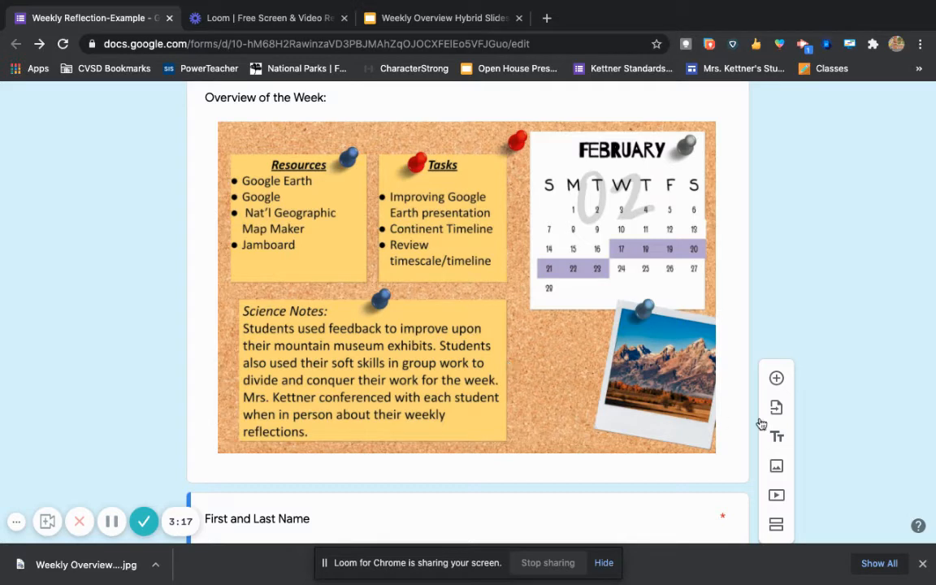
scroll(935, 445, "up", 4)
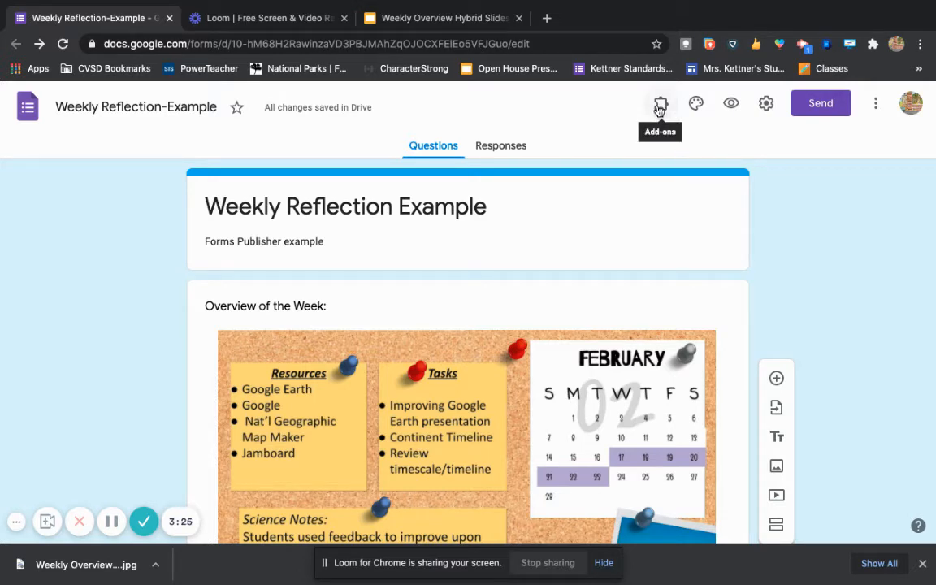
left_click(660, 107)
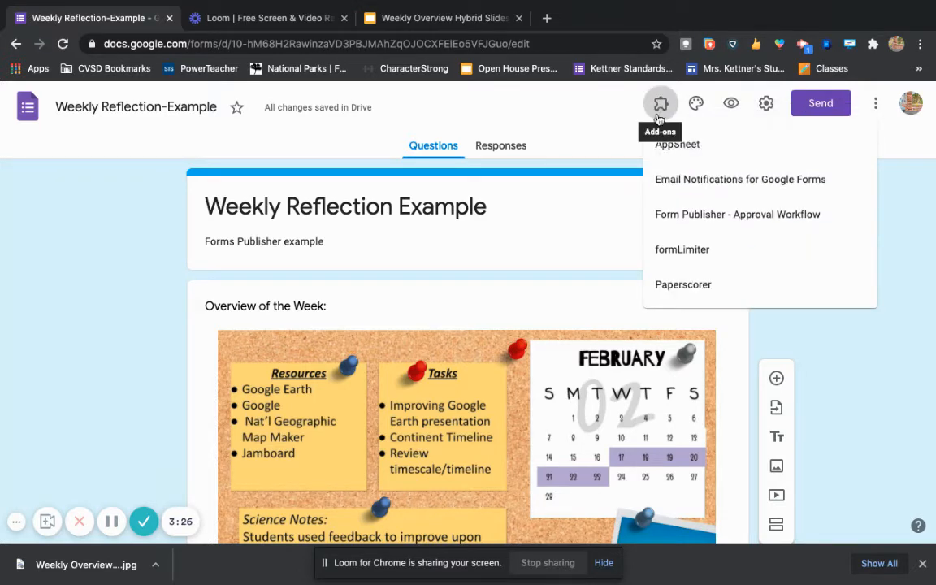
left_click(666, 213)
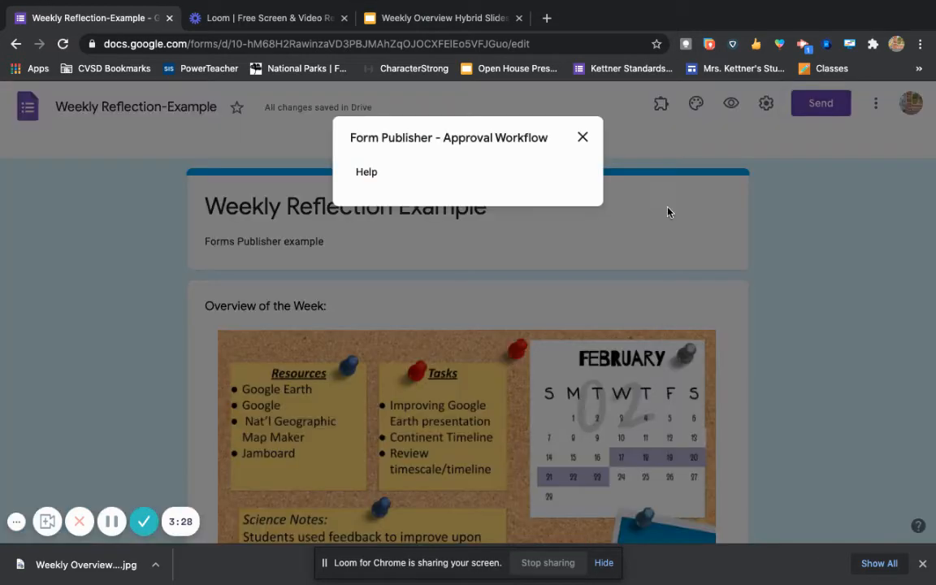
left_click(583, 137)
left_click(662, 106)
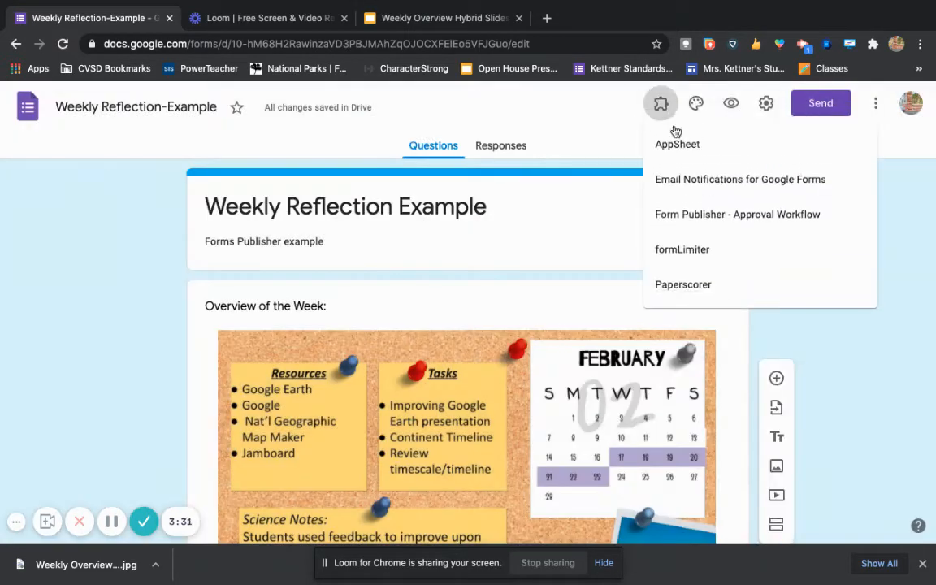
left_click(693, 214)
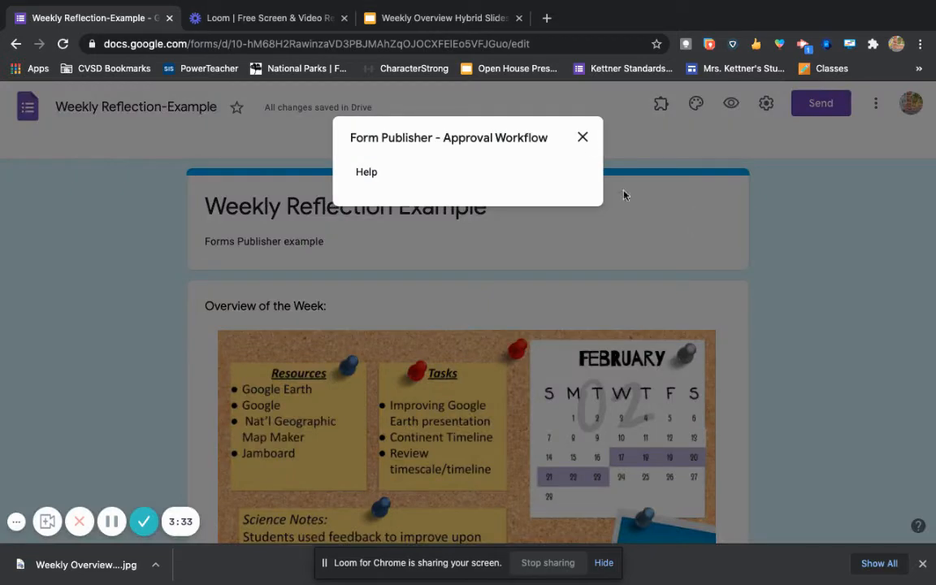
left_click(584, 138)
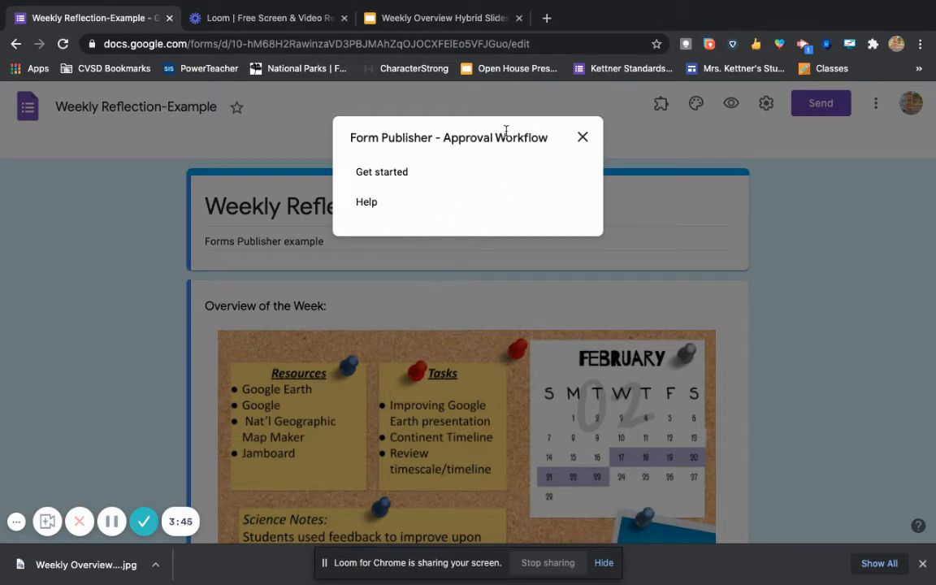
Start the Form Publisher add-on setup and select the pre-formatted Google Document template.
left_click(385, 174)
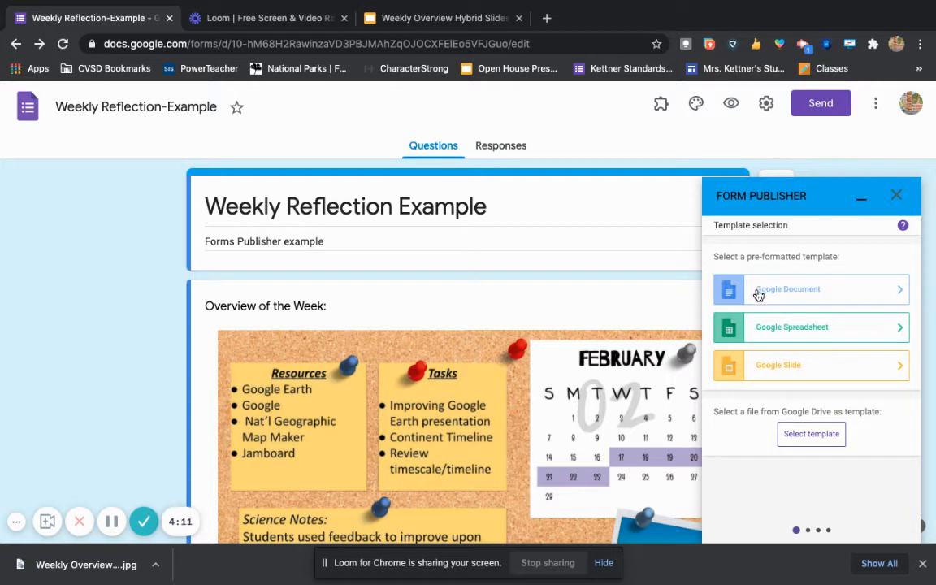
left_click(758, 295)
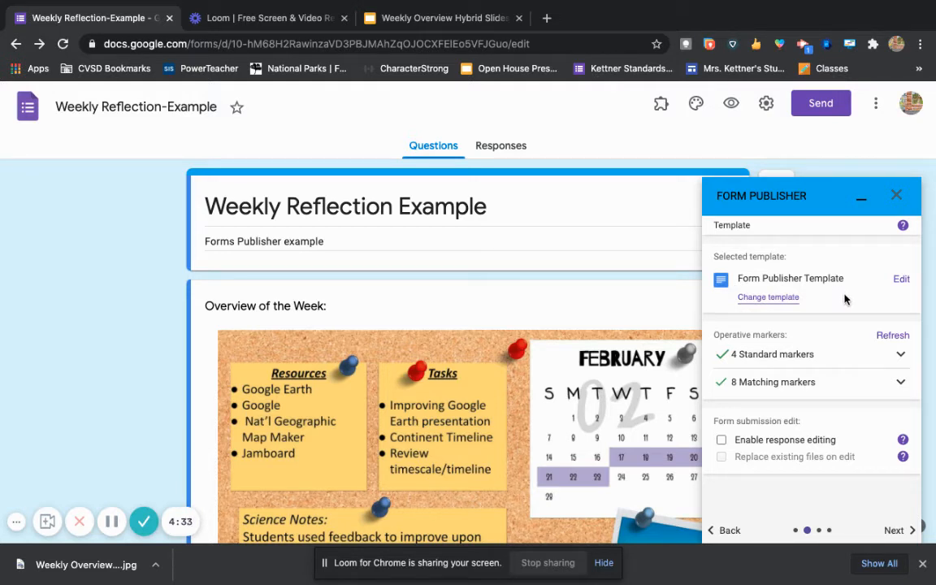
Open the selected Form Publisher template for editing and look over its placeholder markers and questions list.
left_click(902, 280)
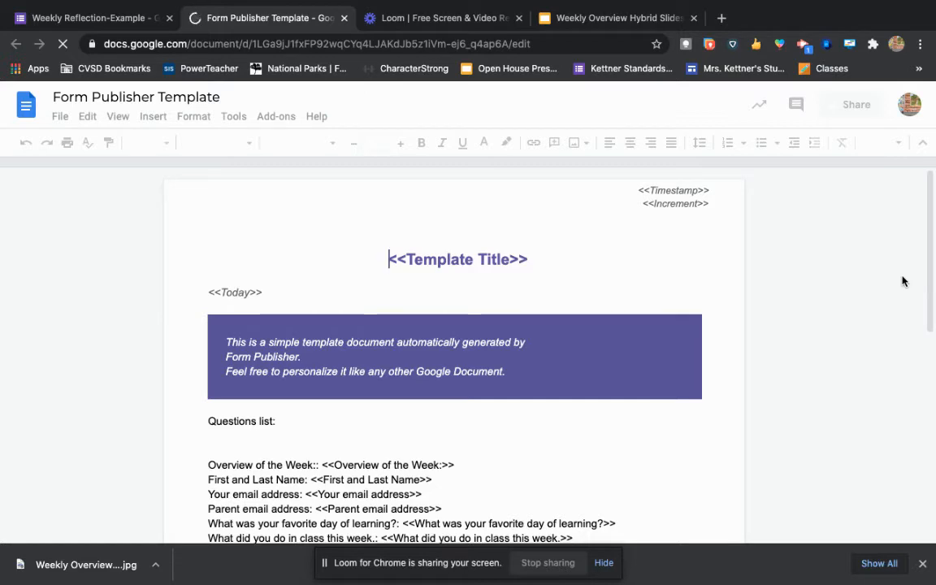
scroll(517, 446, "down", 2)
scroll(517, 446, "down", 1)
scroll(517, 443, "up", 1)
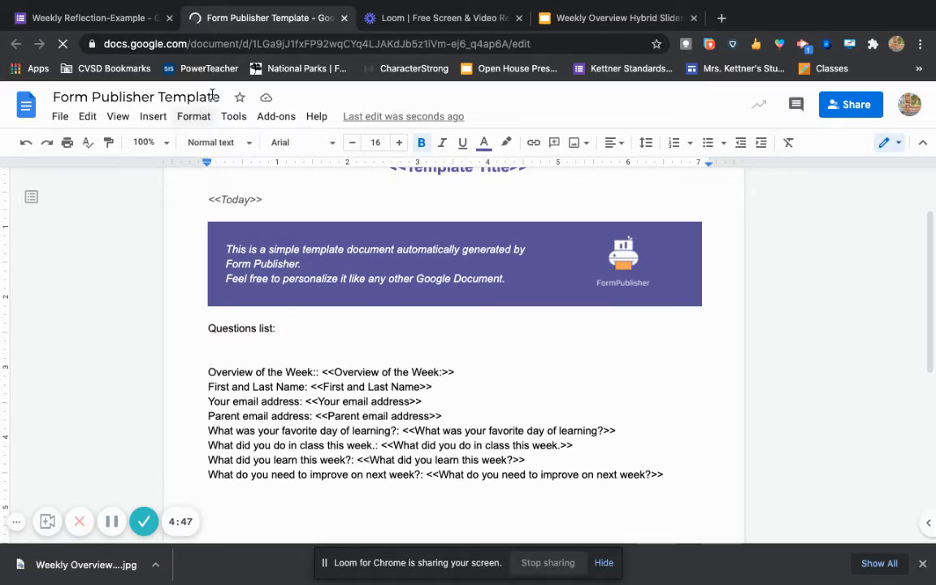
Rename the template document as Weekly Reflection.
left_click(104, 89)
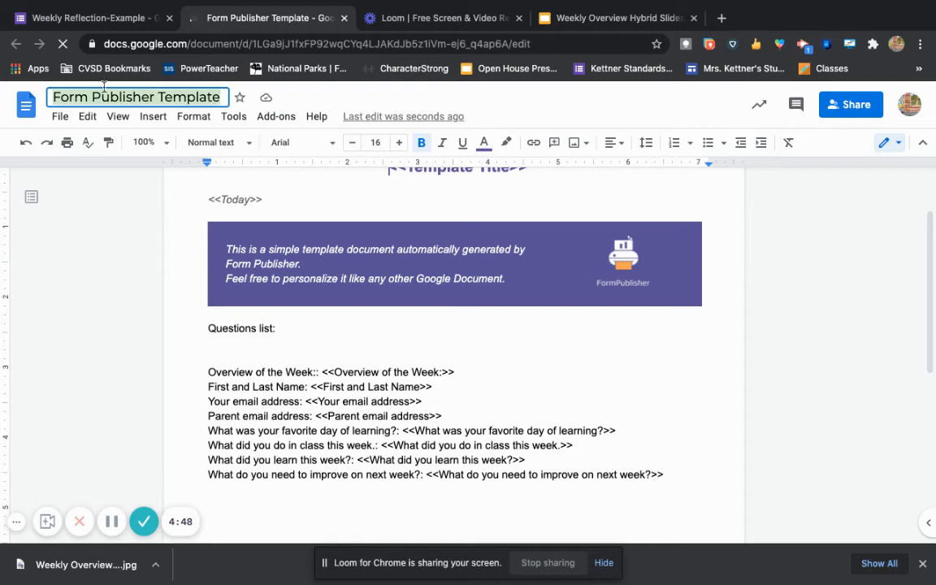
type("Weekly")
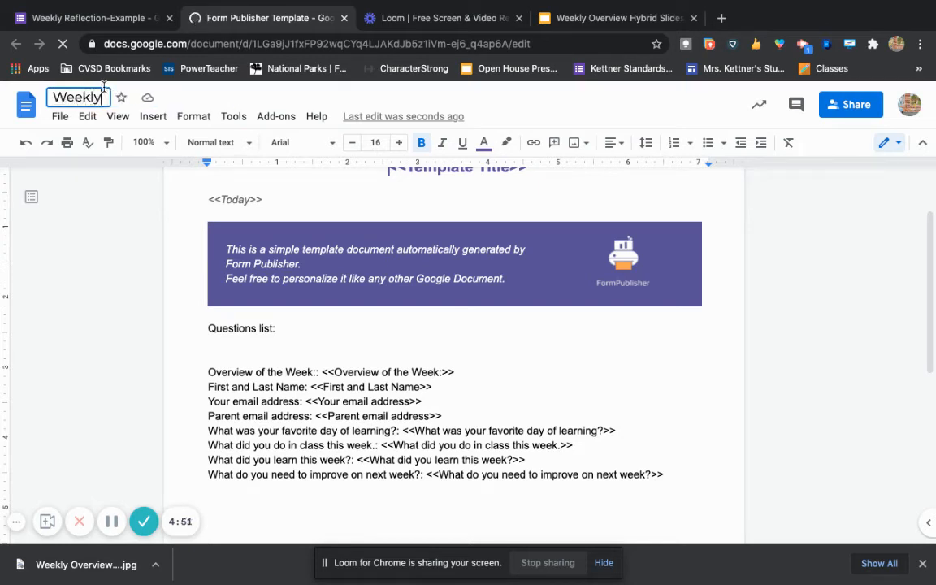
type(" Refc")
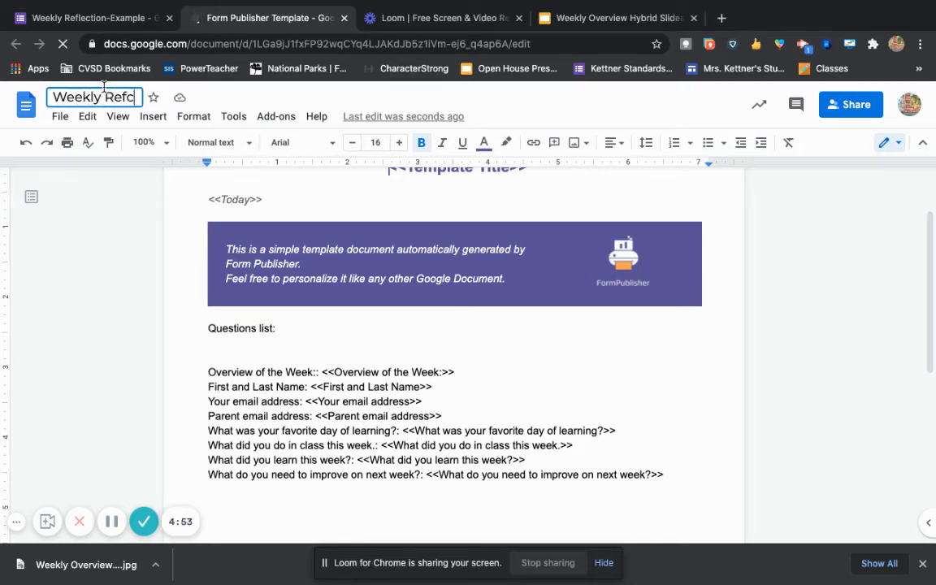
key("BackSpace")
type("lection")
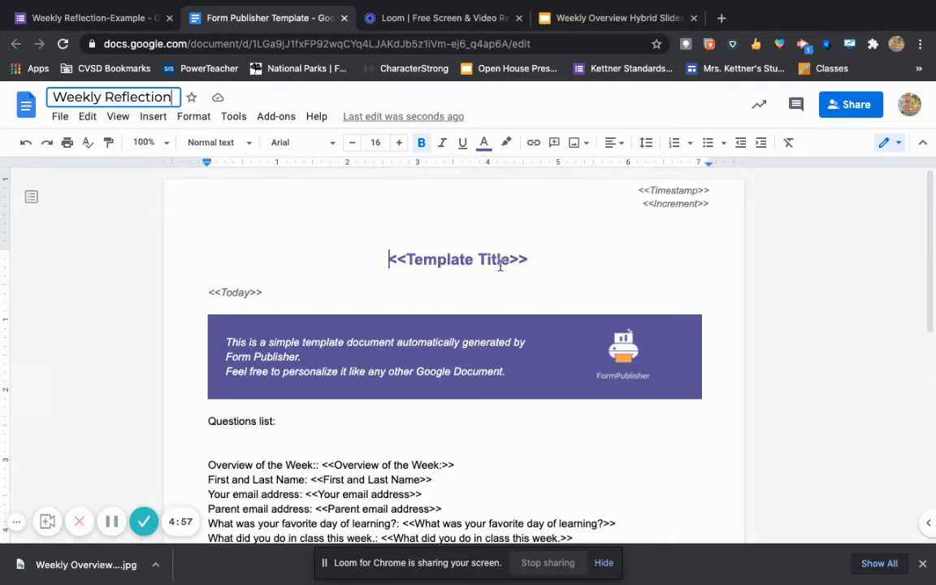
Delete the <<Timestamp>> and <<Increment>> markers from the document's header.
left_click(673, 204)
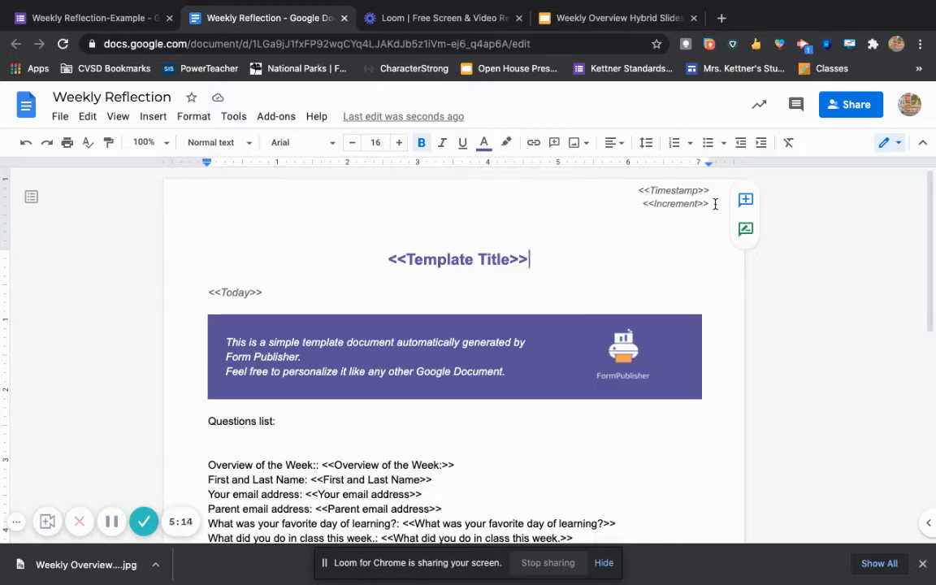
double_click(671, 206)
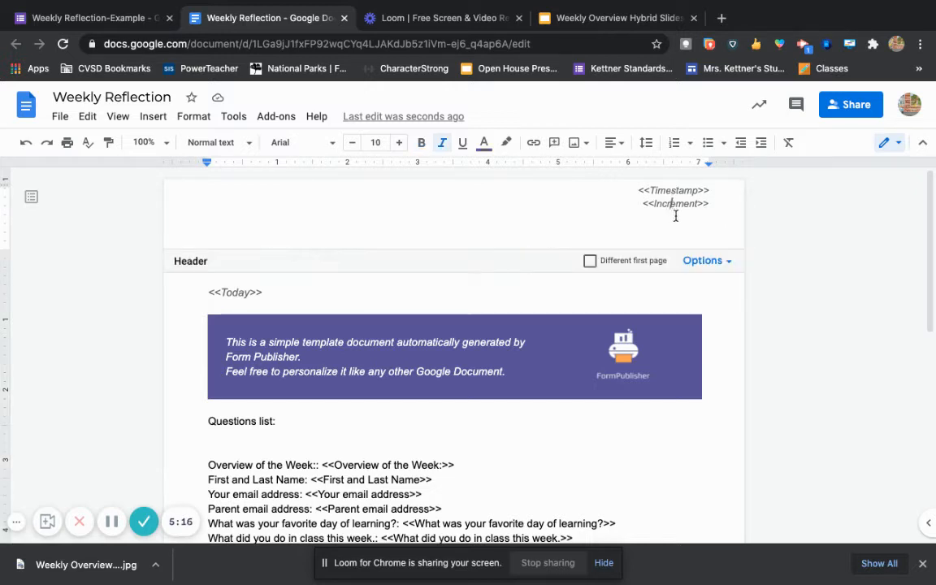
left_click_drag(714, 203, 626, 194)
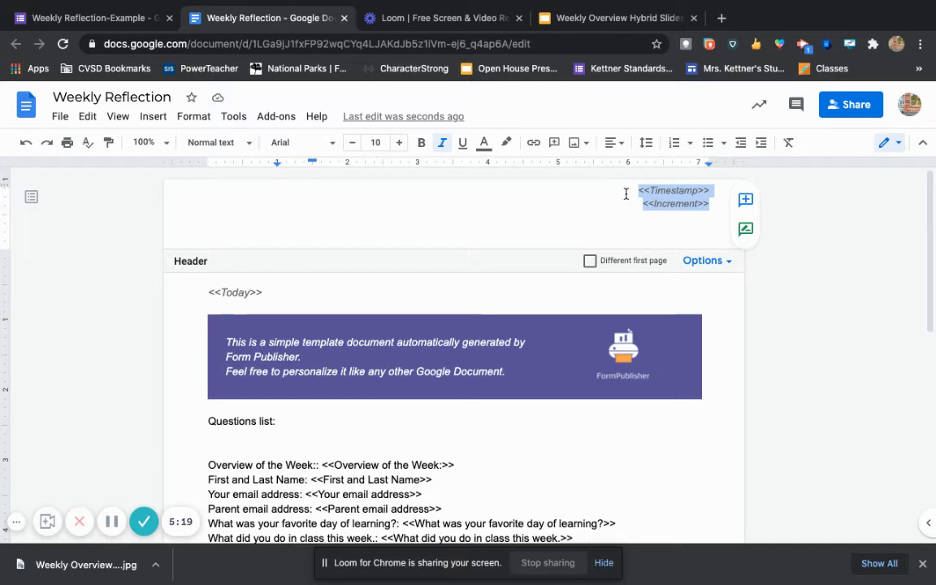
key("BackSpace")
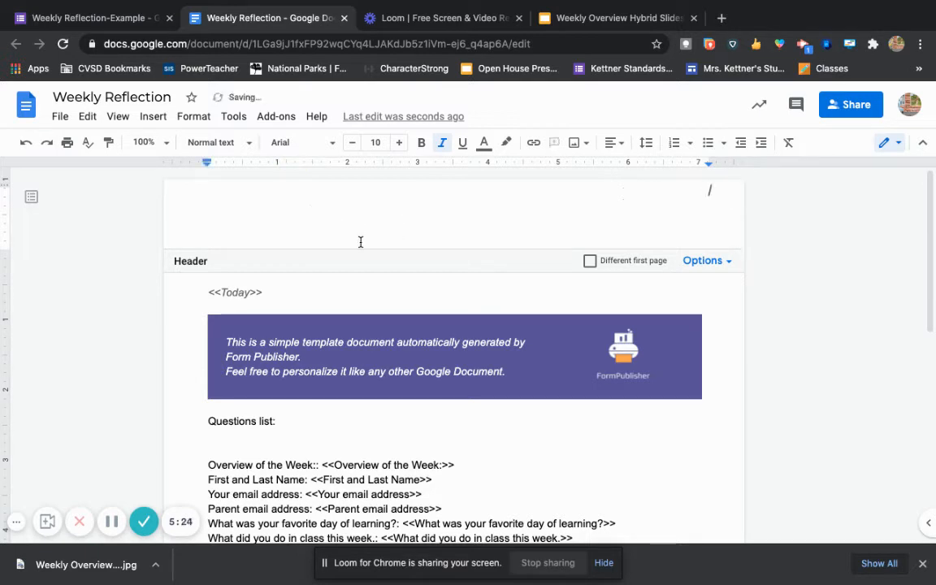
Add the centered heading "Weekly Reflection" in Title style to the header, with a blank line above it.
left_click(248, 144)
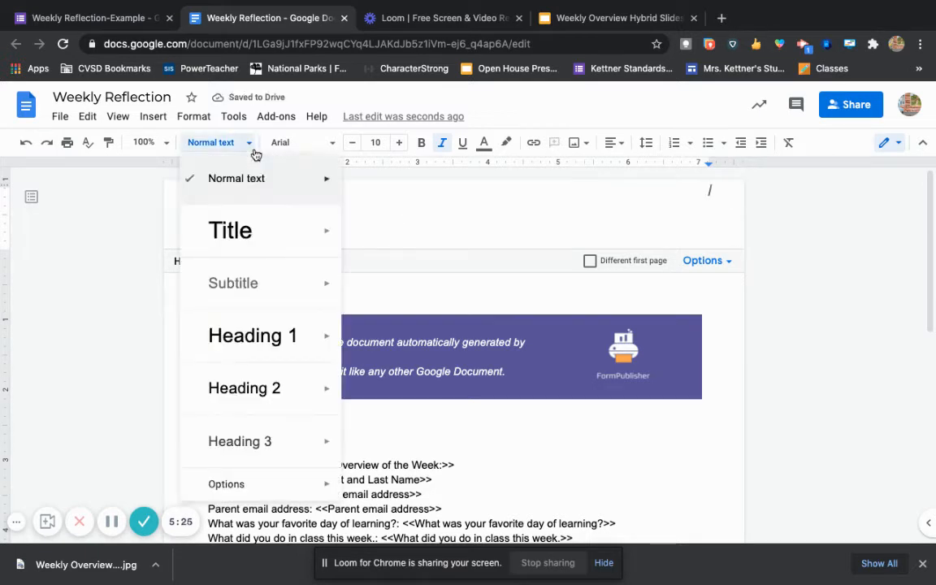
left_click(255, 243)
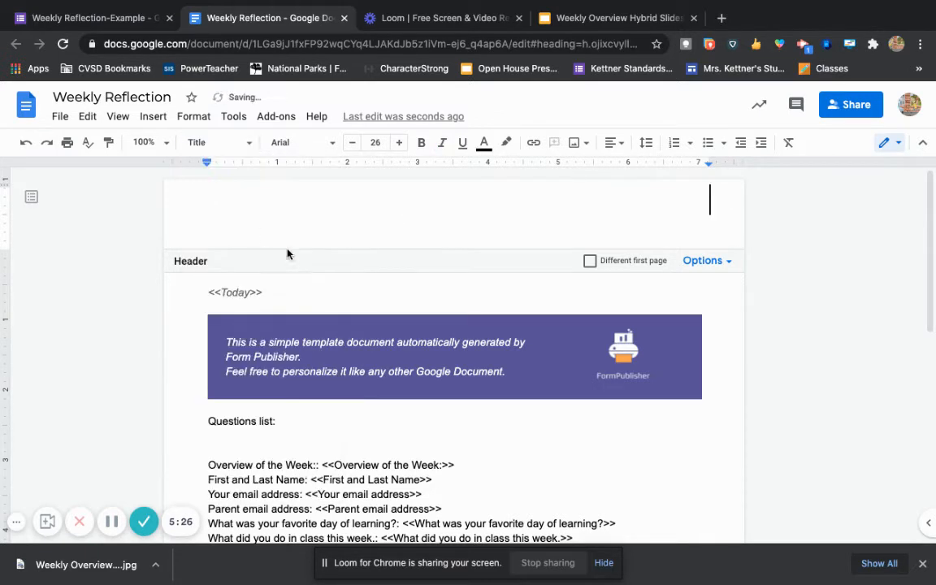
left_click(618, 143)
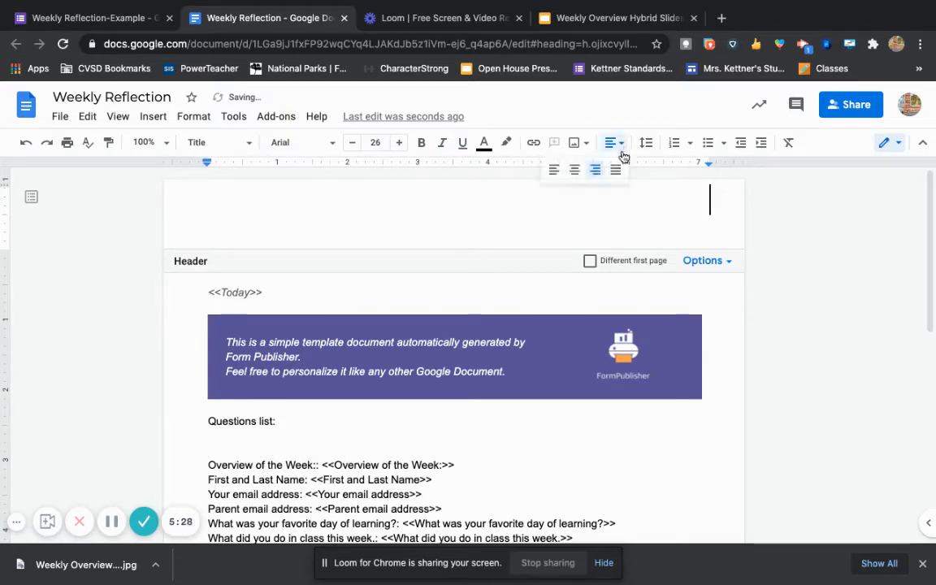
left_click(574, 171)
type("Weekly Reflection")
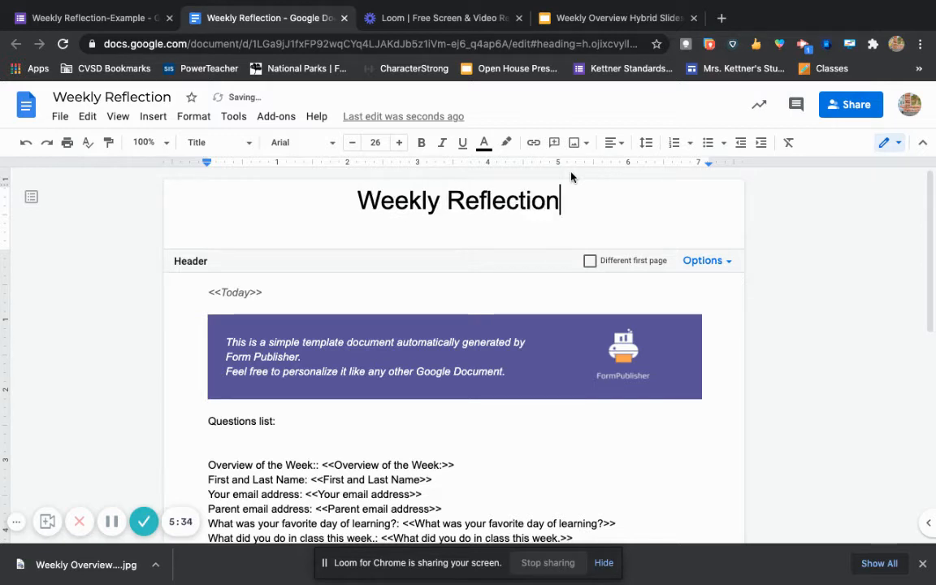
left_click(358, 201)
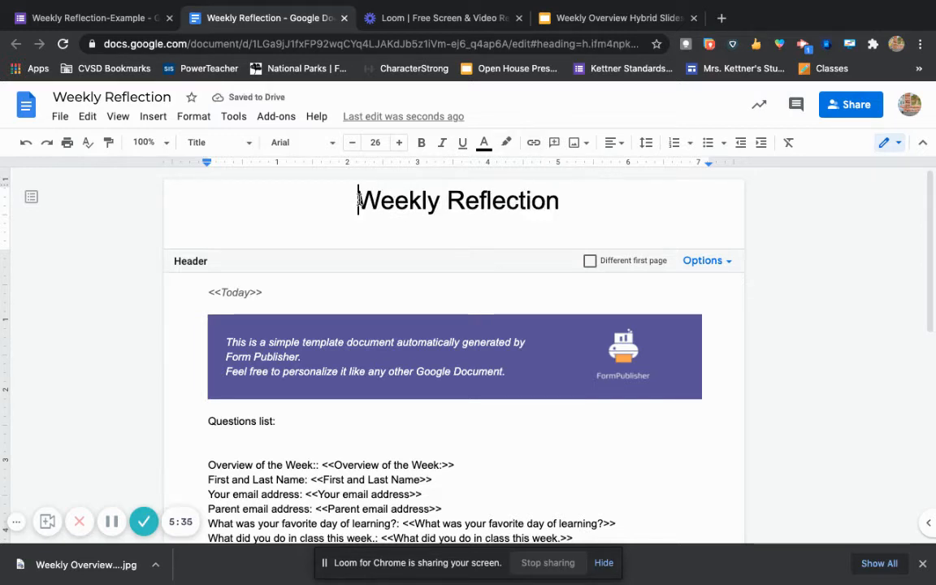
key("Return")
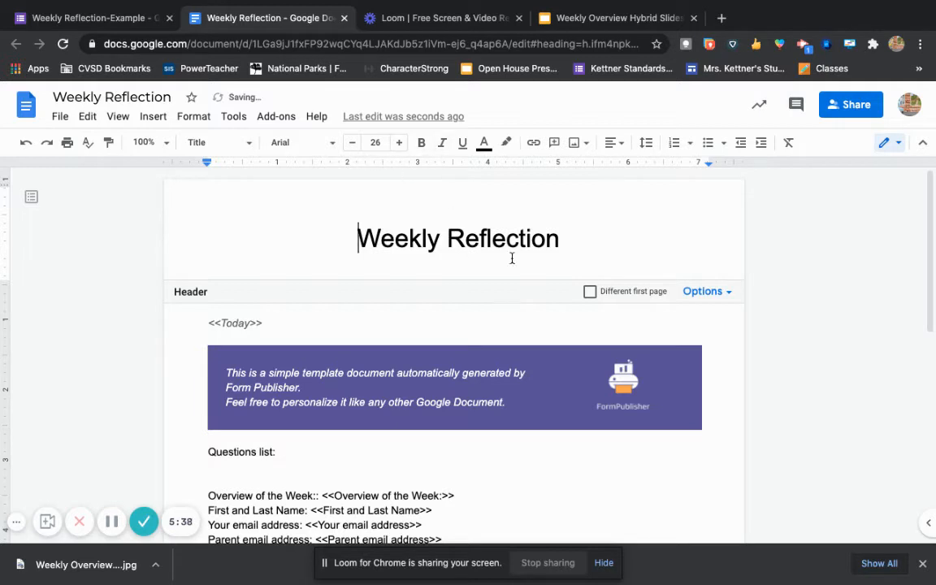
Delete the <<Template Title>> marker from the page body and insert a horizontal line in its place.
scroll(439, 357, "down", 1)
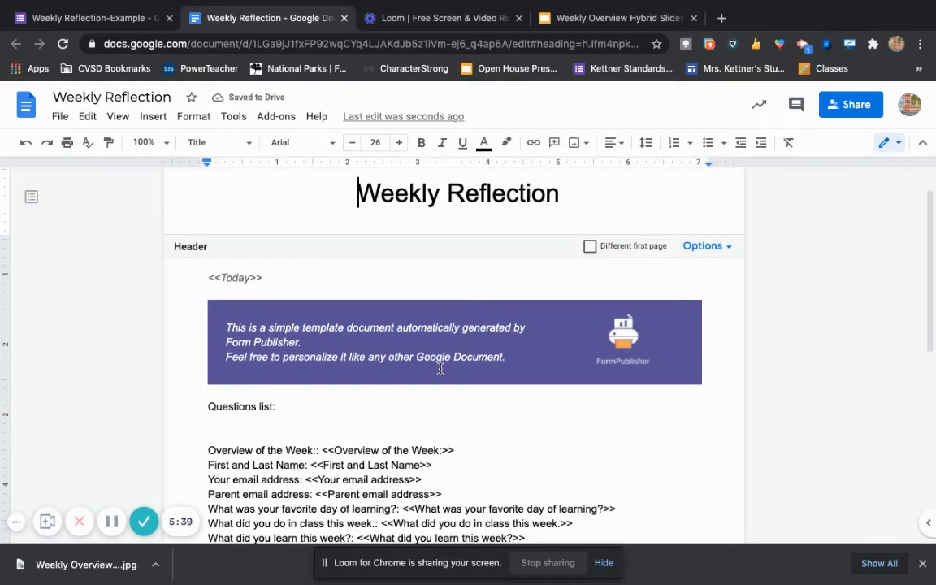
left_click(436, 282)
left_click_drag(387, 246, 547, 247)
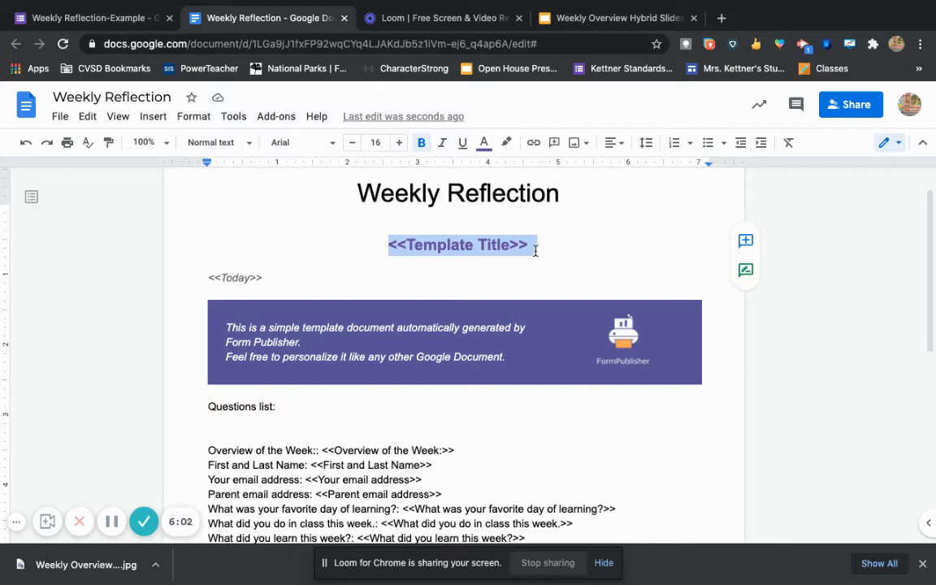
key("BackSpace")
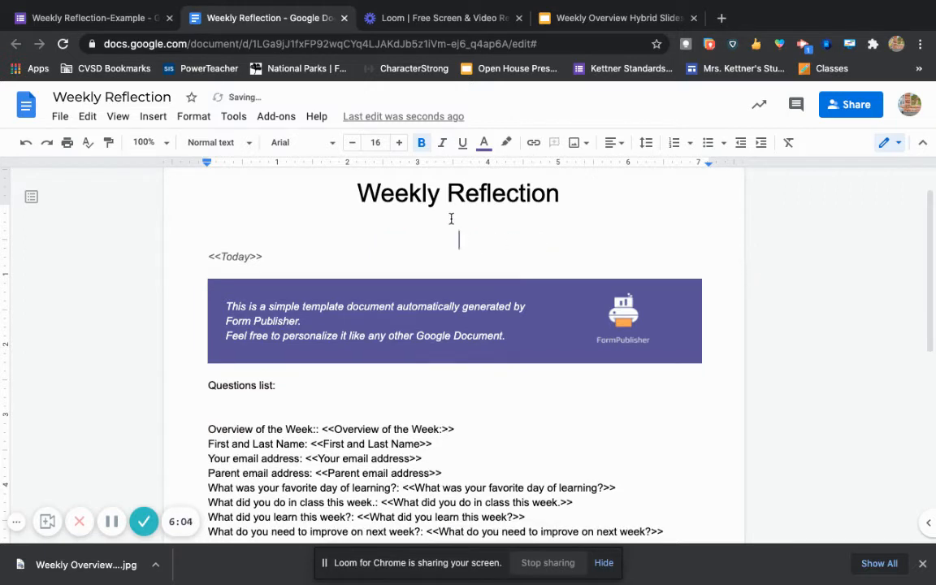
left_click(153, 116)
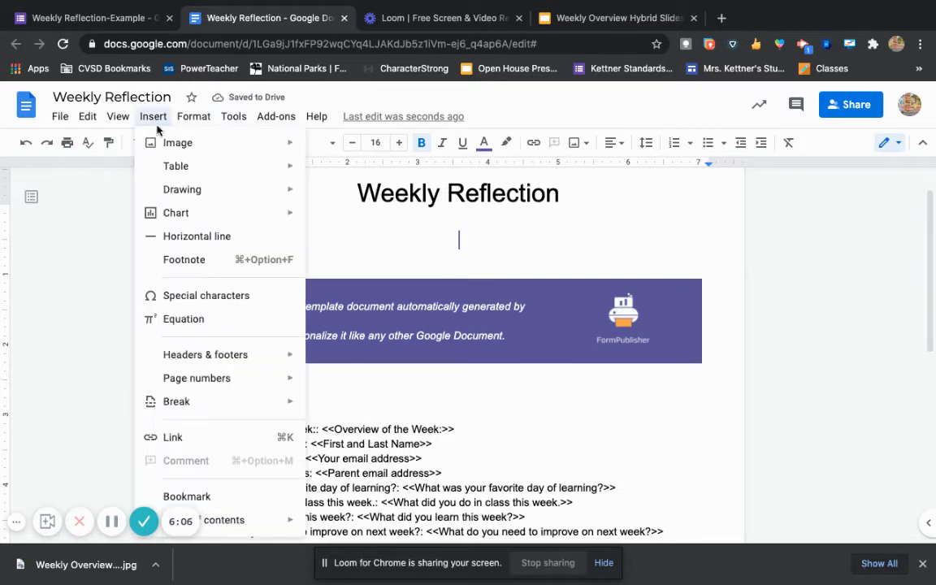
left_click(161, 239)
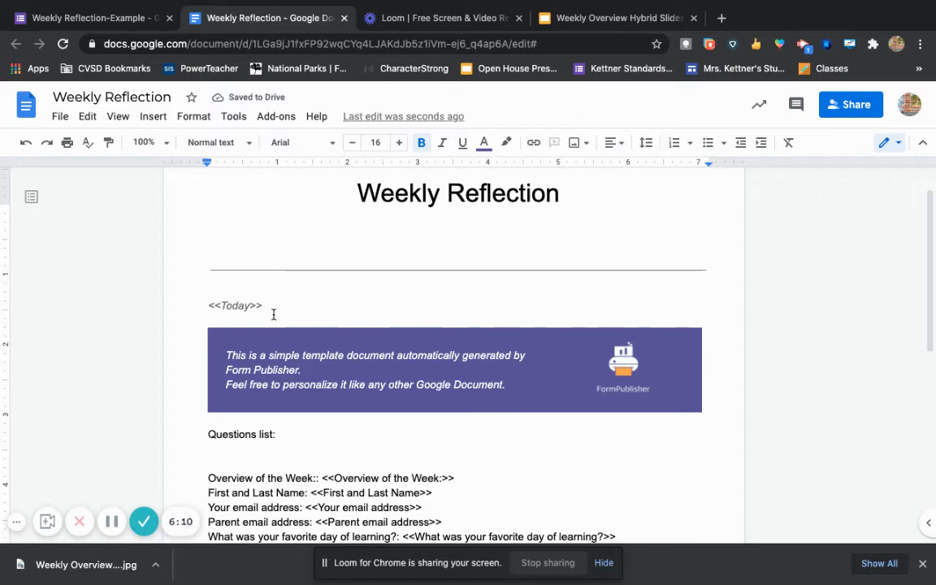
Check the form's questions against the <<Today>> marker and the question markers in the template document.
left_click_drag(264, 305, 201, 305)
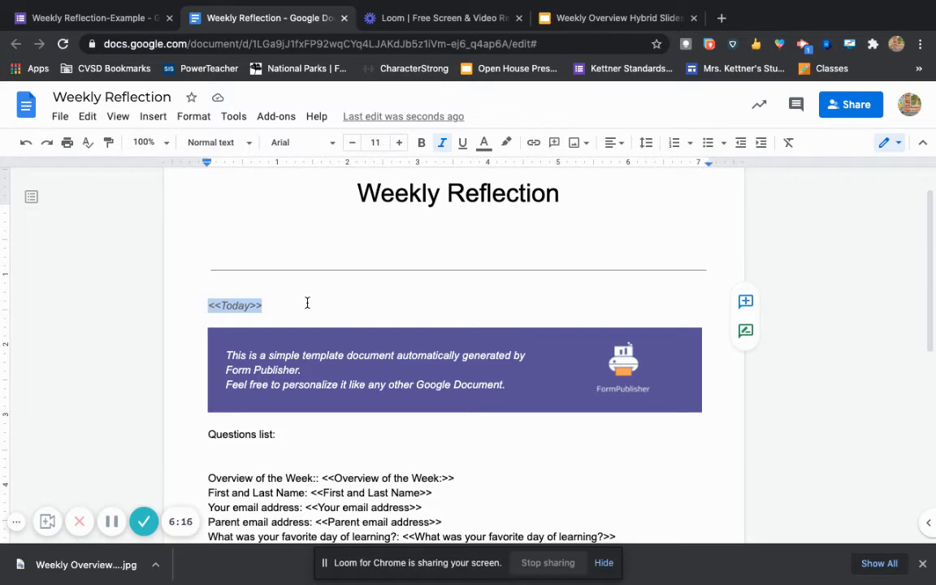
left_click(112, 28)
scroll(439, 312, "down", 1)
scroll(439, 313, "down", 5)
scroll(439, 310, "up", 2)
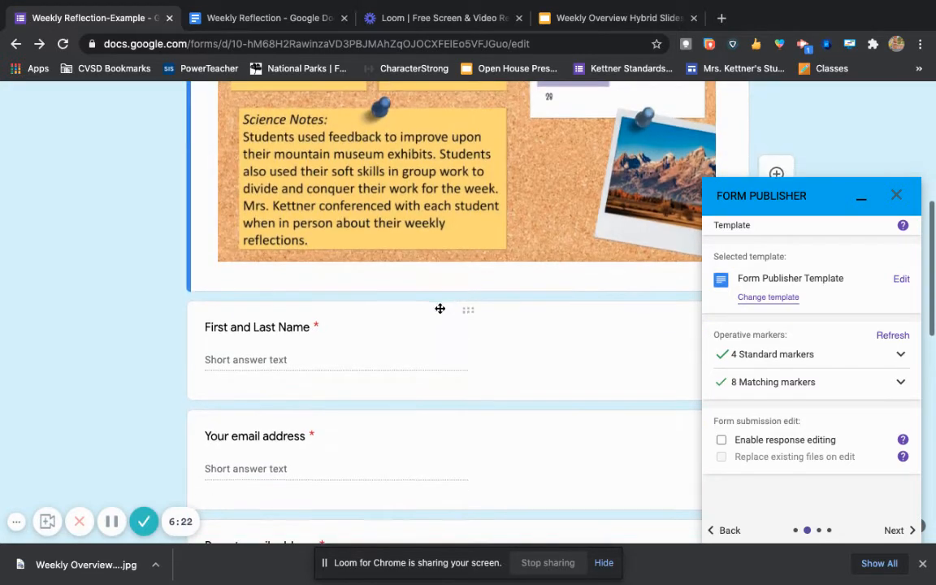
left_click(222, 20)
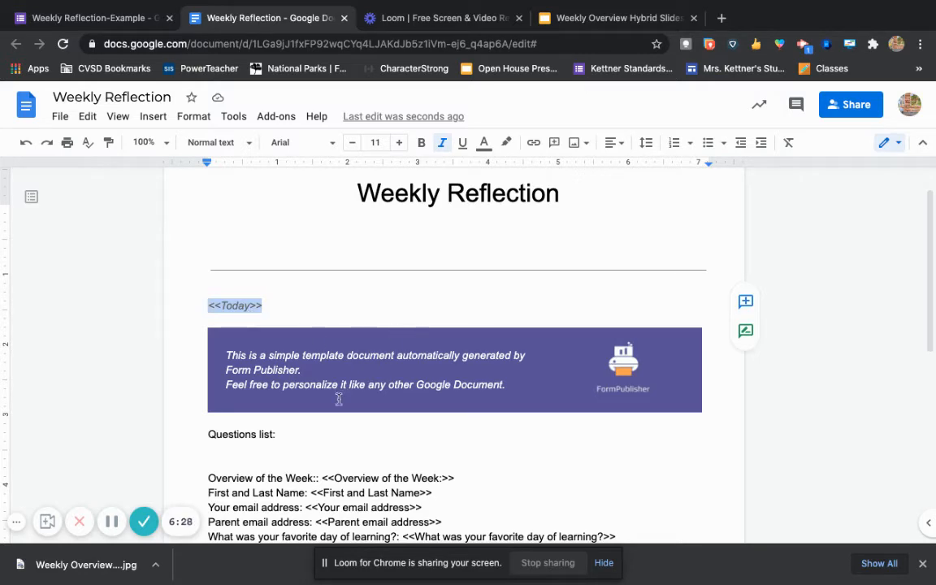
scroll(367, 427, "down", 3)
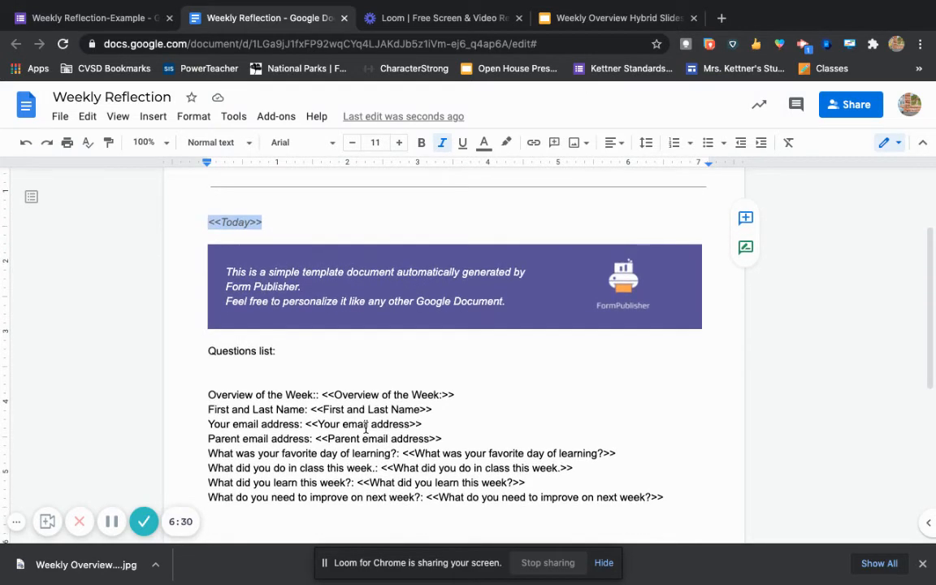
scroll(367, 428, "down", 1)
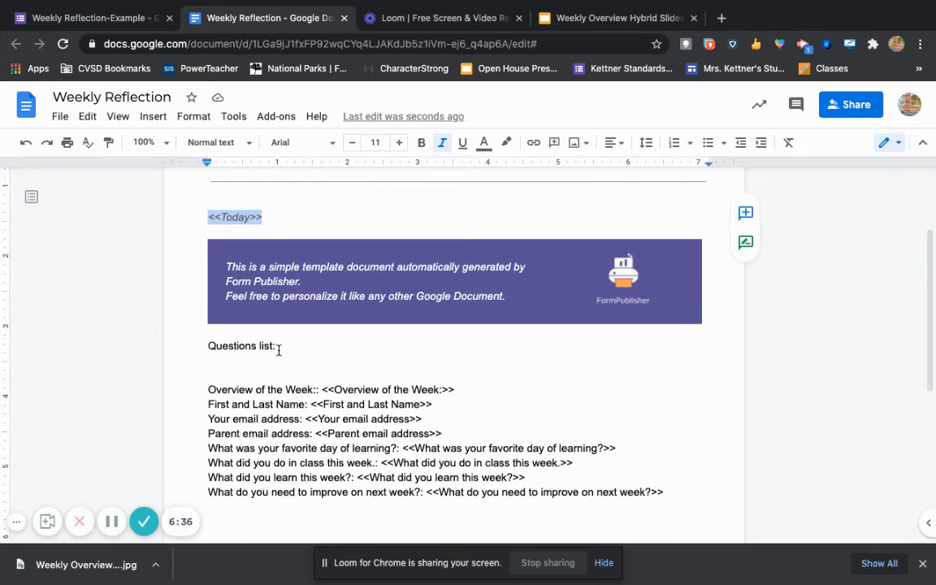
Delete the purple banner table holding the automatically generated template text.
left_click(225, 257)
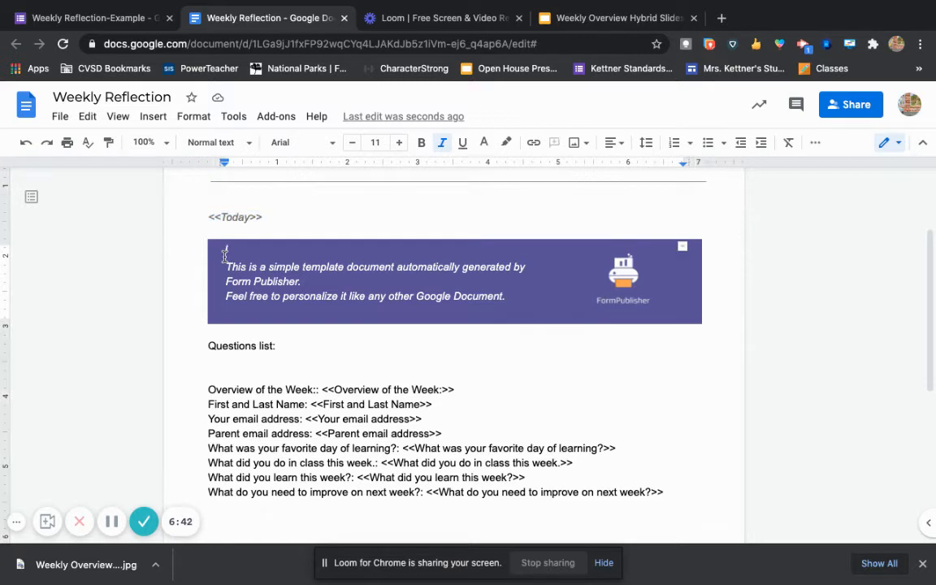
left_click(189, 118)
mouse_move(323, 392)
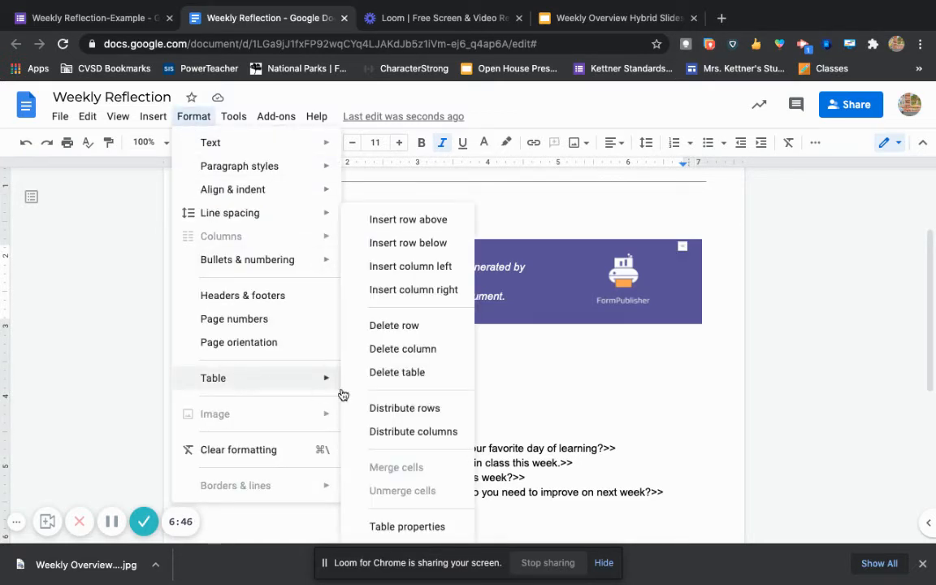
left_click(380, 373)
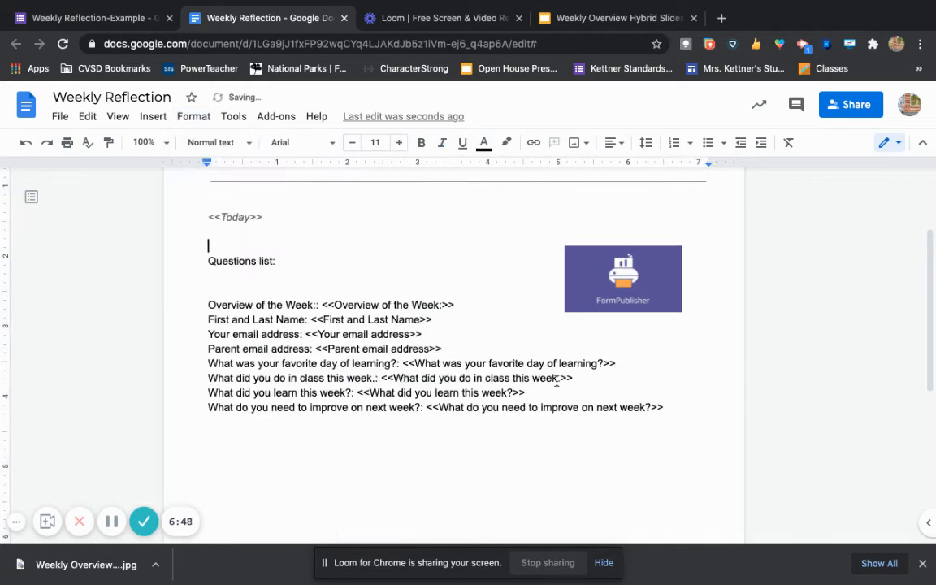
Move the FormPublisher logo image up into the header, to the right of the Weekly Reflection heading.
left_click(572, 259)
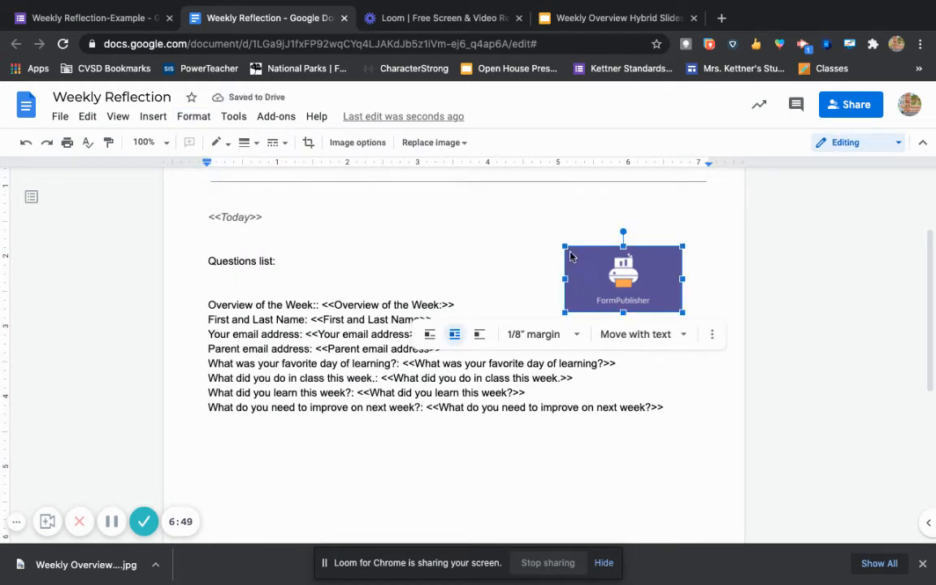
left_click_drag(571, 257, 530, 202)
scroll(584, 277, "up", 2)
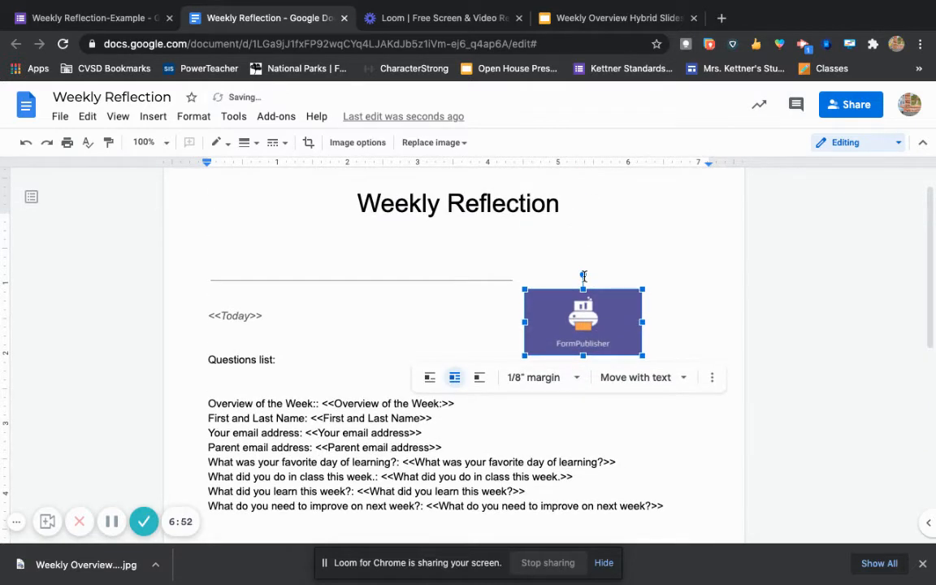
scroll(572, 294, "up", 1)
left_click_drag(572, 320, 638, 225)
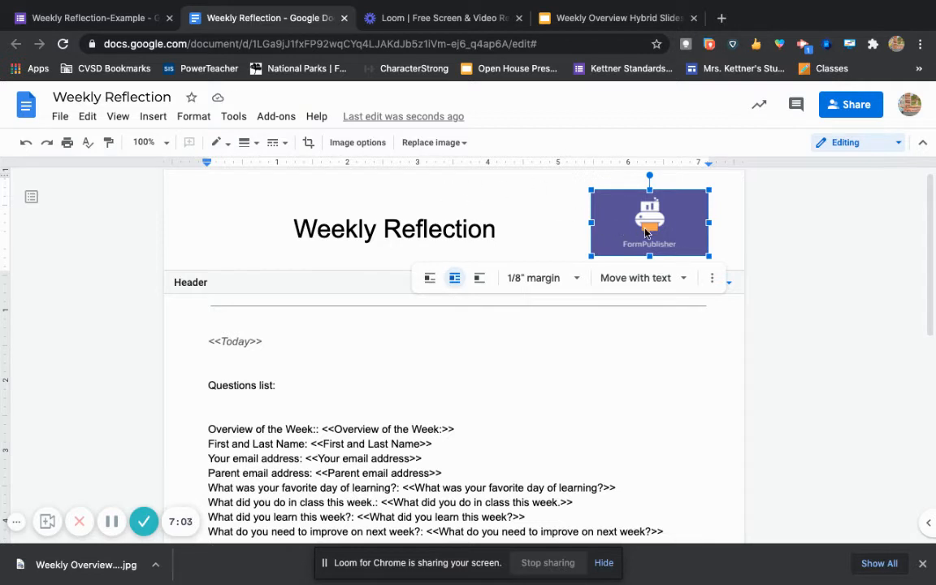
Replace the header's FormPublisher image with the Google logo found through a web image search for "logo".
left_click(460, 148)
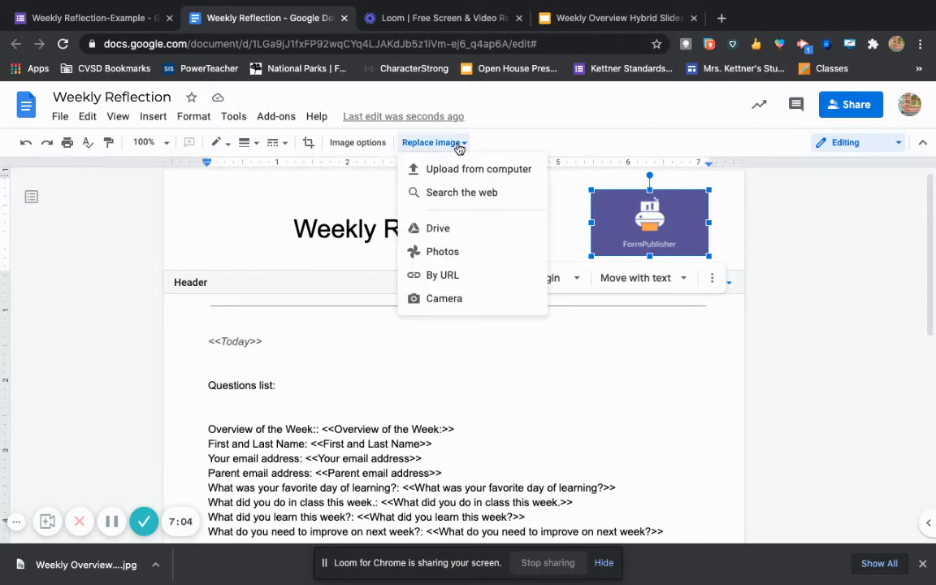
left_click(461, 190)
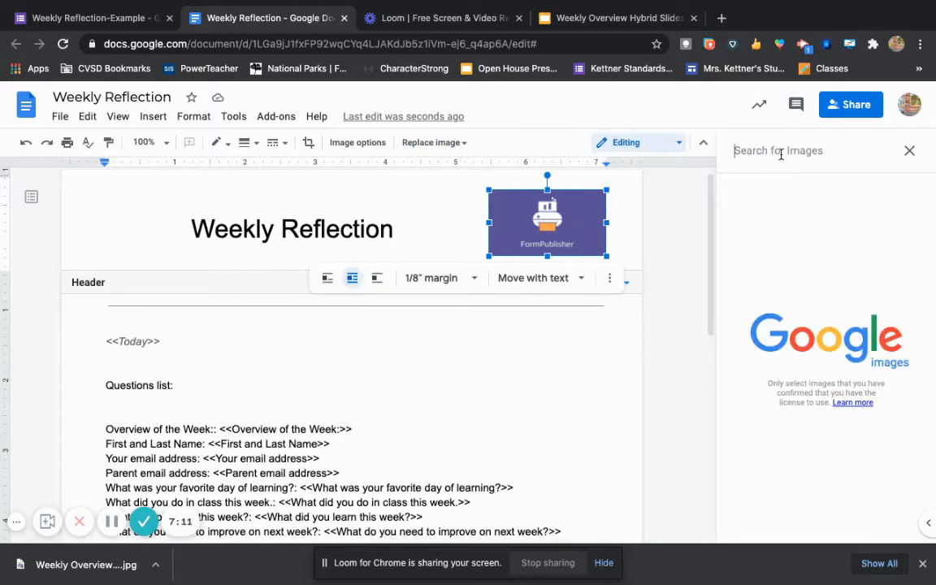
type("logo")
key("Return")
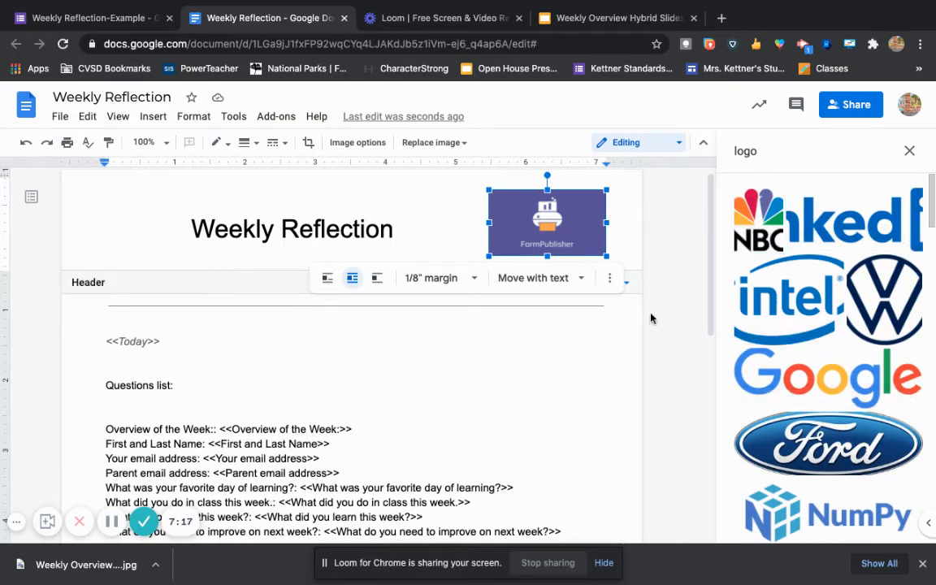
left_click(775, 368)
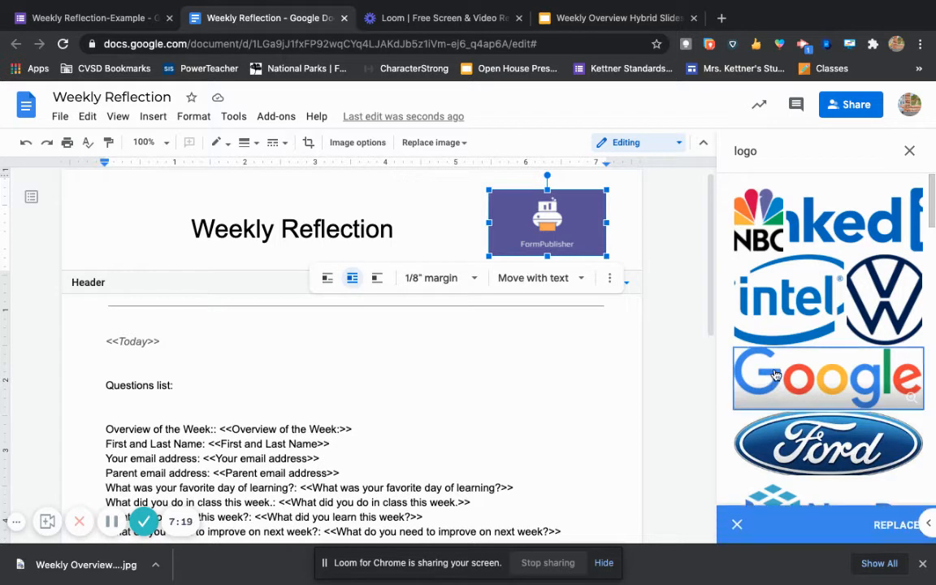
left_click(891, 527)
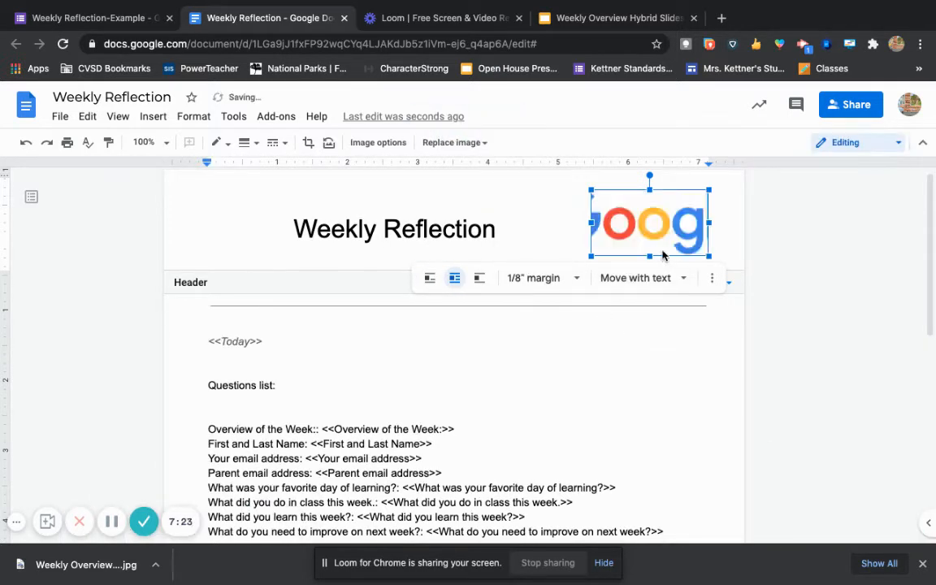
Shrink the Google logo in the header and delete it.
left_click_drag(591, 222, 631, 223)
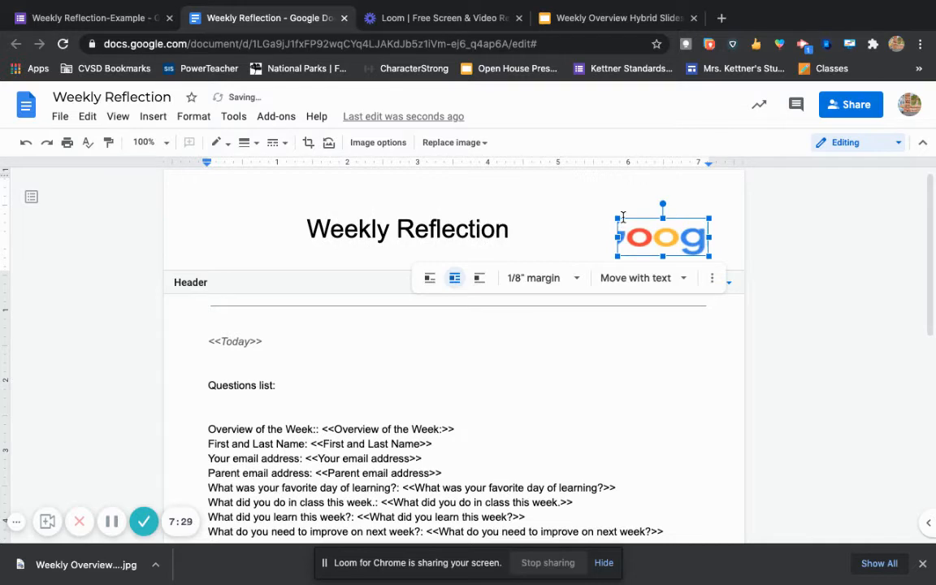
key("Delete")
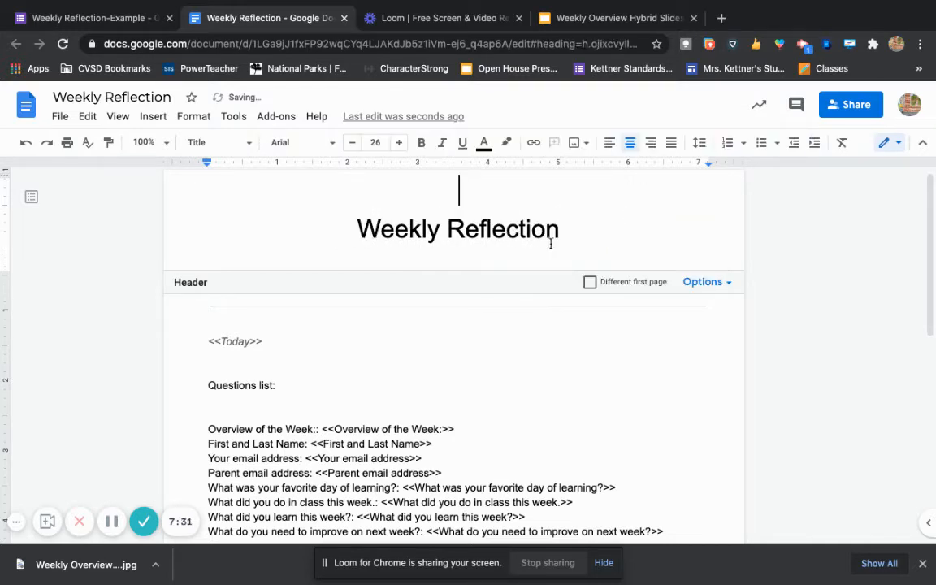
Format the <<Today>> marker below the horizontal line as black, bold text.
scroll(550, 239, "down", 1)
scroll(550, 244, "up", 1)
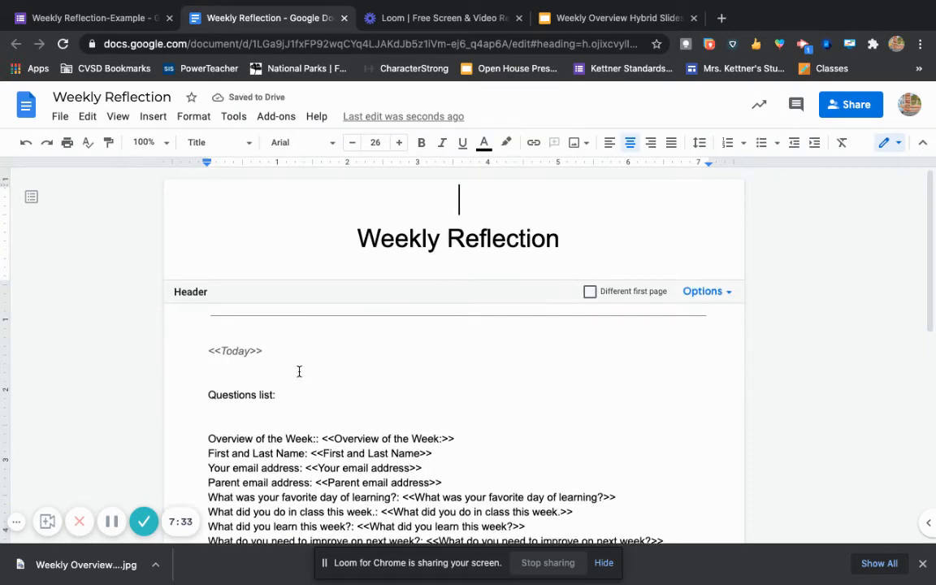
left_click_drag(262, 351, 216, 355)
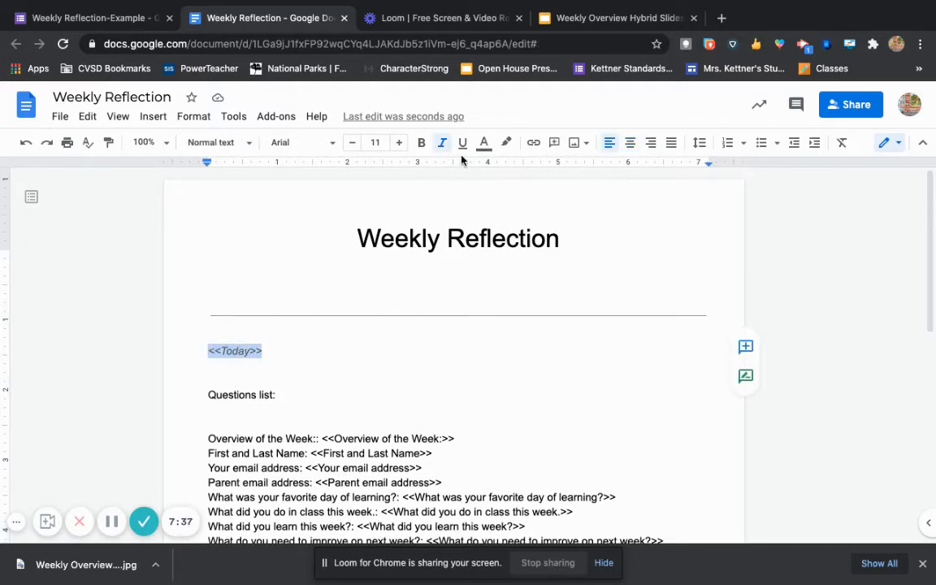
left_click(483, 142)
left_click(491, 169)
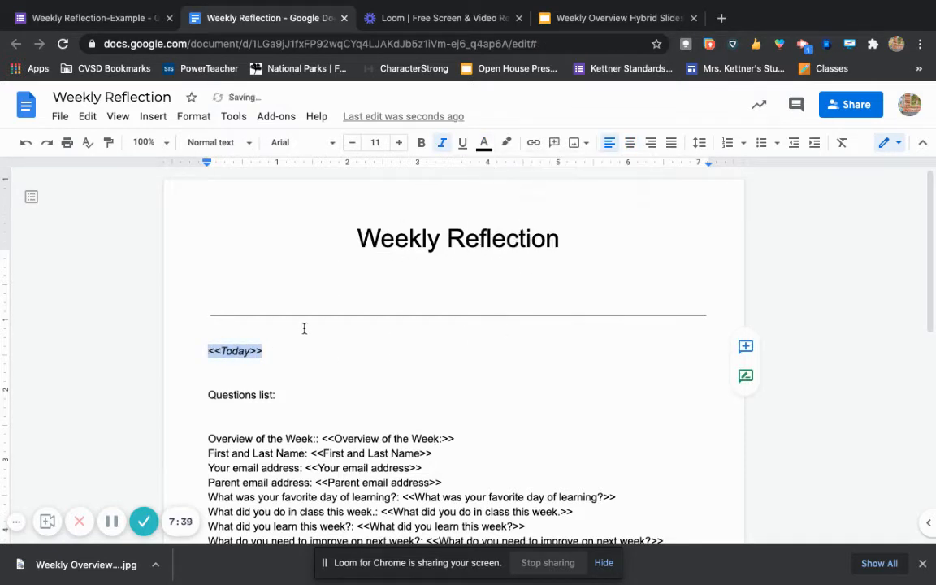
left_click(421, 142)
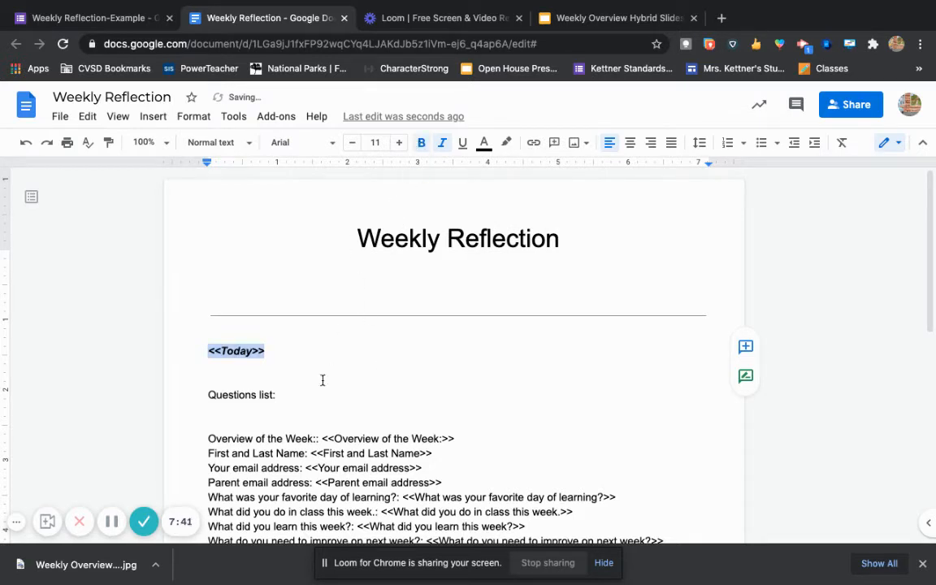
left_click(338, 365)
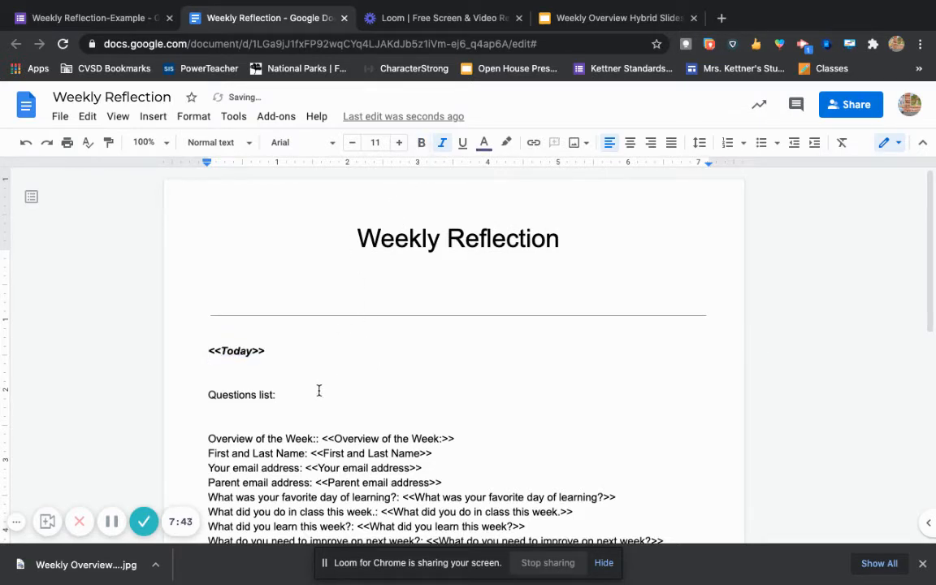
Delete the "Questions list:" text above the question markers.
scroll(319, 391, "down", 2)
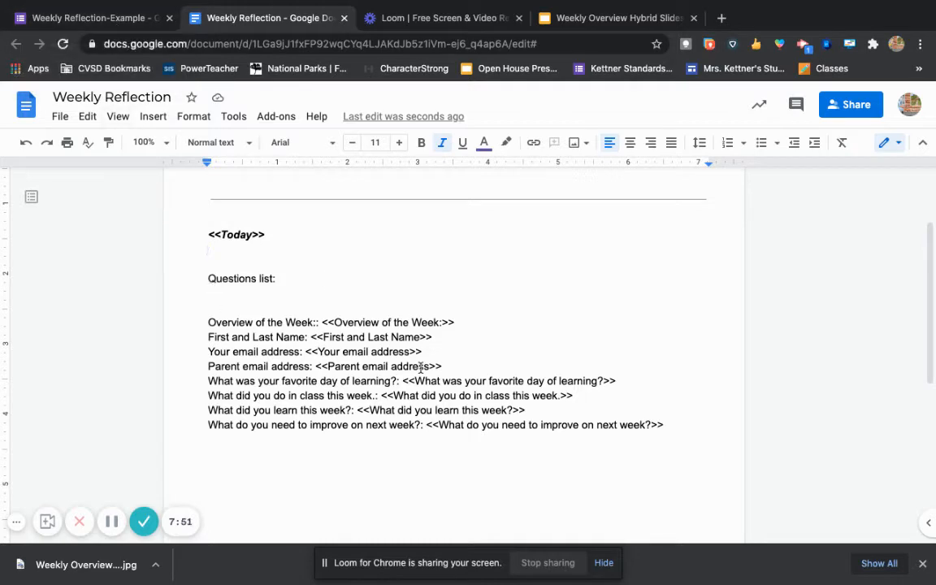
scroll(379, 330, "down", 1)
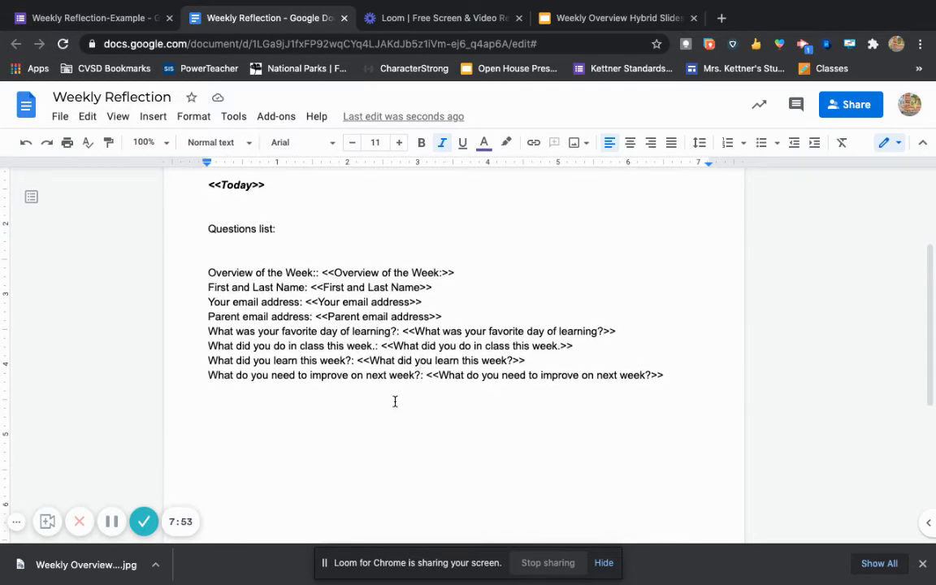
scroll(395, 402, "down", 3)
scroll(395, 402, "up", 5)
scroll(395, 402, "down", 2)
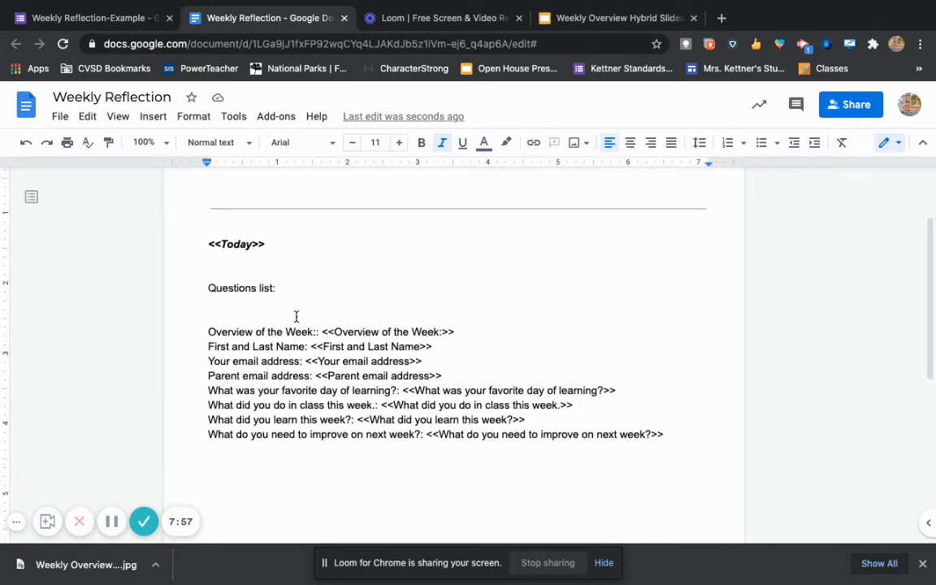
left_click_drag(278, 288, 207, 290)
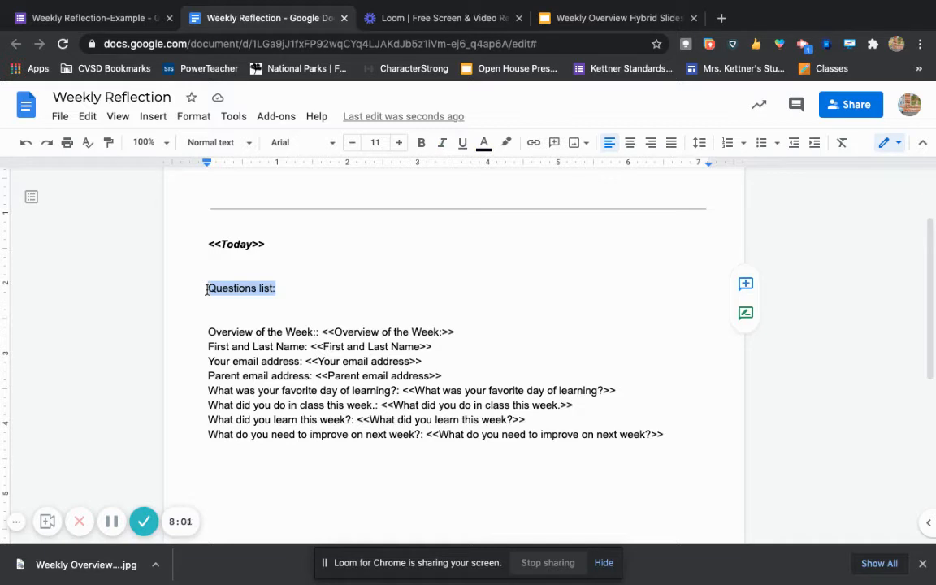
key("BackSpace")
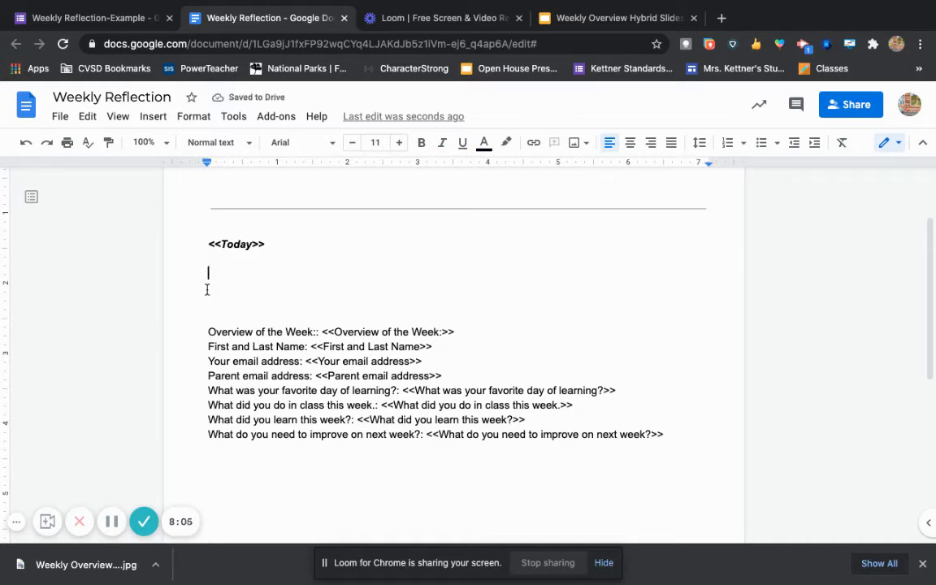
Check the form's Overview of the Week picture and insert Weekly Overview Hybrid SlidesMania (4).jpg from Downloads below the template's <<Today>> marker.
scroll(323, 303, "up", 2)
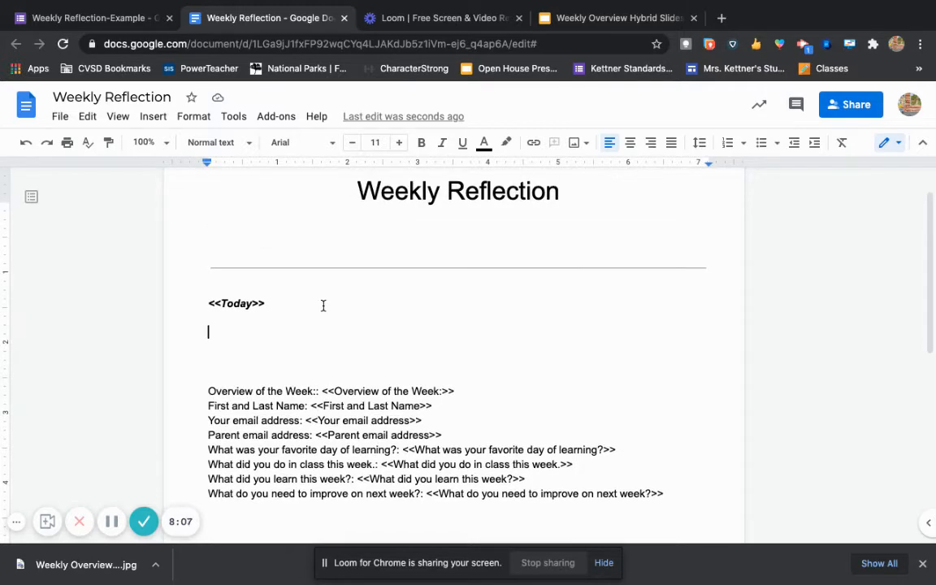
left_click(87, 17)
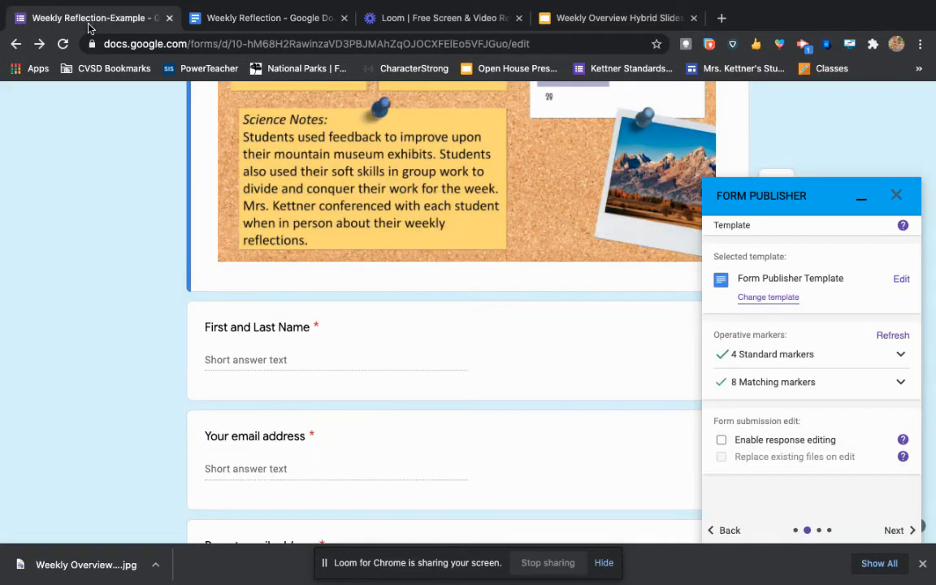
scroll(341, 211, "up", 3)
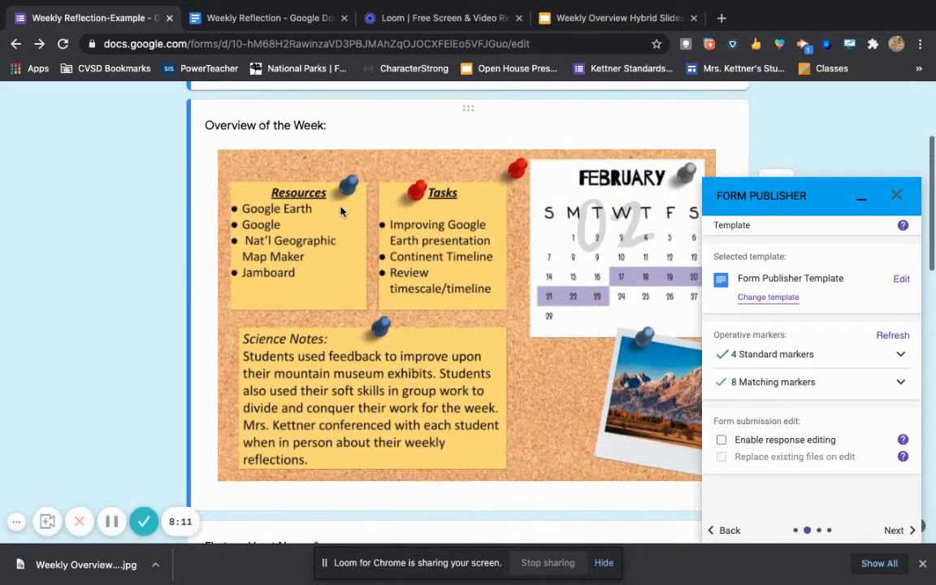
scroll(341, 211, "down", 1)
left_click(270, 18)
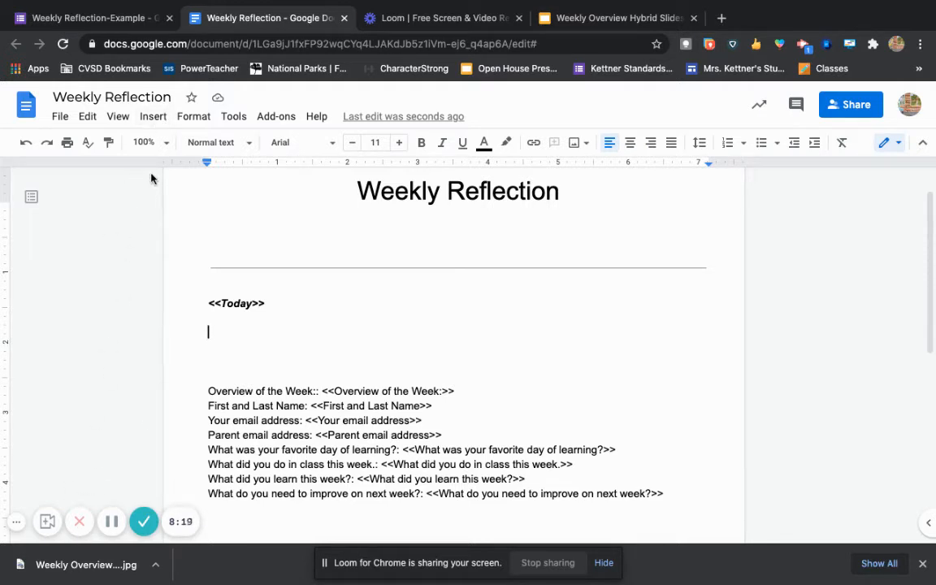
left_click(153, 118)
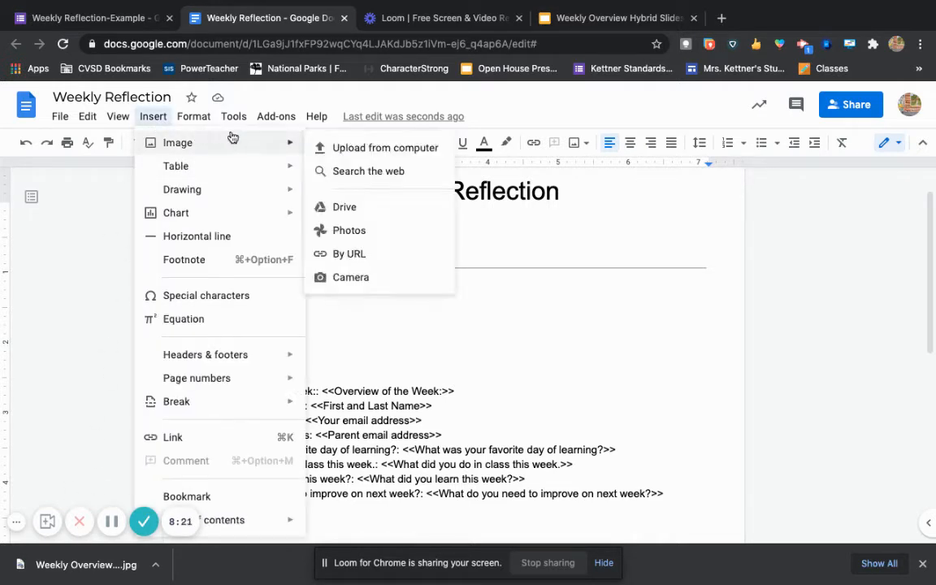
left_click(238, 319)
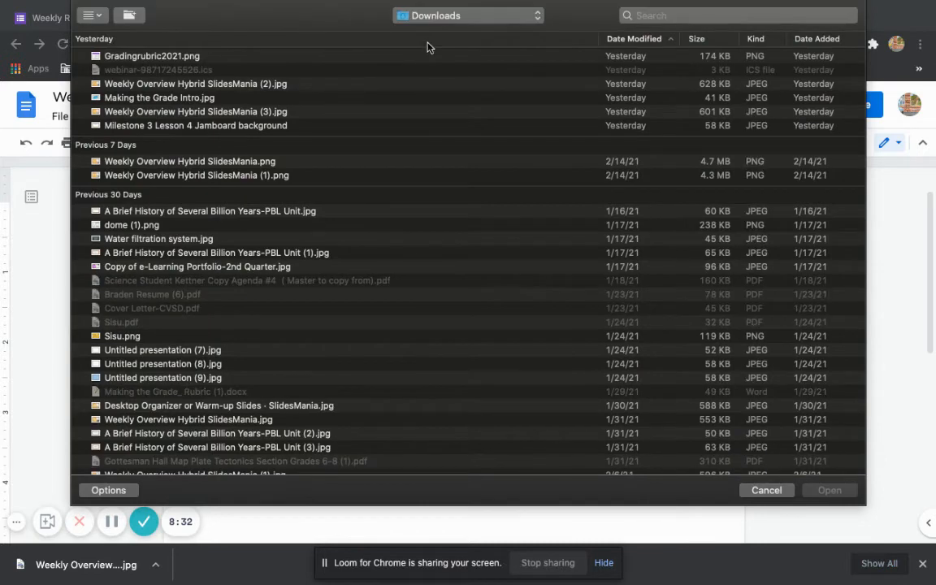
left_click(629, 39)
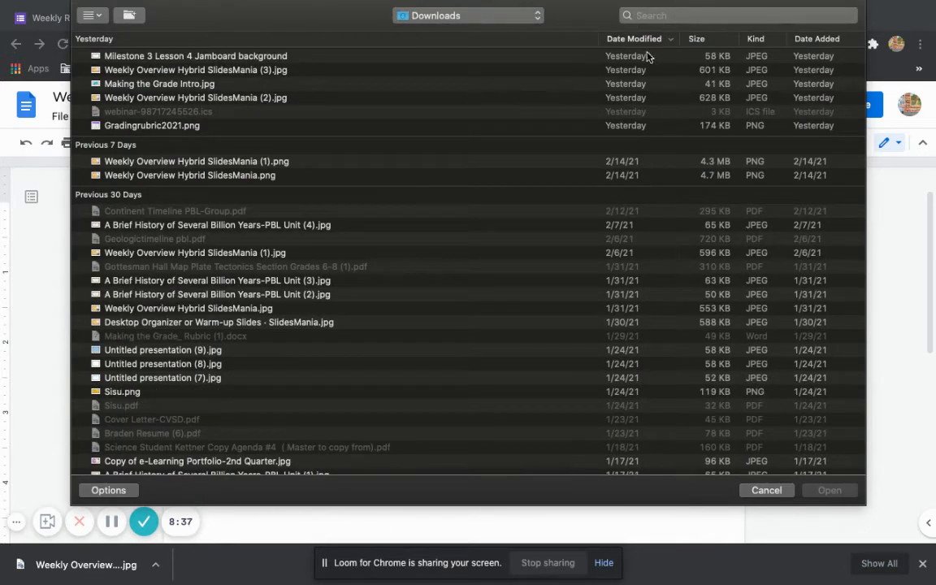
left_click(646, 44)
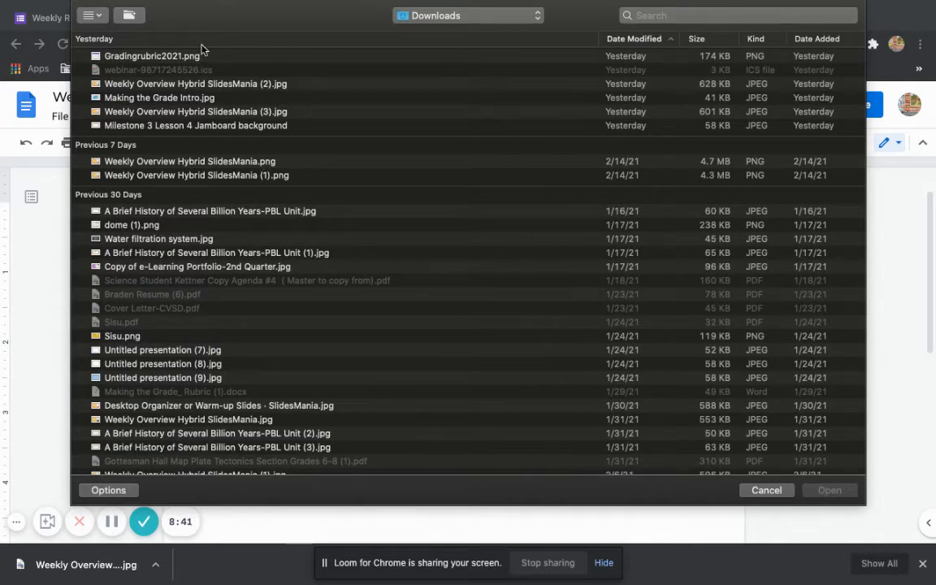
scroll(701, 478, "down", 5)
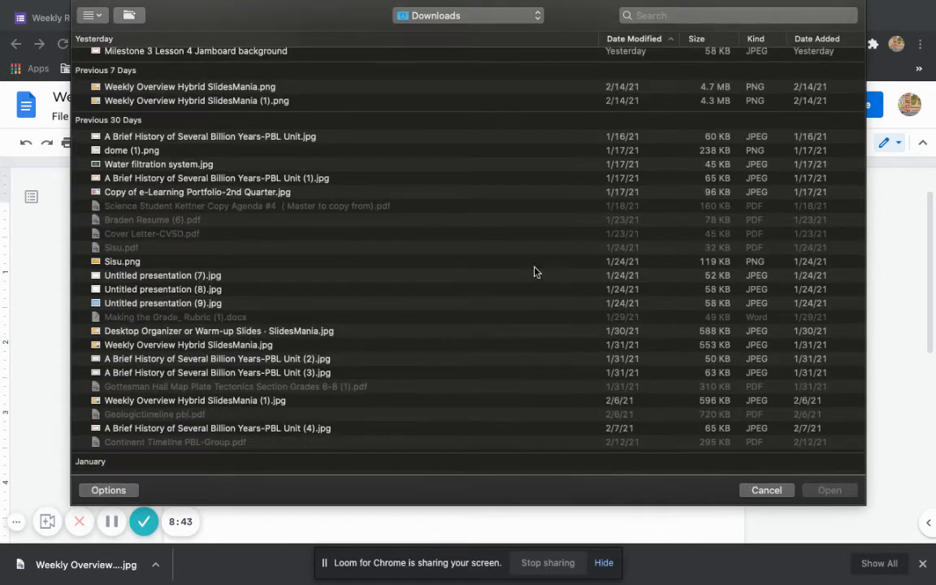
scroll(391, 252, "up", 6)
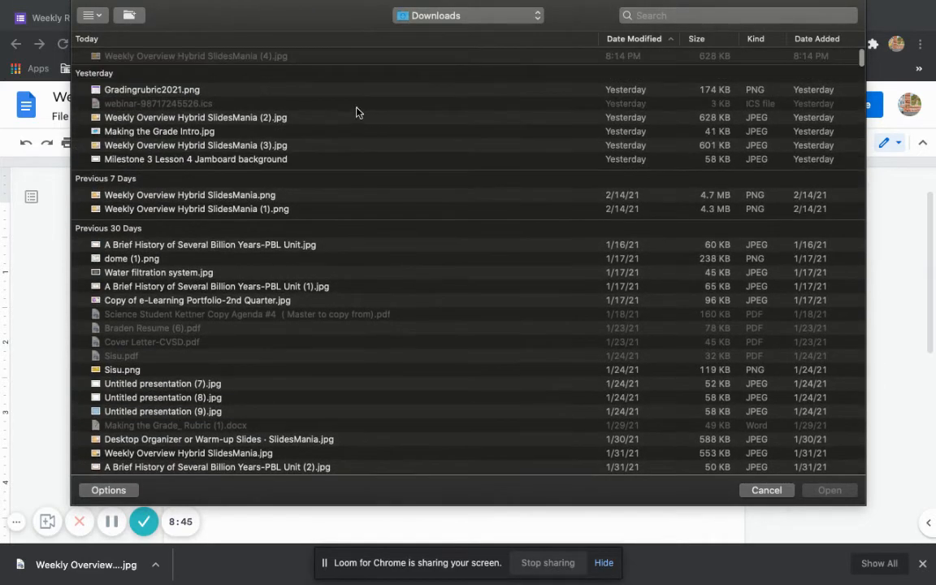
left_click(315, 56)
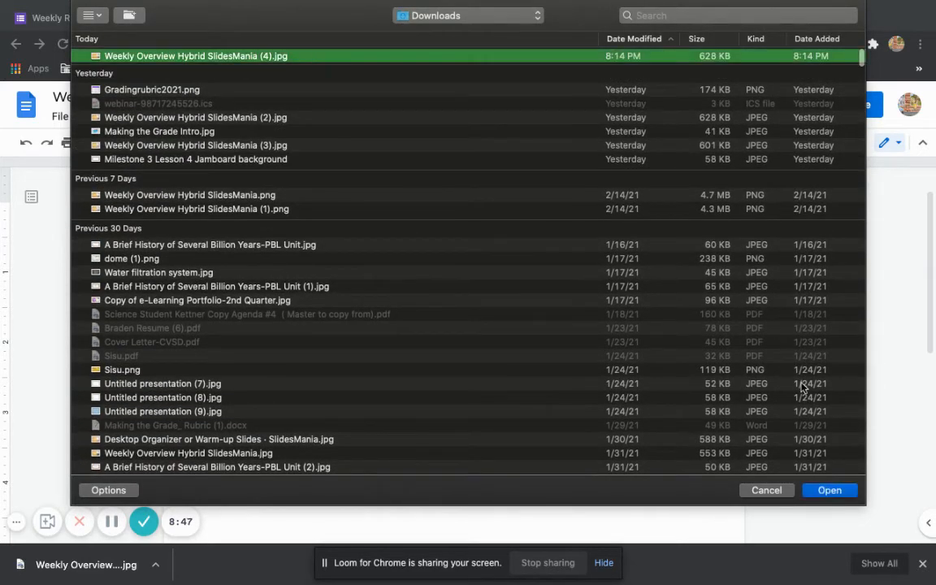
left_click(823, 491)
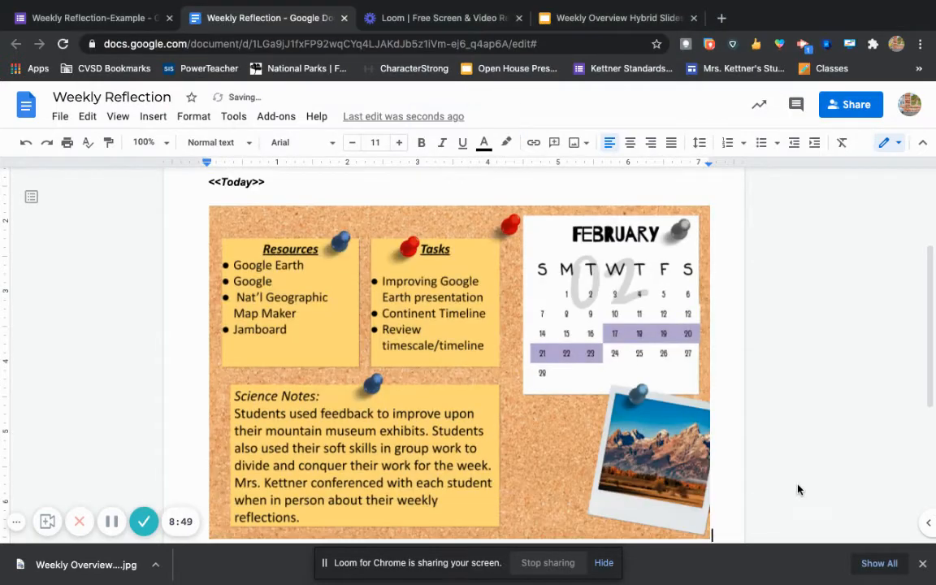
Shrink the weekly overview image proportionally to about 4.4 inches wide and center it on the page.
scroll(353, 321, "down", 2)
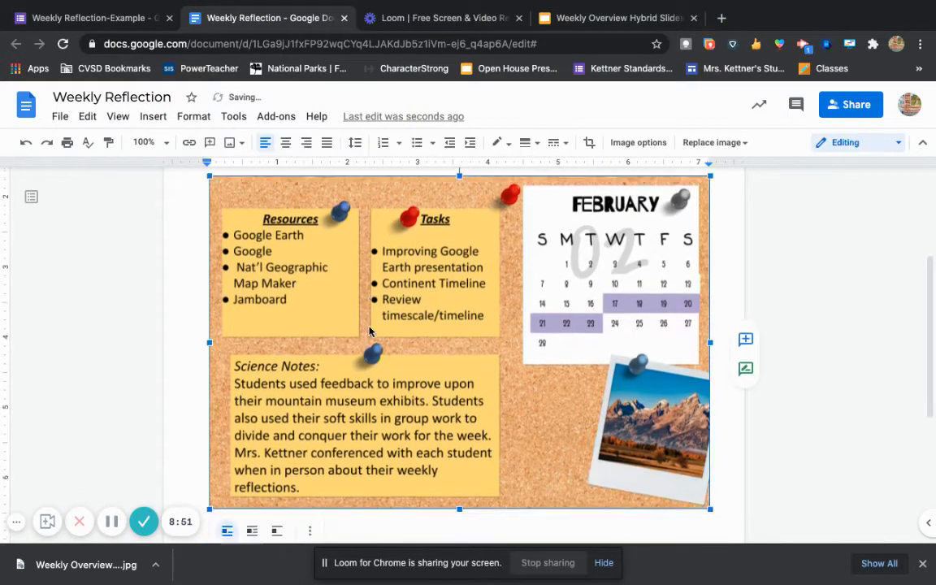
left_click_drag(710, 479, 519, 351)
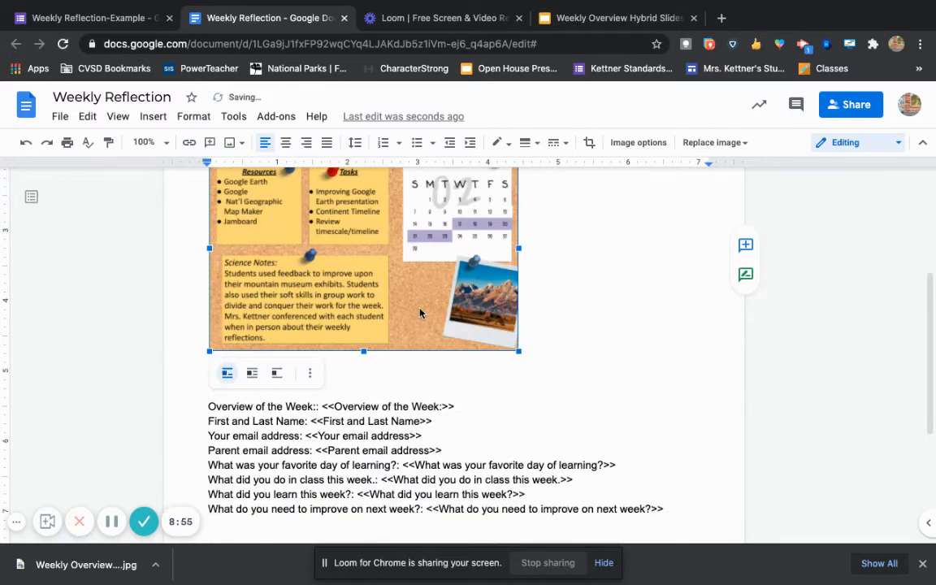
scroll(421, 313, "up", 2)
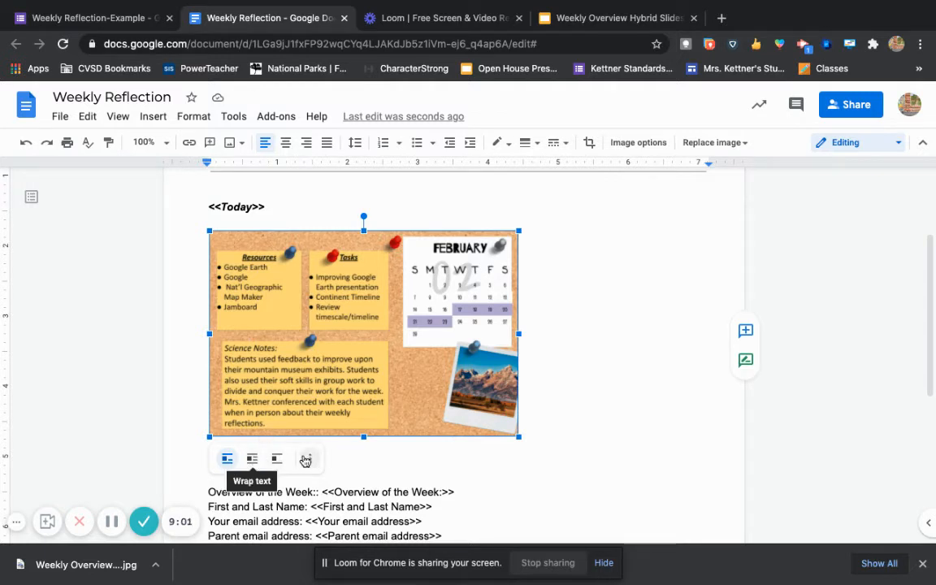
left_click(286, 143)
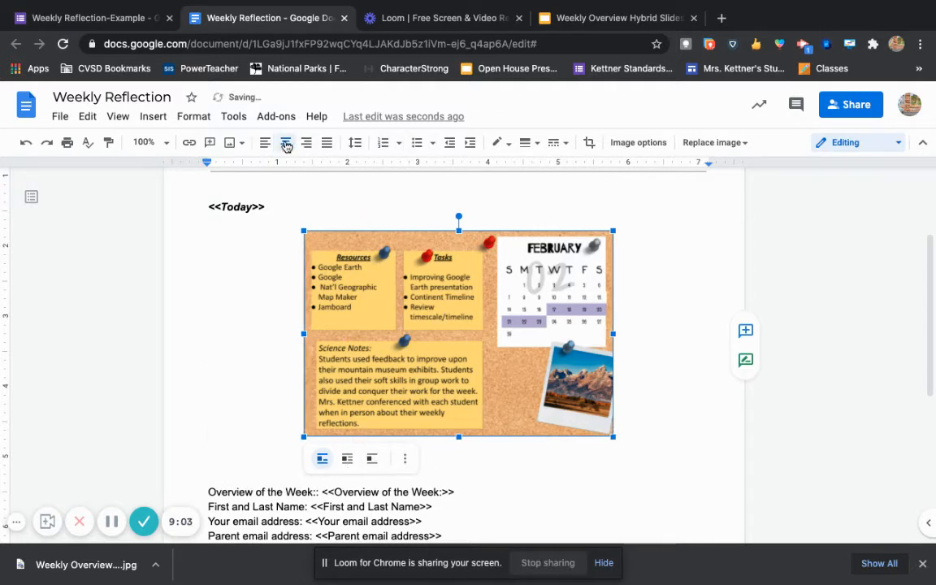
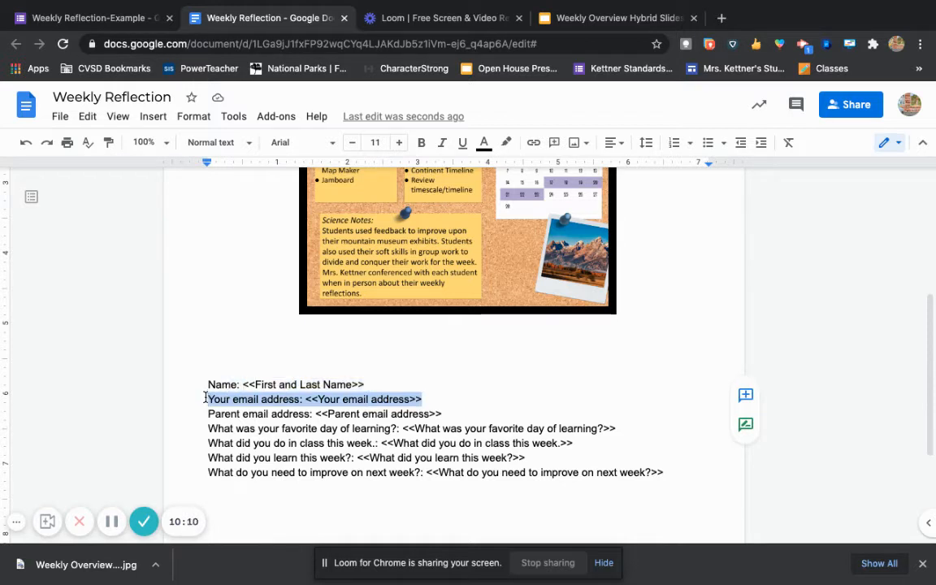
Delete the "Your email address" label and its marker from the question list.
key("BackSpace")
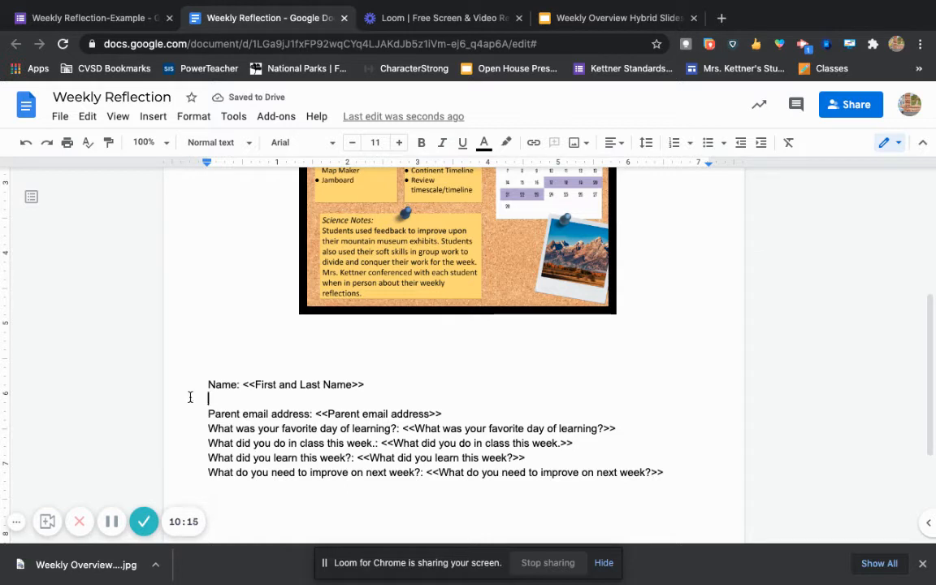
Change the "Parent email address" label to "Sent to" and check its marker against the form's Parent email address question.
scroll(533, 381, "down", 1)
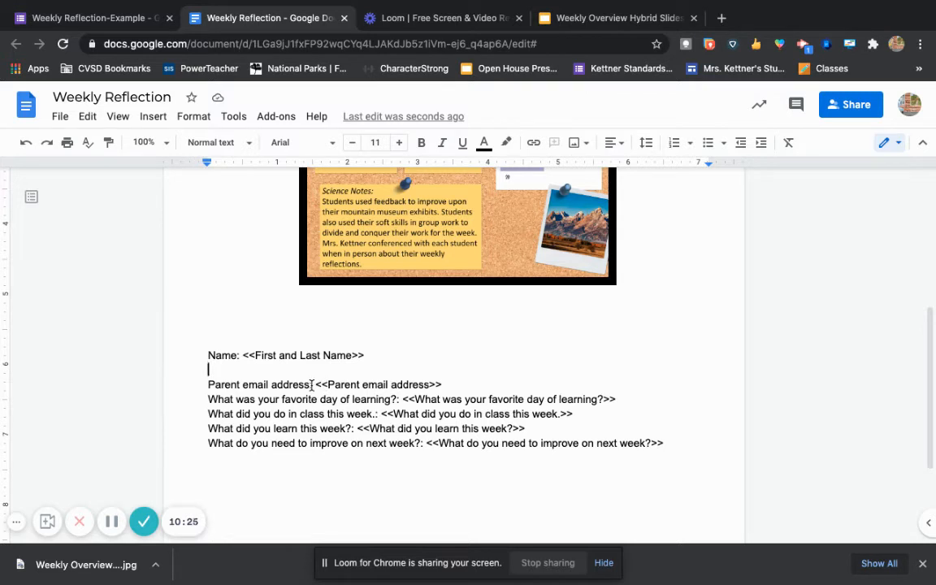
left_click(198, 392, "shift")
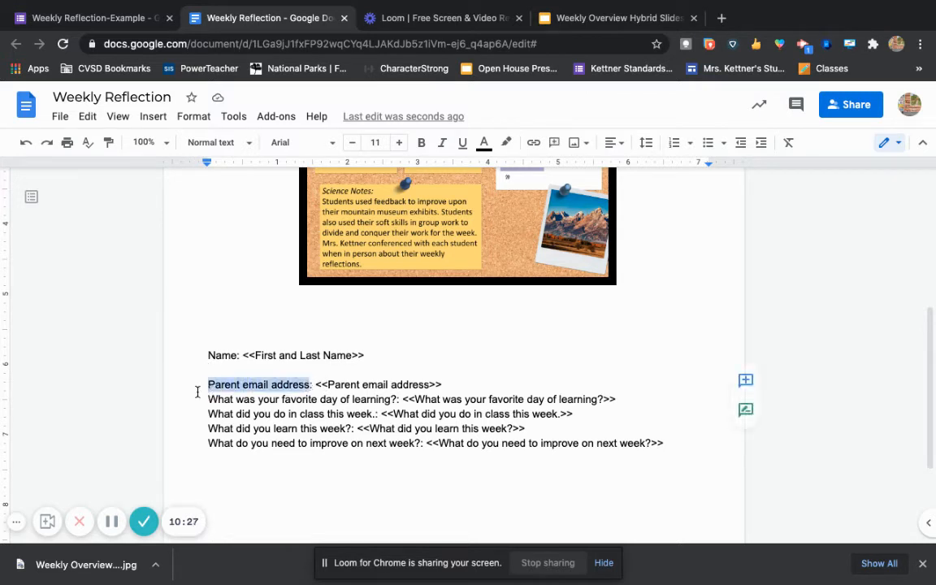
type("Sent to")
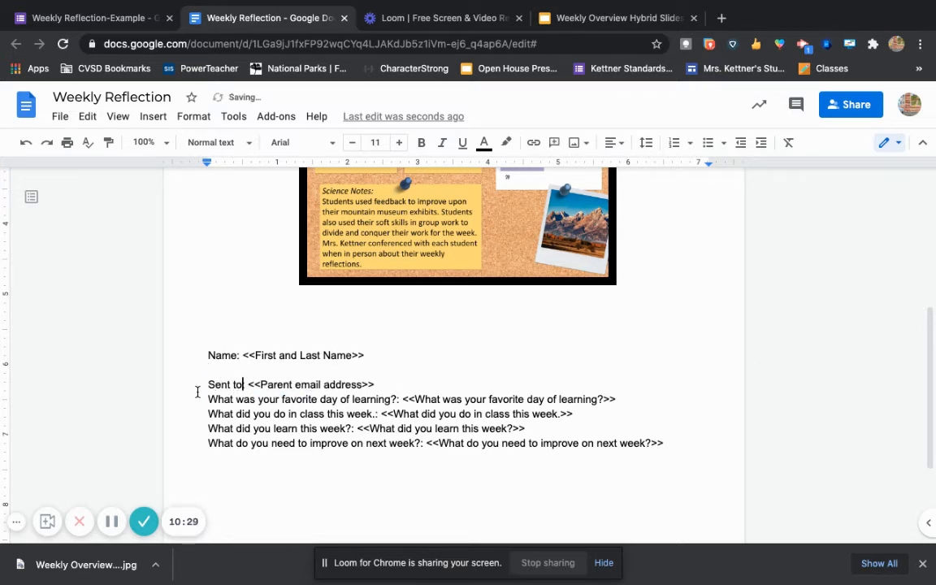
key("BackSpace")
left_click_drag(263, 385, 363, 385)
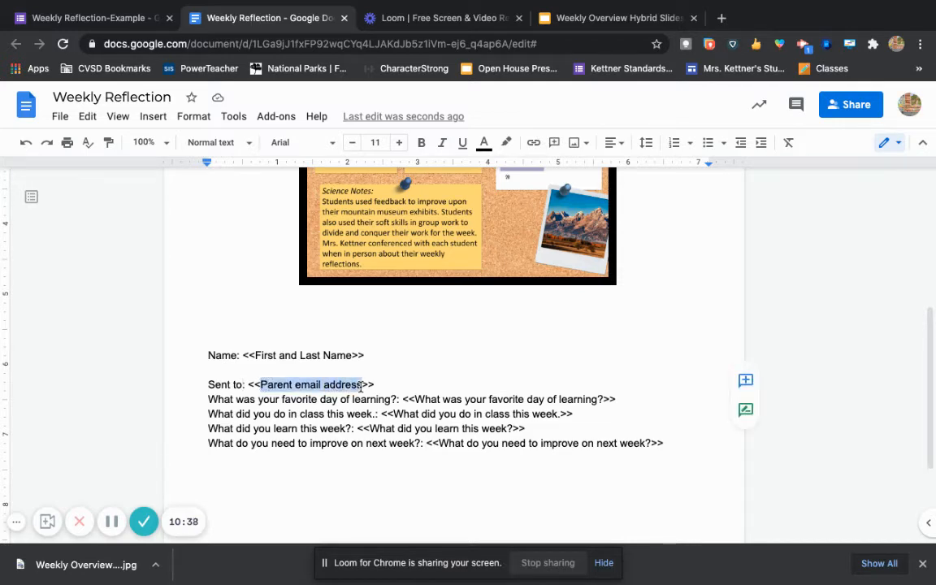
left_click(111, 22)
scroll(382, 324, "down", 10)
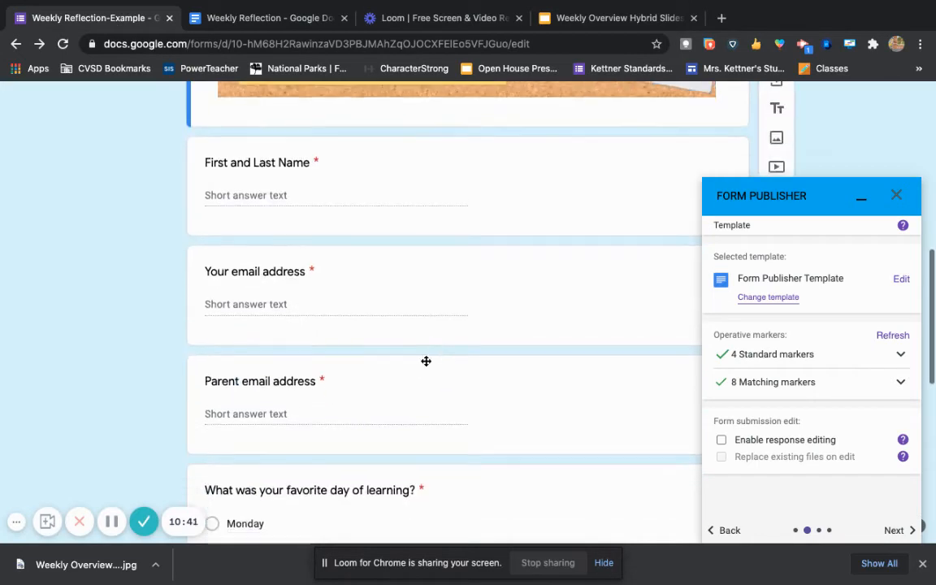
left_click(309, 382)
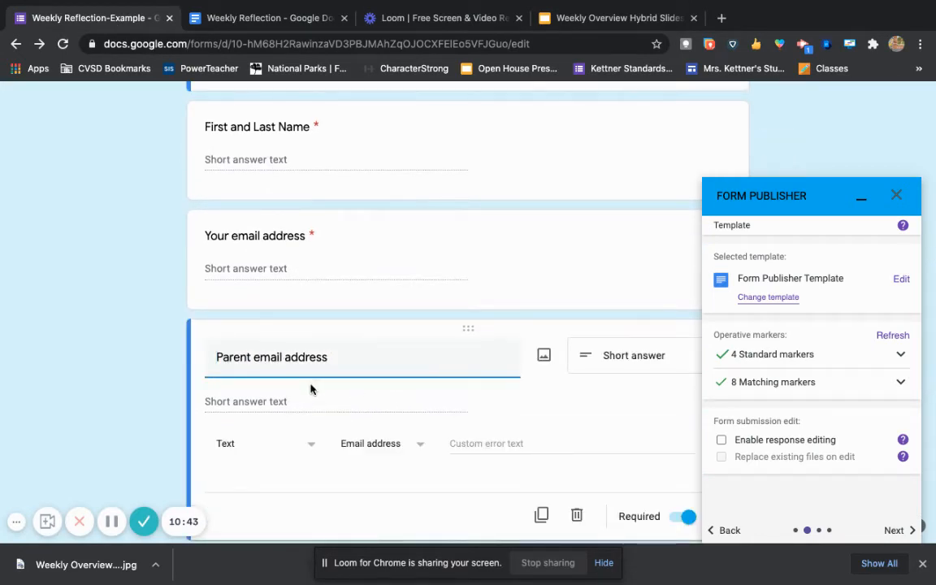
left_click(252, 21)
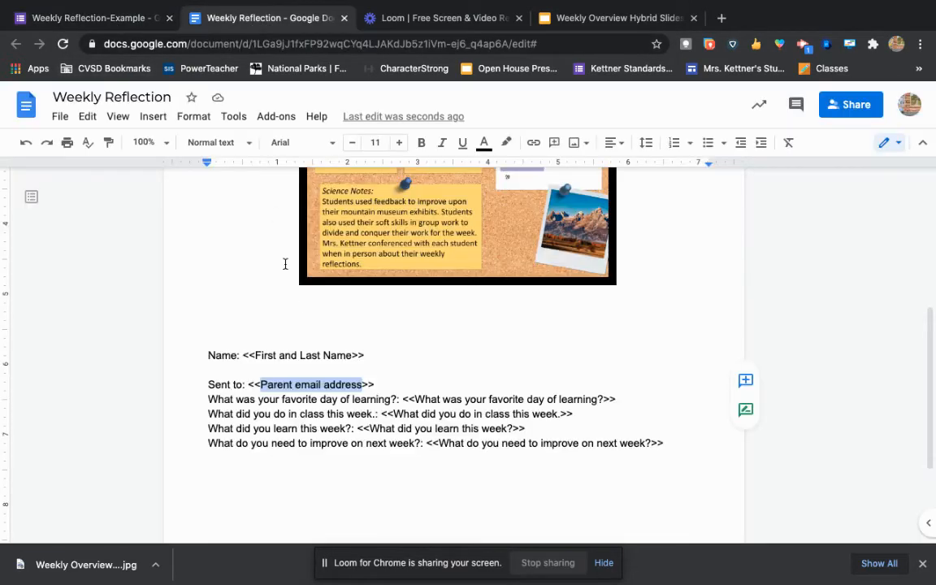
Move the "Sent to: <<Parent email address>>" line from the question list into a new page footer.
left_click_drag(378, 387, 202, 387)
key("ctrl+c")
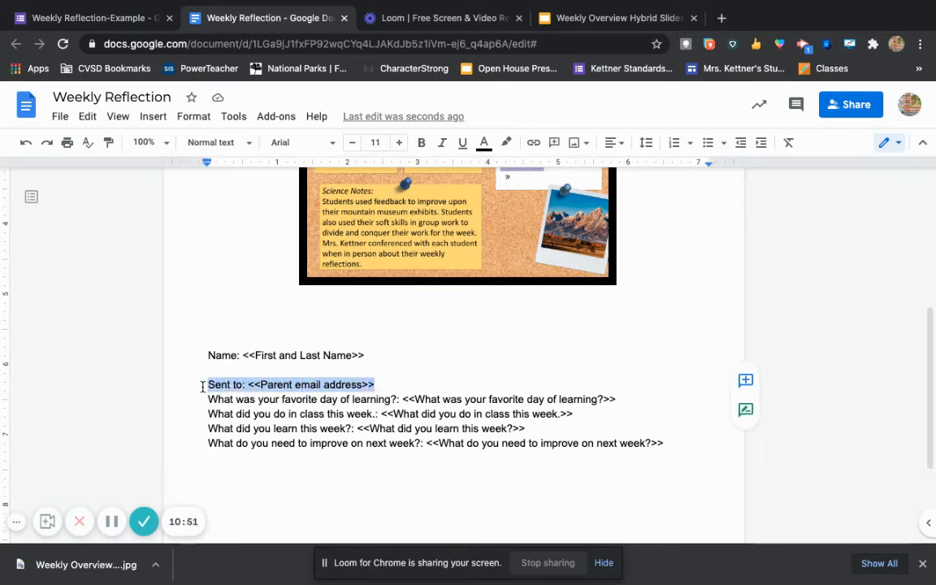
key("BackSpace")
scroll(203, 387, "down", 2)
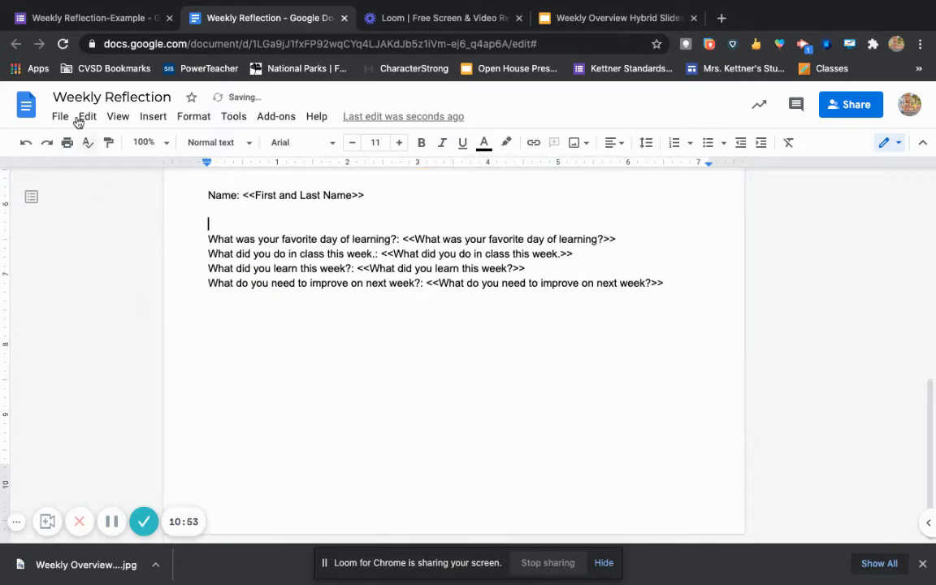
left_click(151, 121)
mouse_move(232, 360)
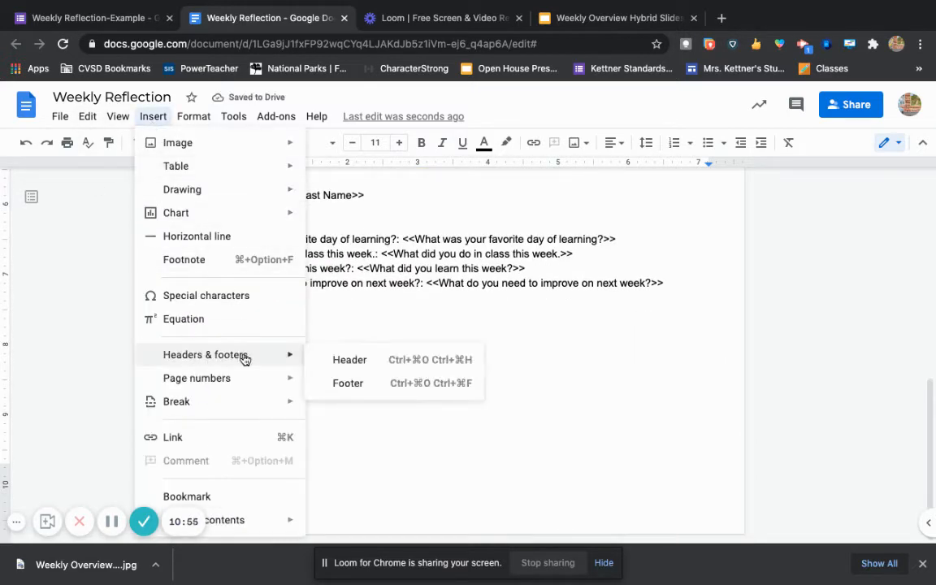
left_click(346, 383)
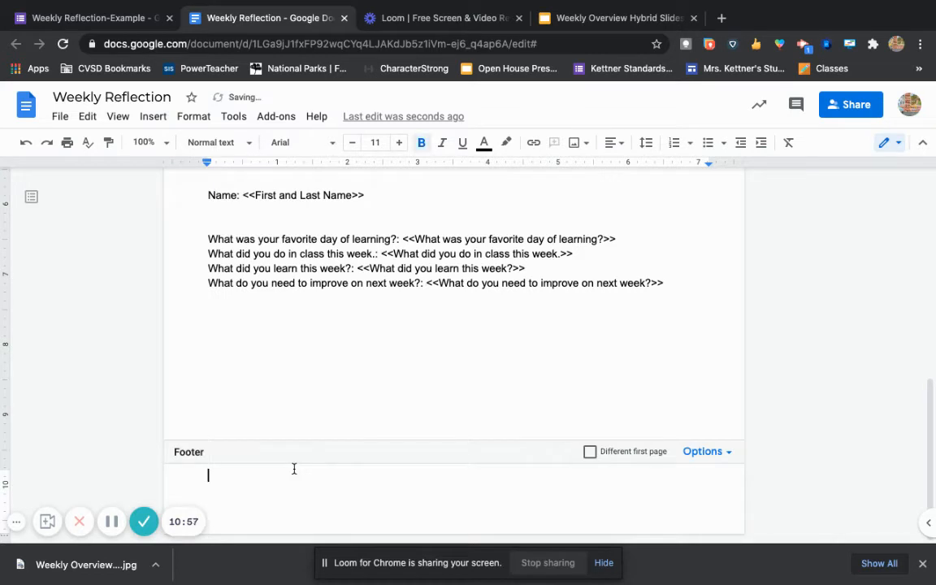
key("ctrl+v")
Set the font size of the label "What was your favorite day of learning?" to 12.
scroll(385, 439, "up", 3)
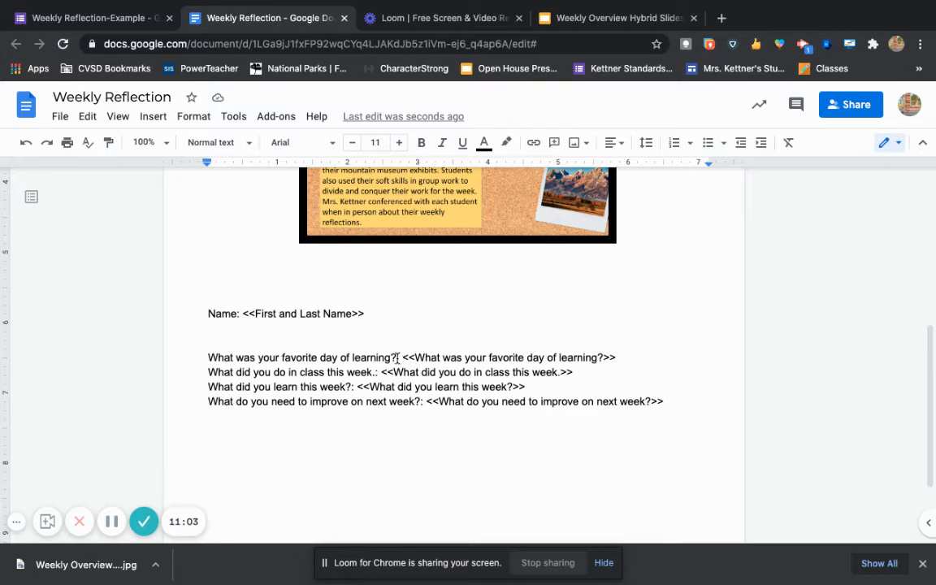
left_click_drag(397, 358, 207, 355)
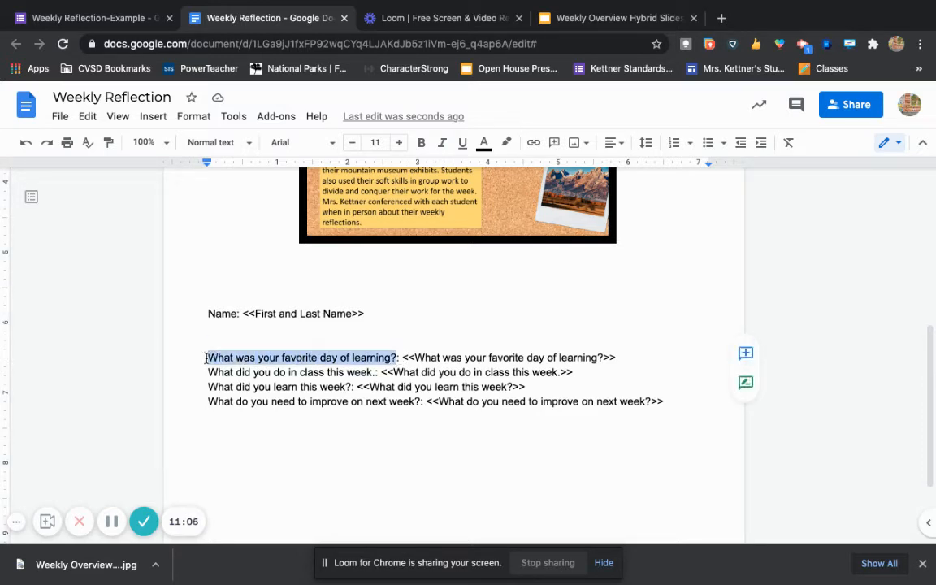
left_click(399, 143)
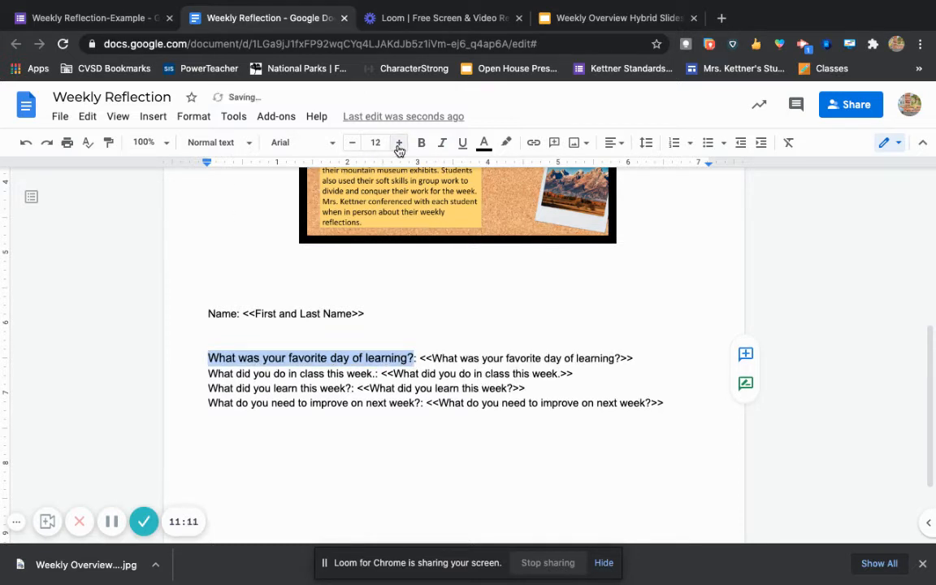
Remove the colon after the favorite day question, put its marker on the line below and make the question bold.
left_click(419, 358)
key("BackSpace")
key("BackSpace")
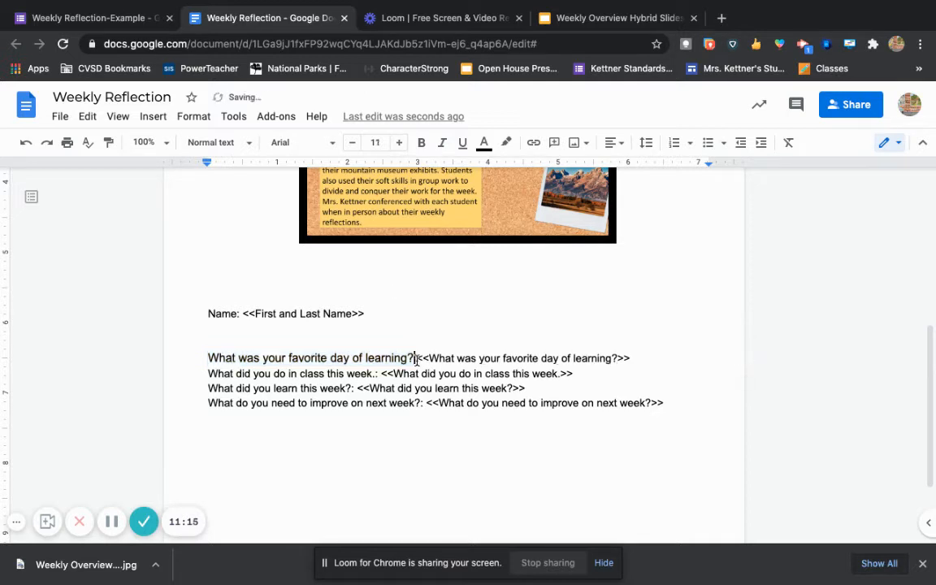
key("Return")
left_click(413, 358)
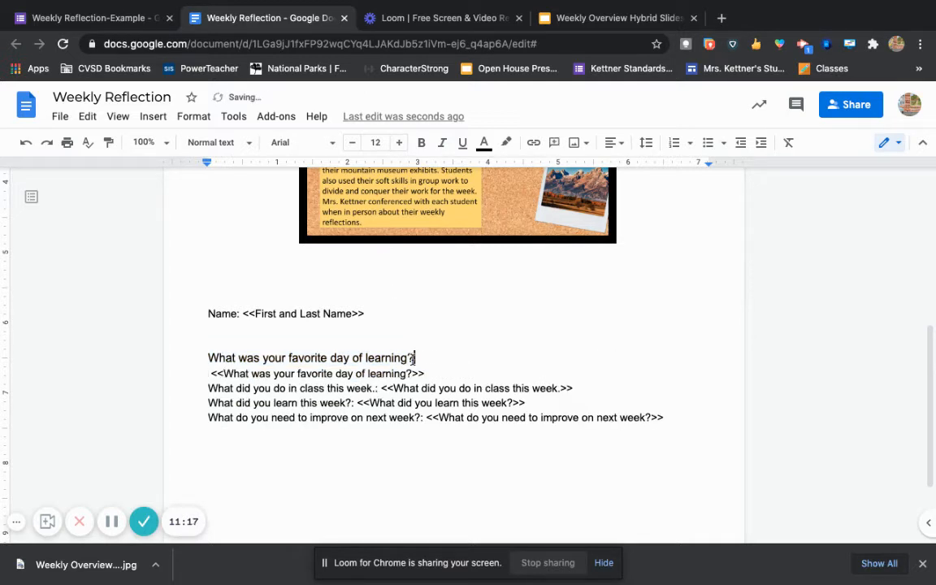
key("Return")
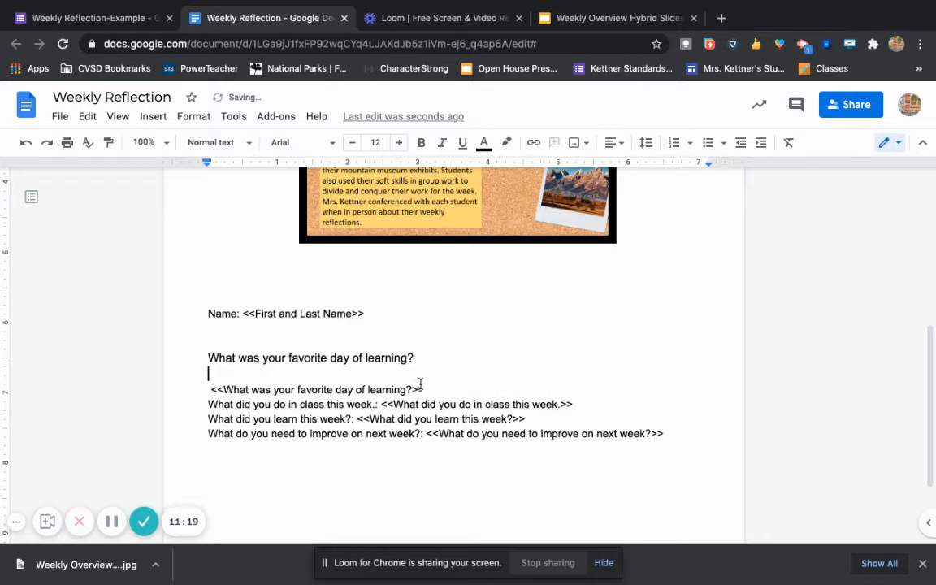
key("BackSpace")
left_click_drag(415, 358, 208, 358)
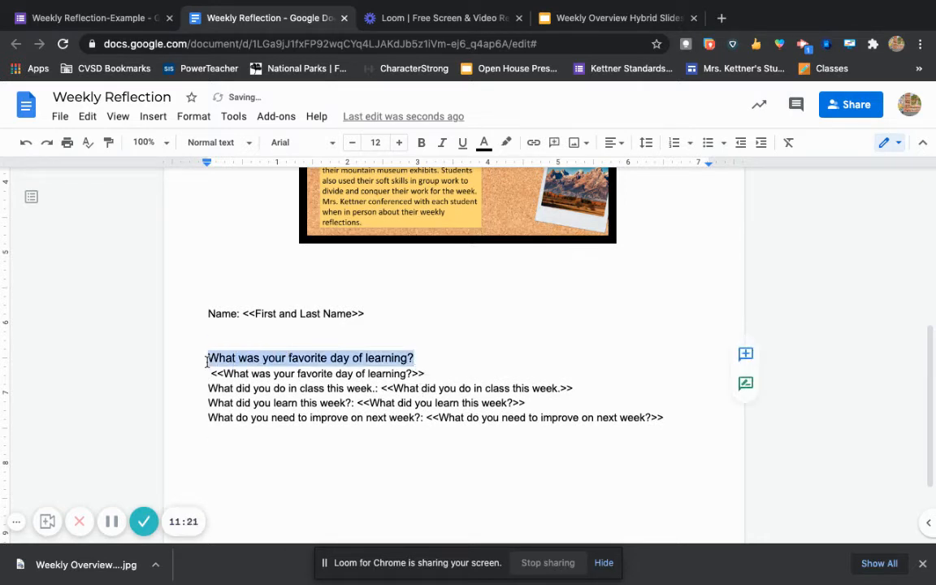
left_click(421, 144)
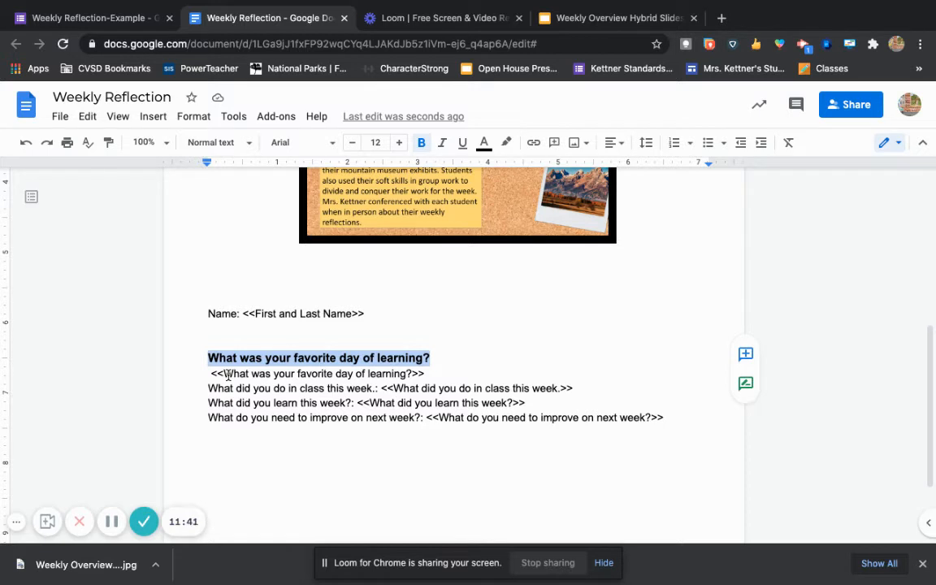
Turn the favorite day marker into a sentence starting "My favorite day of learning this week was", ending with a period and followed by a blank line.
left_click(211, 375)
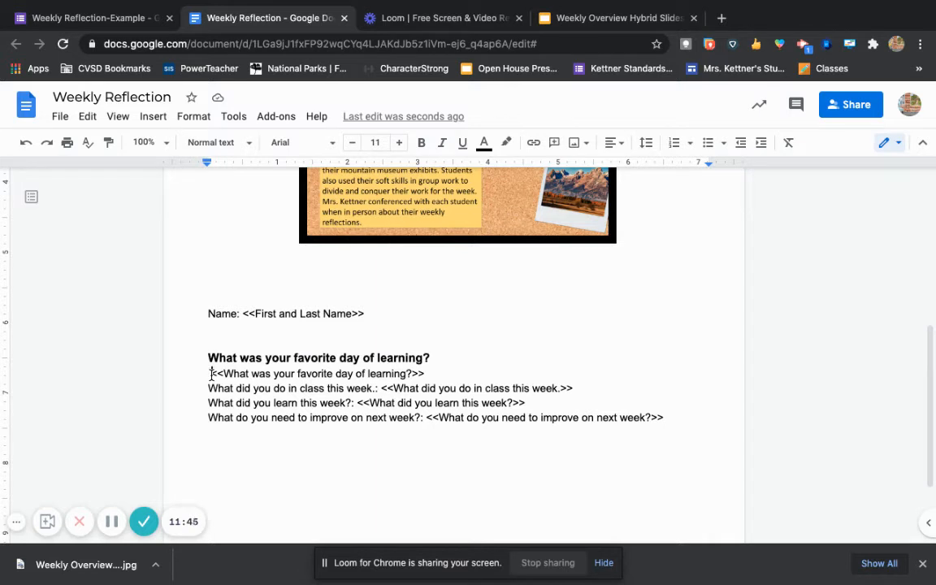
key("Delete")
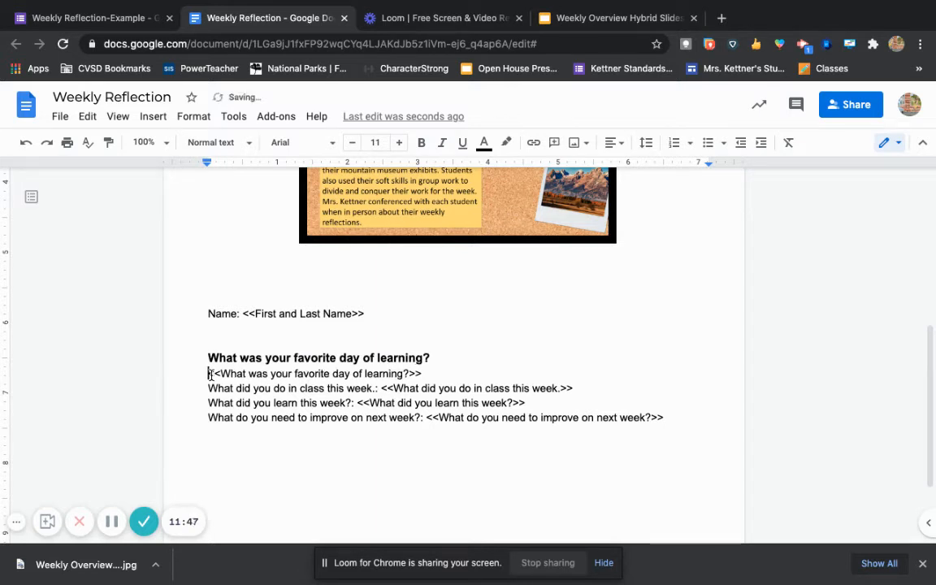
type("My favorite day of learning this week was")
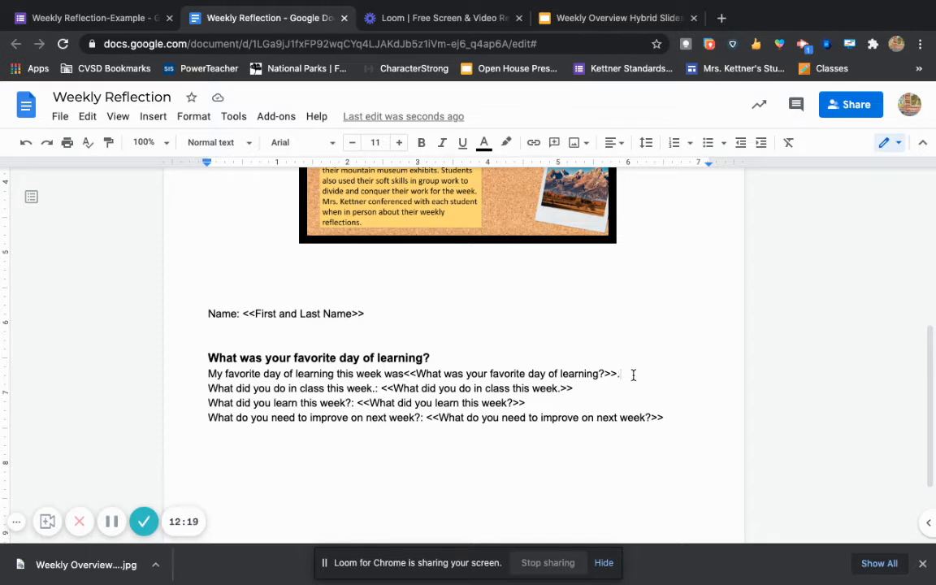
key("Return")
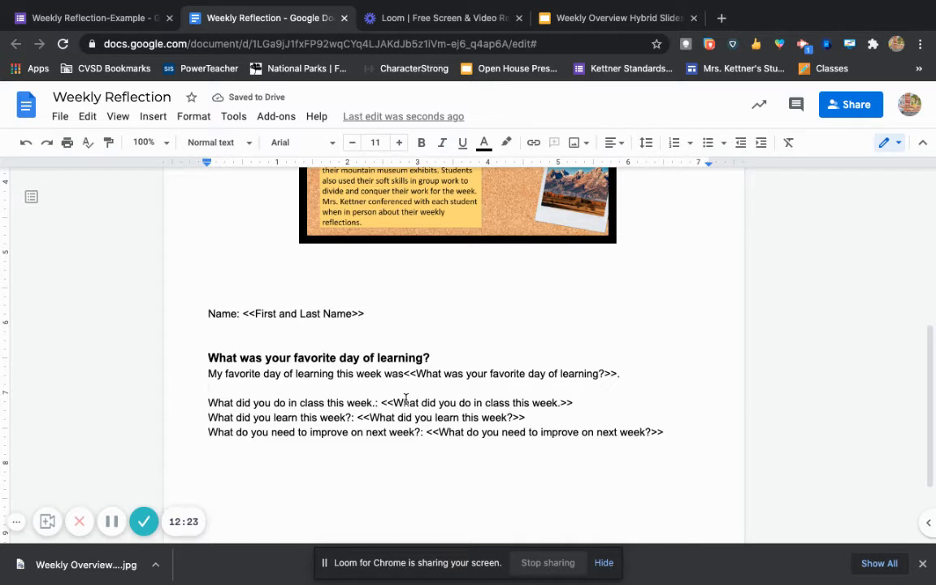
Add a question mark after "What did you do in class this week" in the question label.
scroll(292, 349, "down", 1)
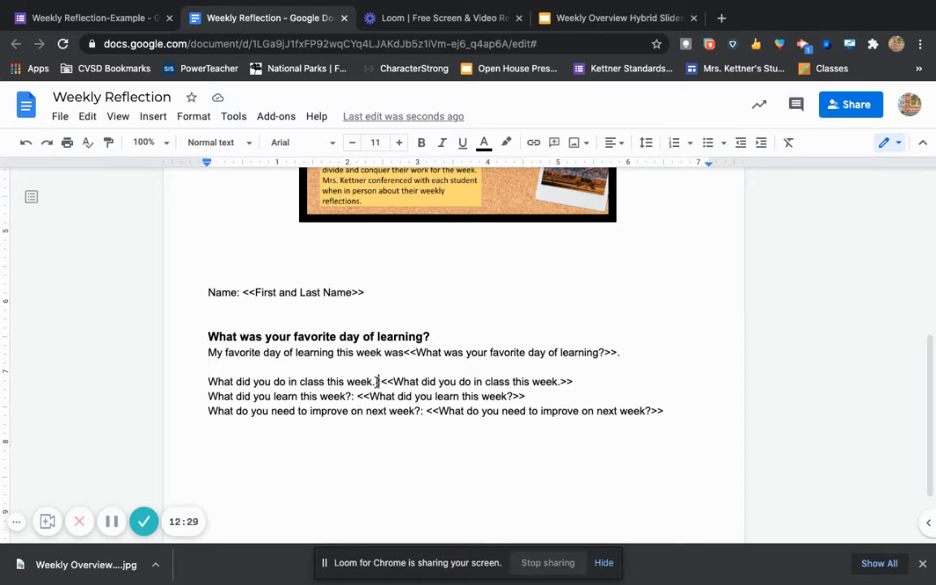
left_click(374, 380)
key("BackSpace")
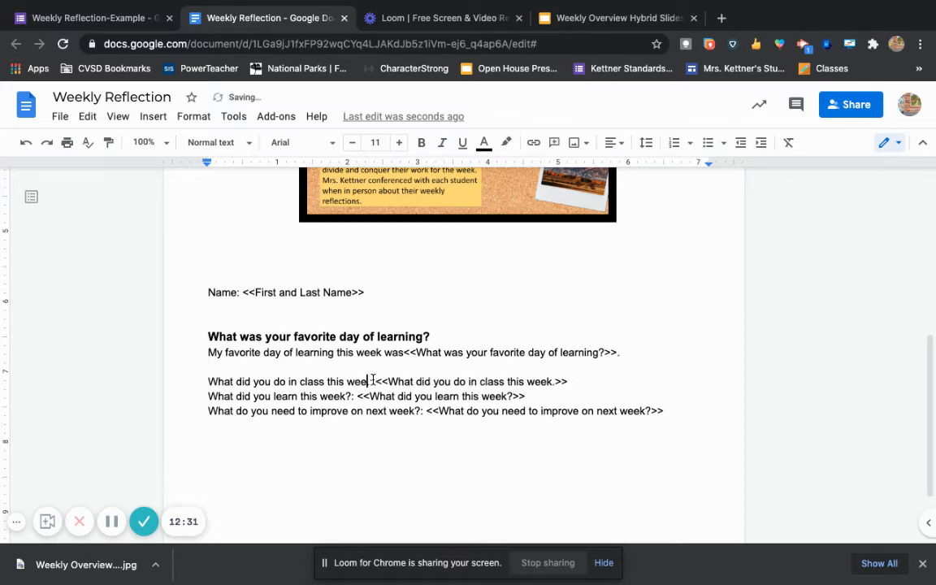
type("k?")
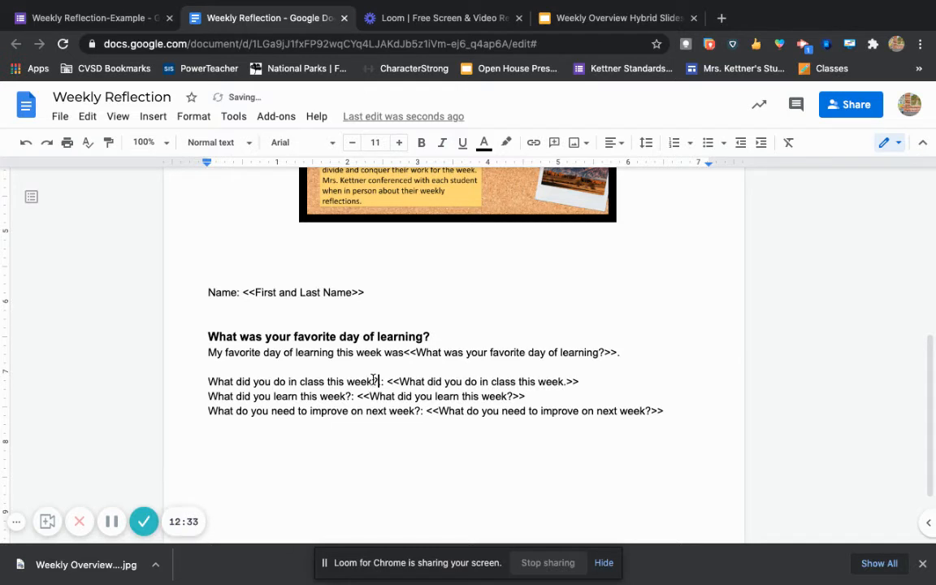
Format "What did you do in class this week?" as 14-point bold and put its marker on the line below.
left_click_drag(384, 381, 202, 389)
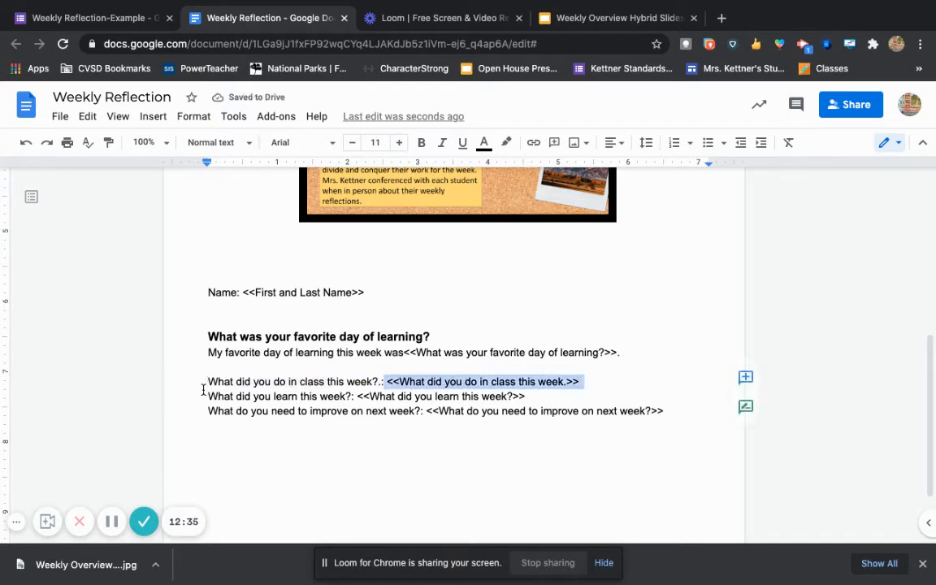
left_click_drag(380, 382, 208, 379)
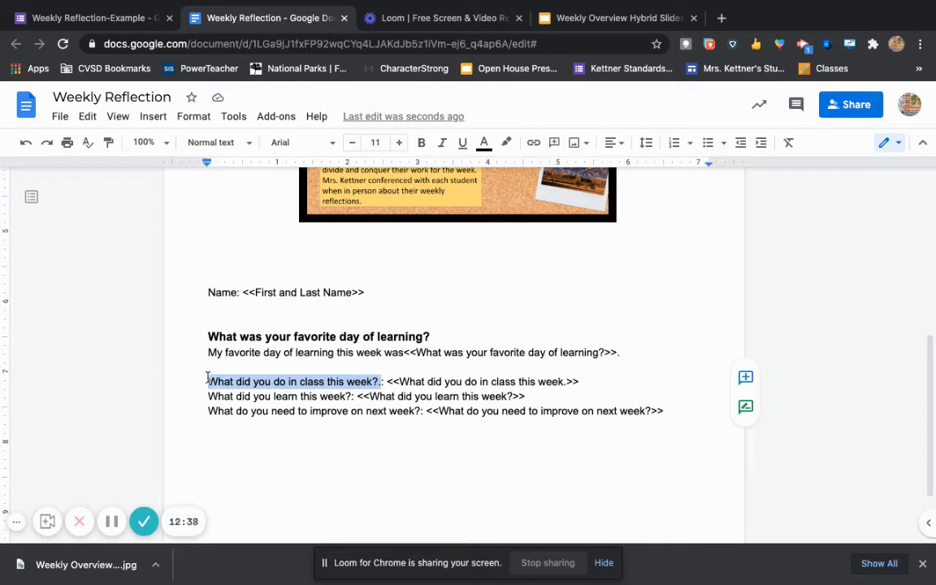
left_click(398, 143)
left_click(399, 143)
left_click(398, 143)
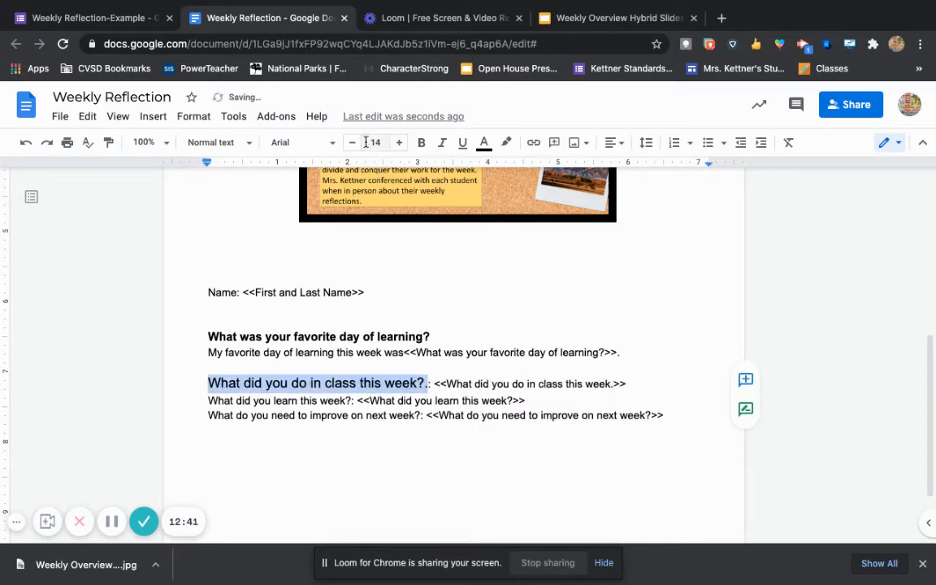
left_click(421, 142)
left_click(449, 380)
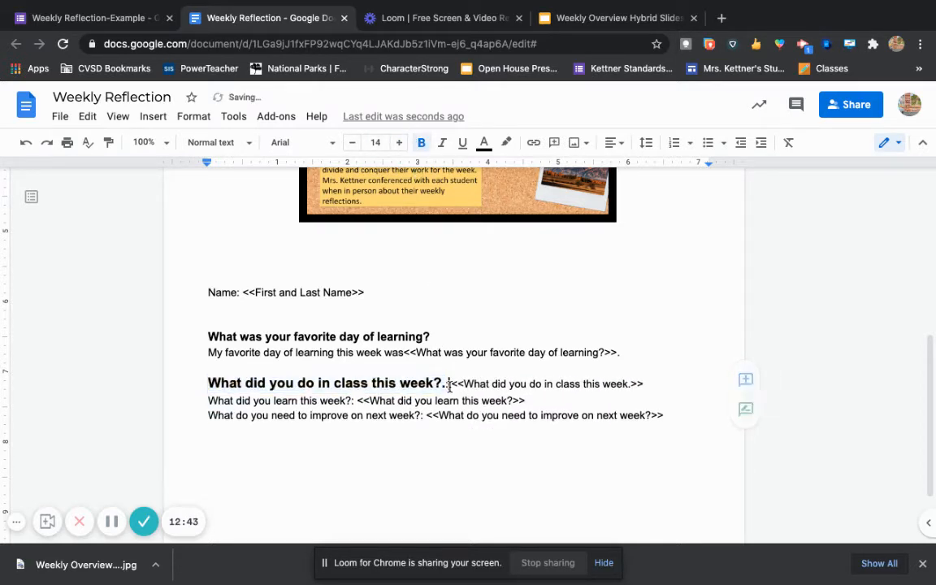
key("Return")
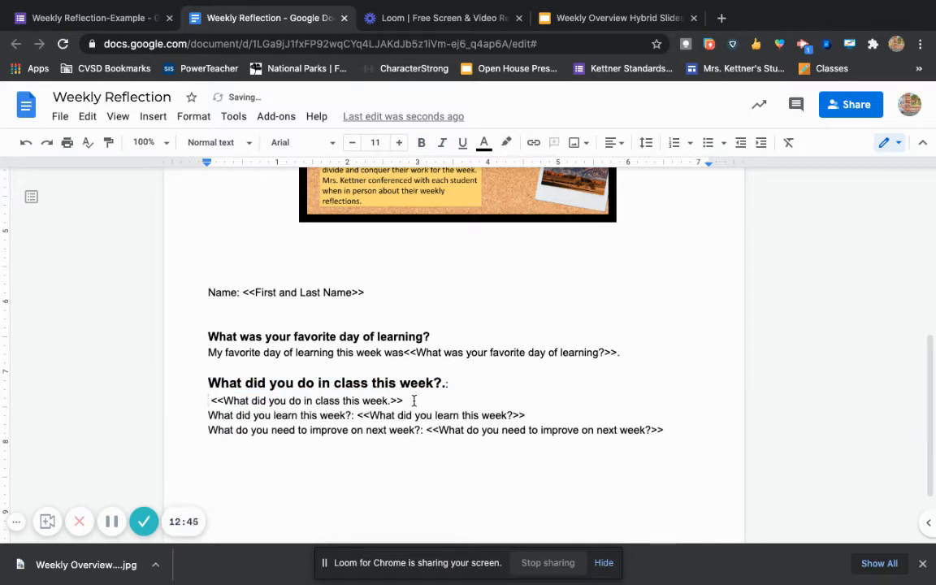
Put the <<What did you learn this week?>> marker on its own line and make its question label 15-point bold.
left_click(355, 415)
key("Return")
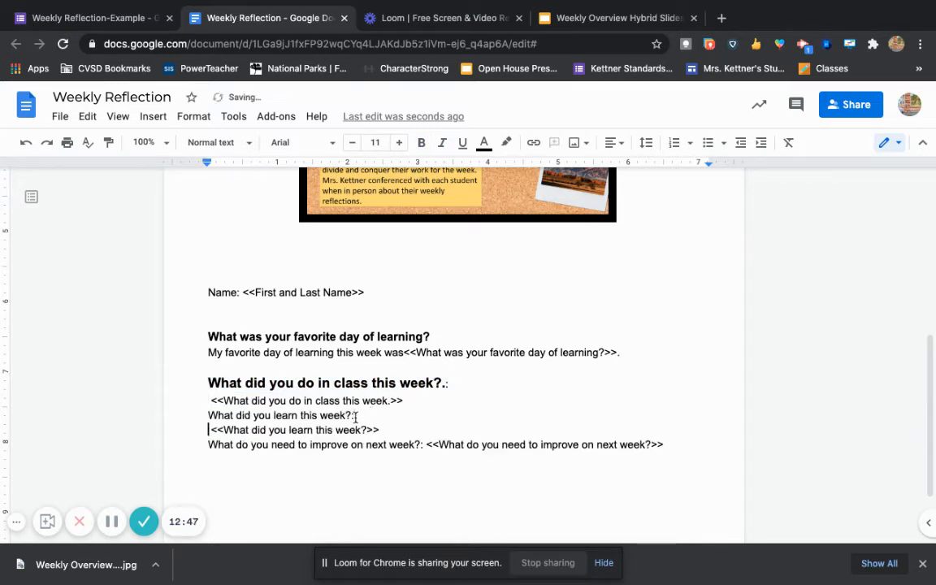
left_click_drag(355, 415, 200, 415)
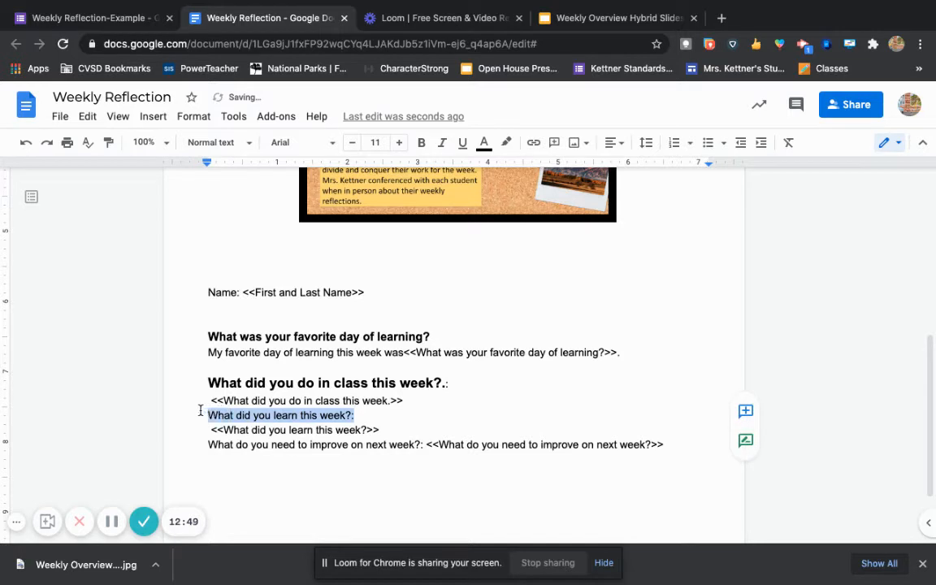
left_click(399, 142)
left_click(399, 142)
left_click(399, 142)
left_click(400, 142)
key("ctrl+b")
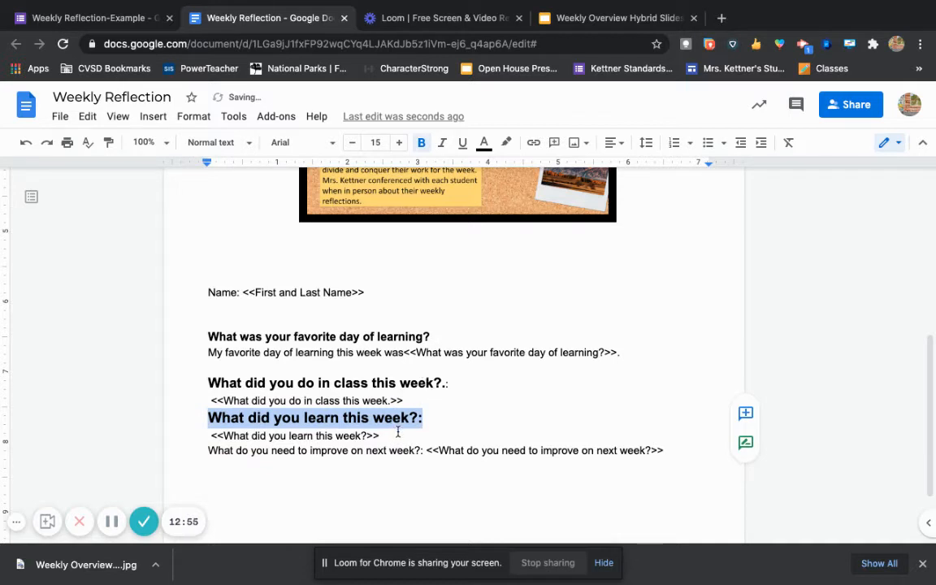
Make the "What do you need to improve on next week?:" label 15-point bold and put its marker on the line below.
left_click_drag(424, 450, 201, 460)
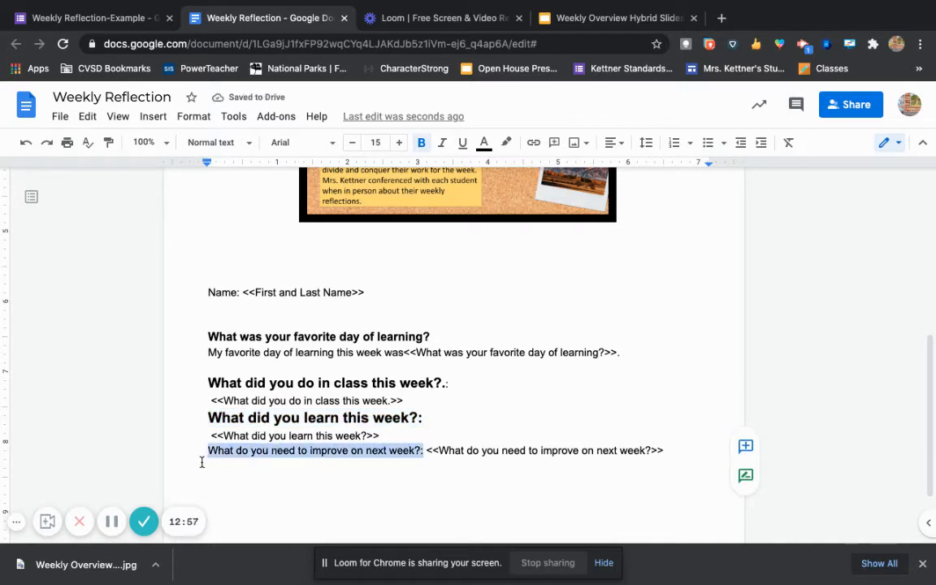
left_click(399, 143)
left_click(399, 142)
left_click(400, 143)
left_click(399, 142)
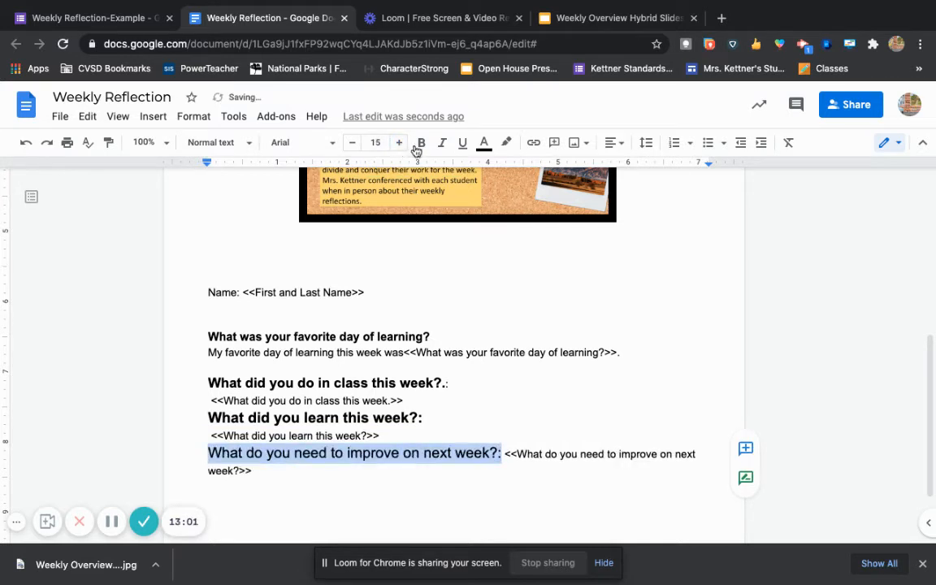
left_click(421, 144)
left_click(523, 455)
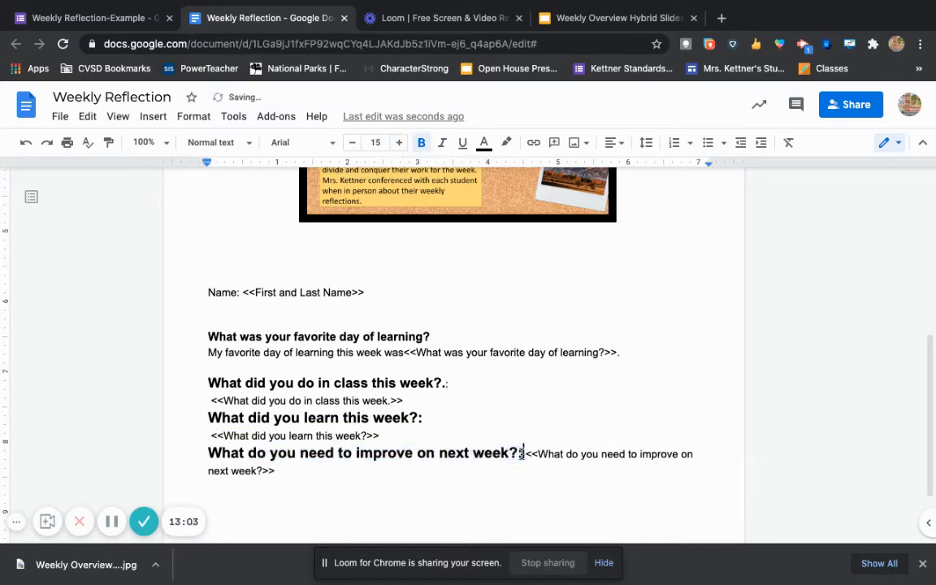
key("Return")
scroll(460, 455, "up", 1)
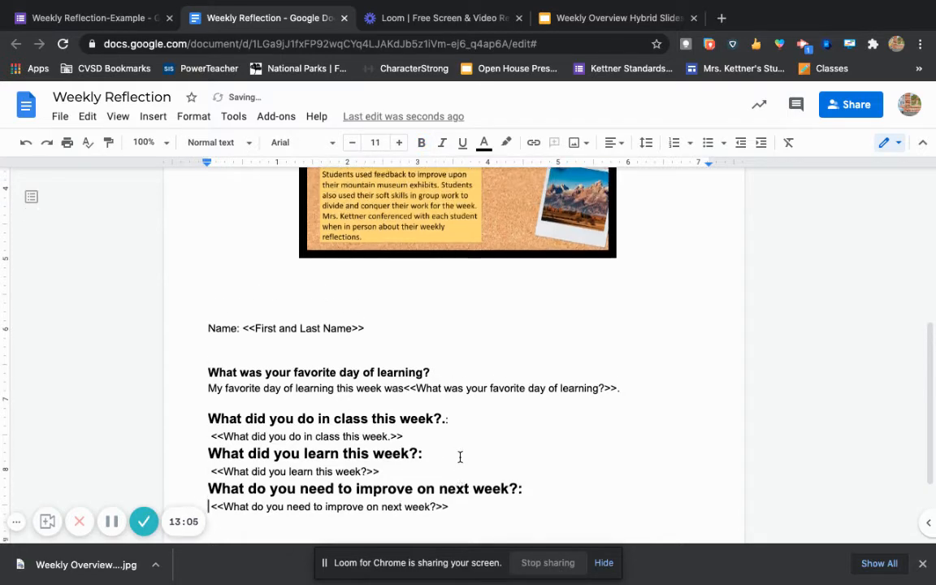
scroll(460, 455, "down", 2)
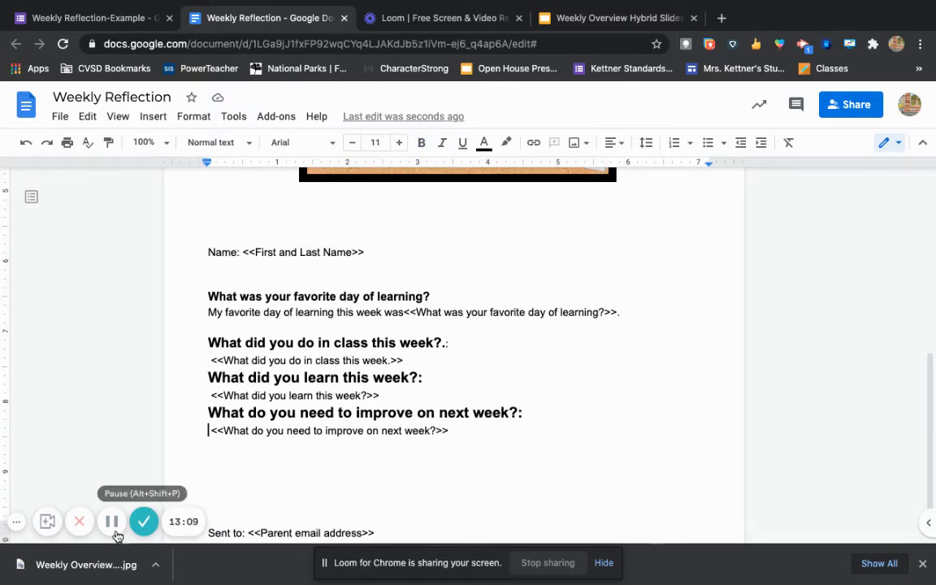
scroll(350, 445, "down", 1)
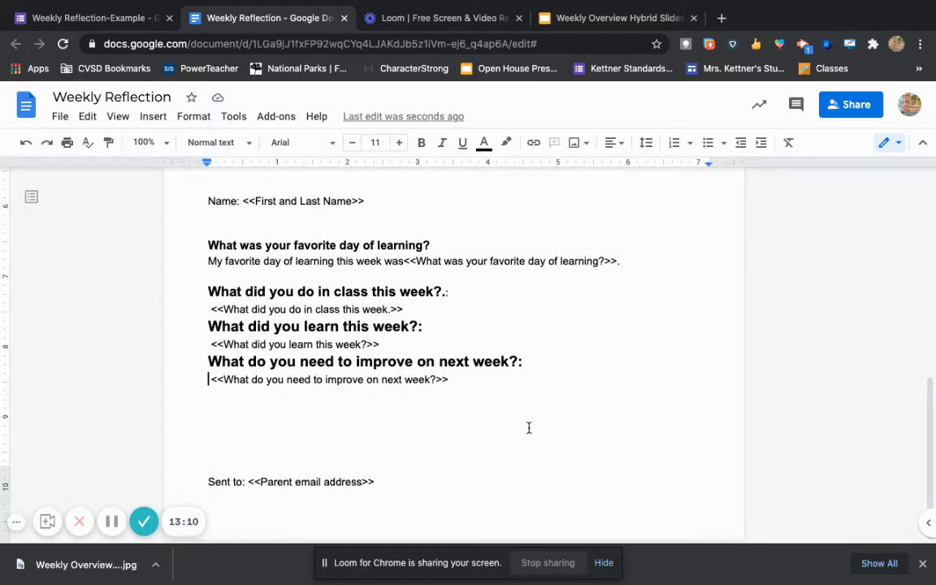
Format the <<What do you need to improve on next week?>> marker as 12-point purple text.
scroll(528, 428, "up", 1)
left_click_drag(453, 414, 206, 424)
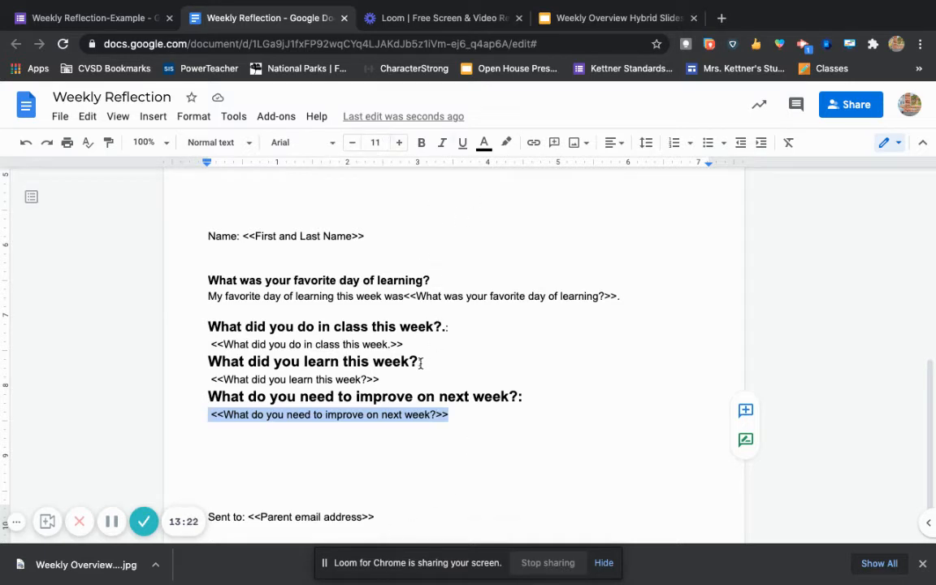
left_click(399, 149)
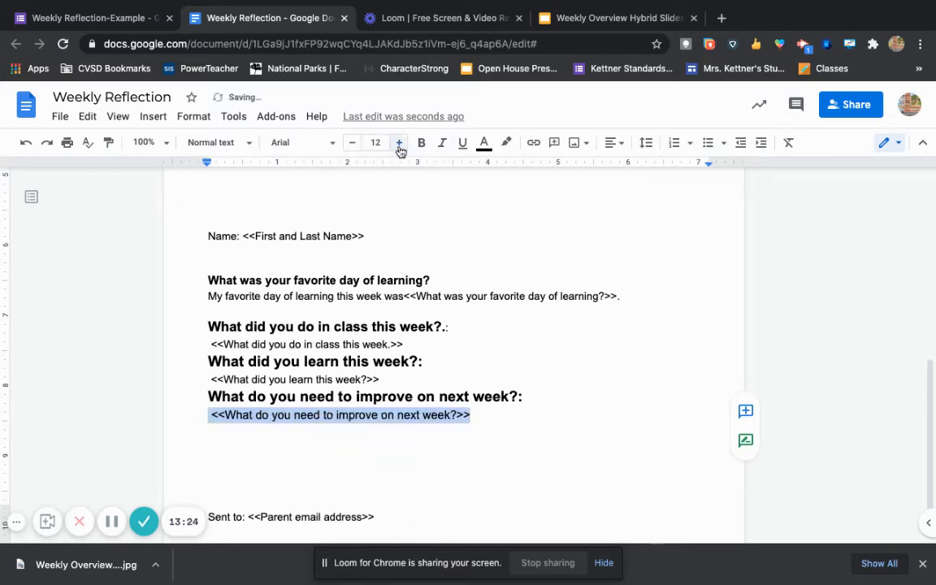
left_click(486, 148)
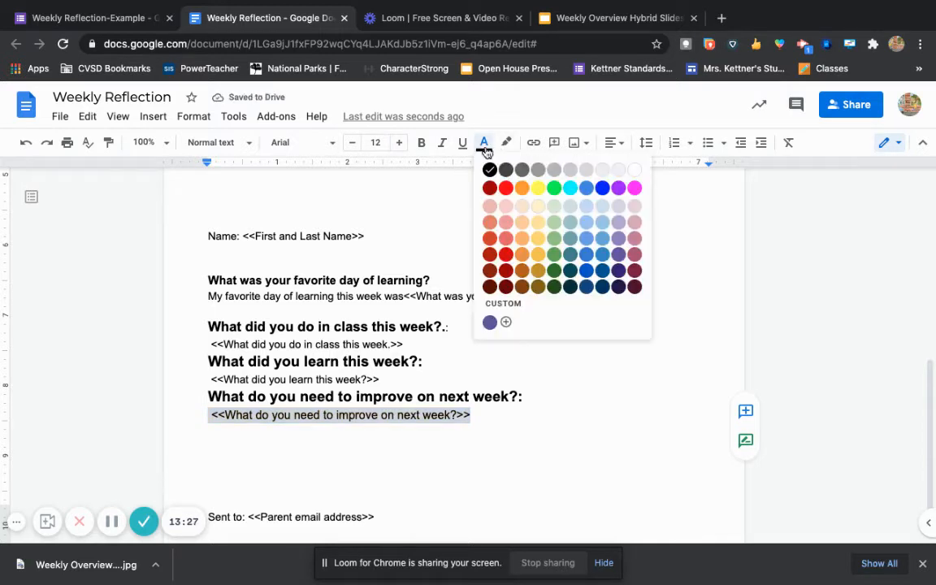
left_click(620, 187)
Color the <<What did you learn this week?>> marker purple and set its font size to 12.
left_click_drag(386, 363, 288, 379)
left_click_drag(380, 379, 204, 381)
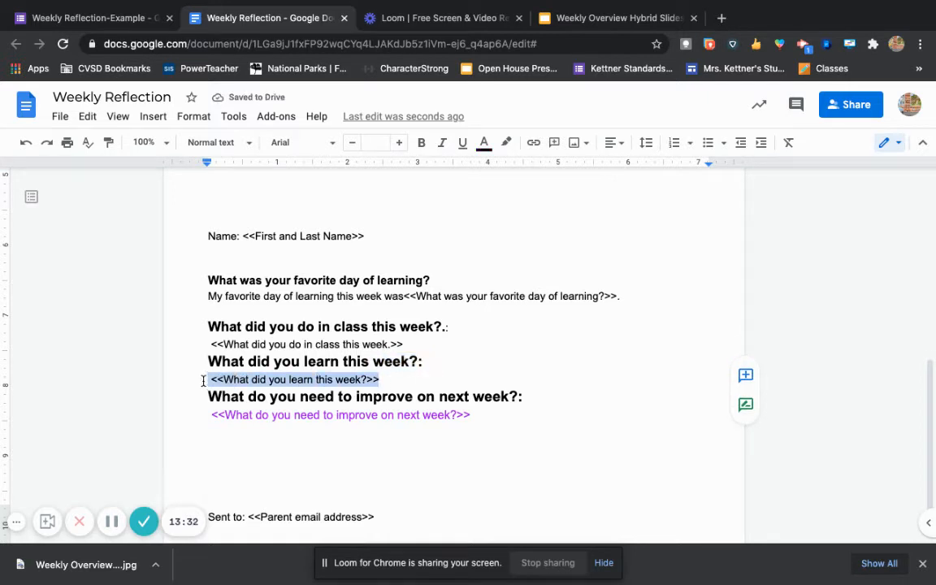
left_click(506, 145)
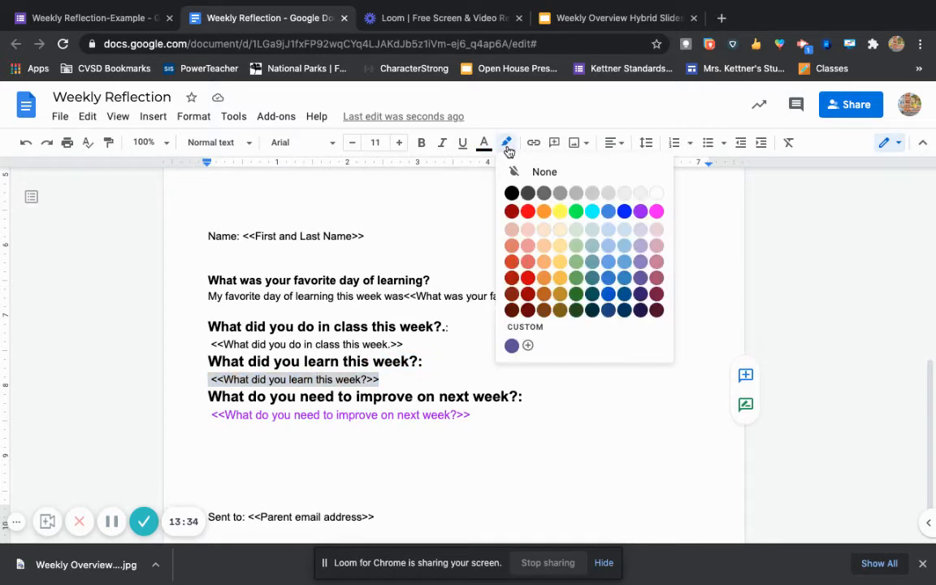
left_click(484, 145)
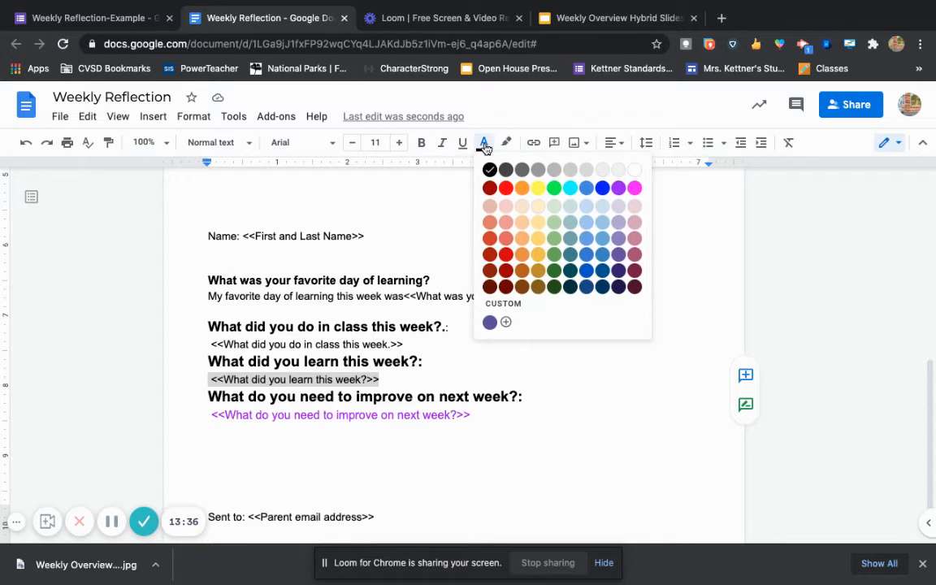
left_click(619, 192)
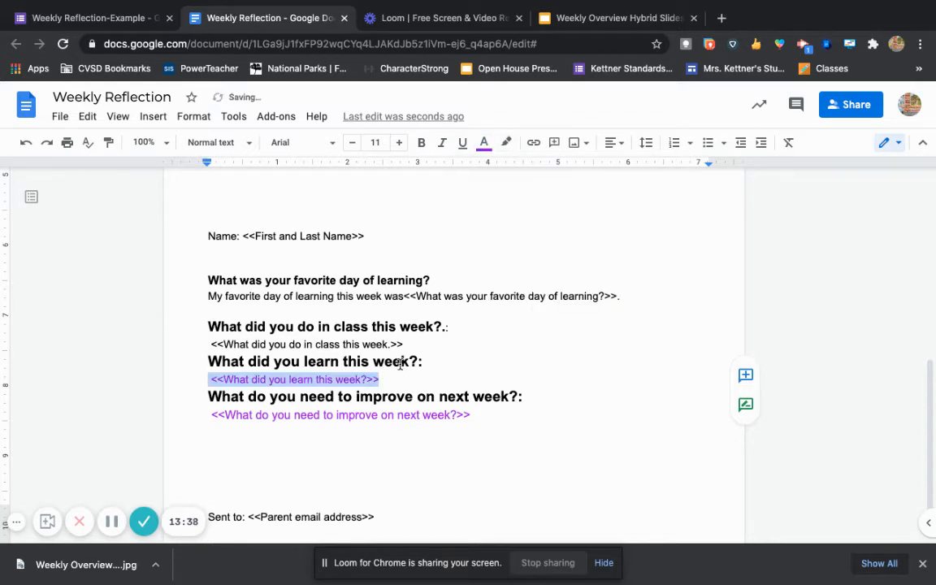
left_click(399, 143)
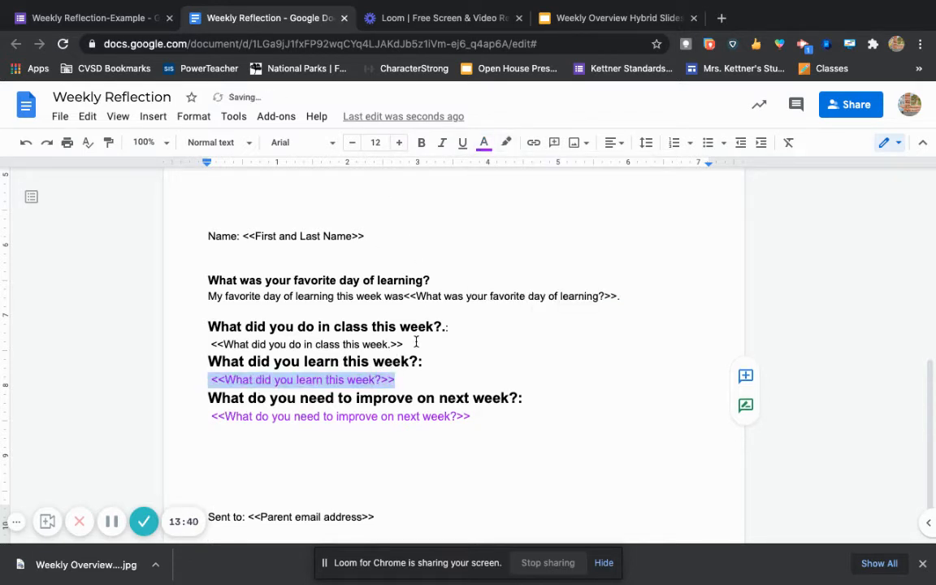
Color the <<What did you do in class this week.>> marker purple.
left_click_drag(403, 345, 199, 345)
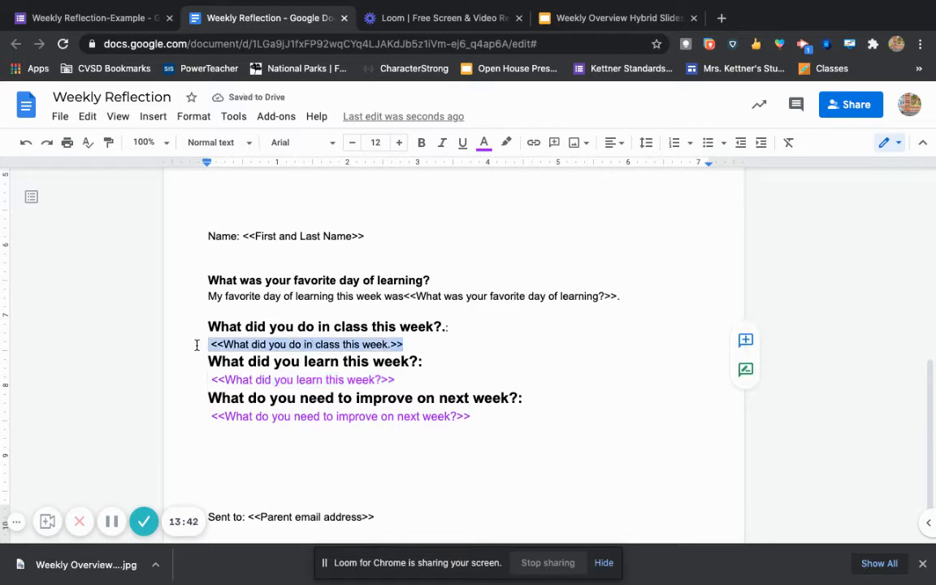
left_click(485, 144)
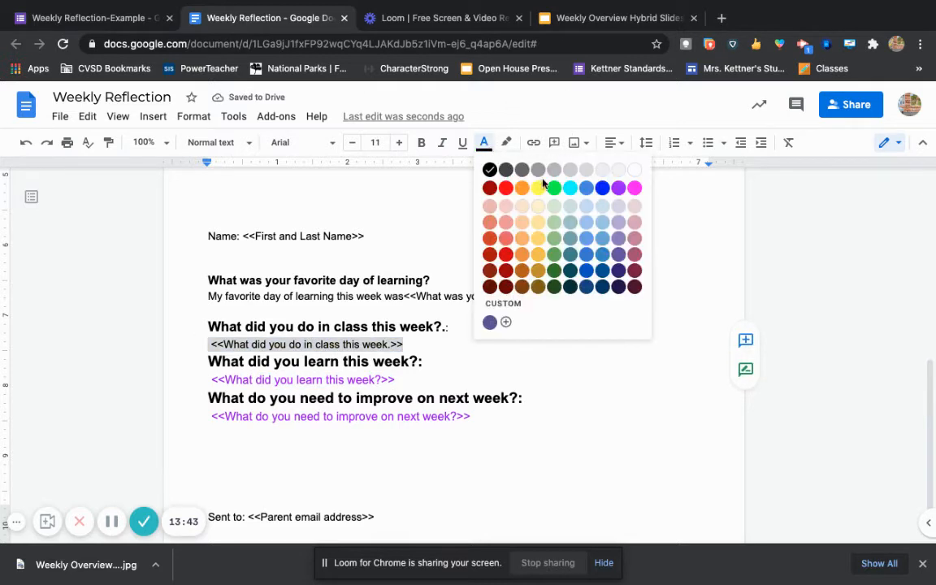
left_click(618, 188)
Color the whole "My favorite day of learning this week was" sentence purple, including its marker.
left_click(625, 298)
left_click_drag(619, 296, 207, 296)
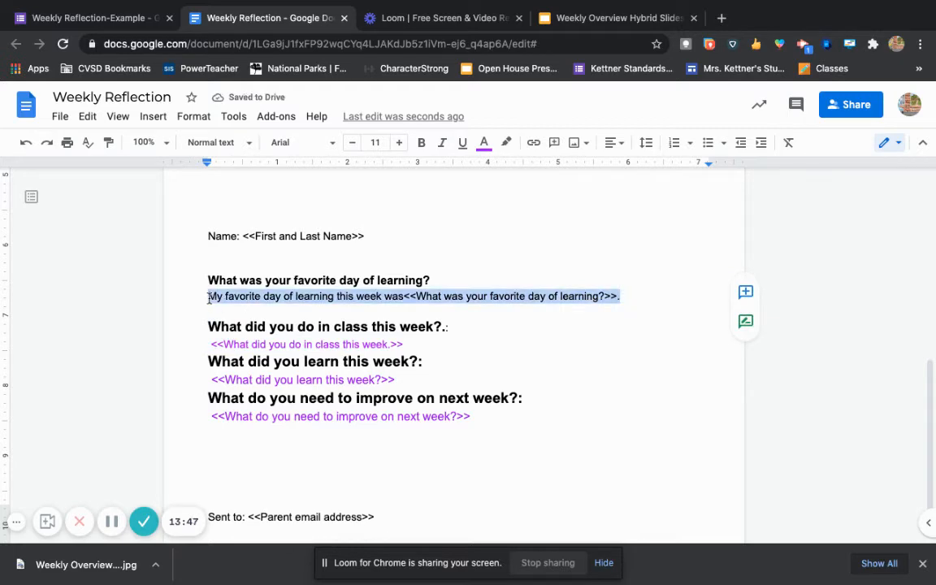
left_click(484, 144)
left_click(618, 186)
scroll(487, 273, "up", 3)
scroll(487, 274, "down", 2)
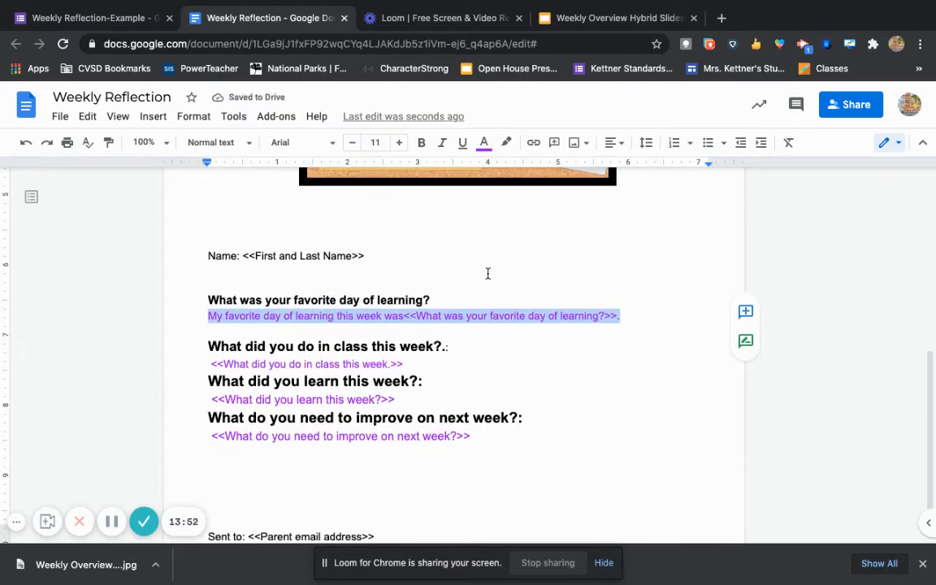
Add the greeting "Parents/Guardians," between the overview image and the Name line, followed by a blank line.
left_click(328, 221)
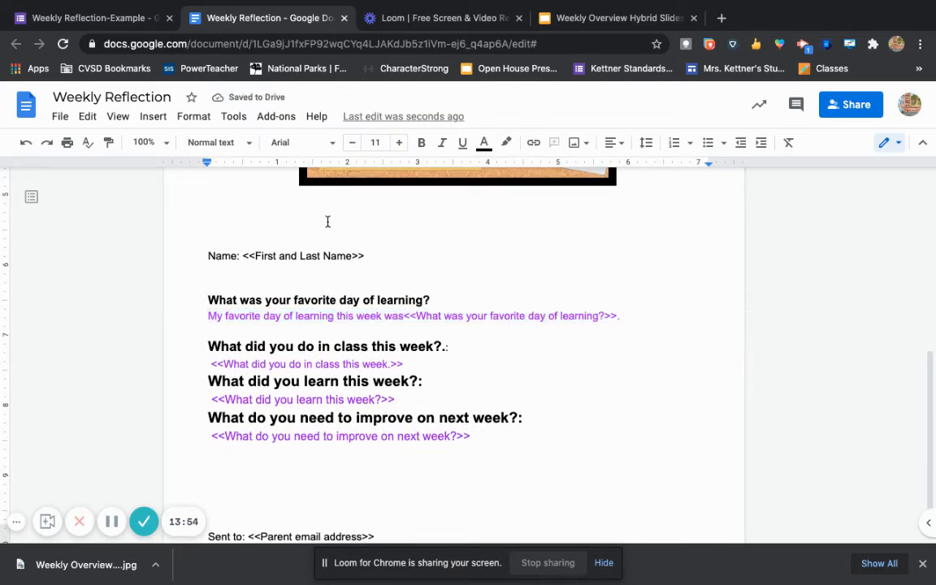
scroll(328, 221, "up", 3)
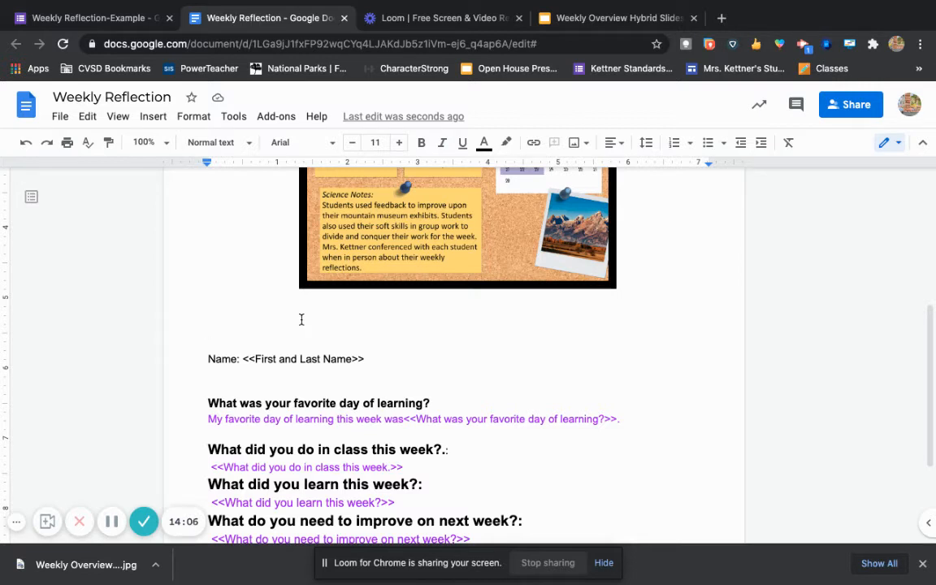
type("Paret")
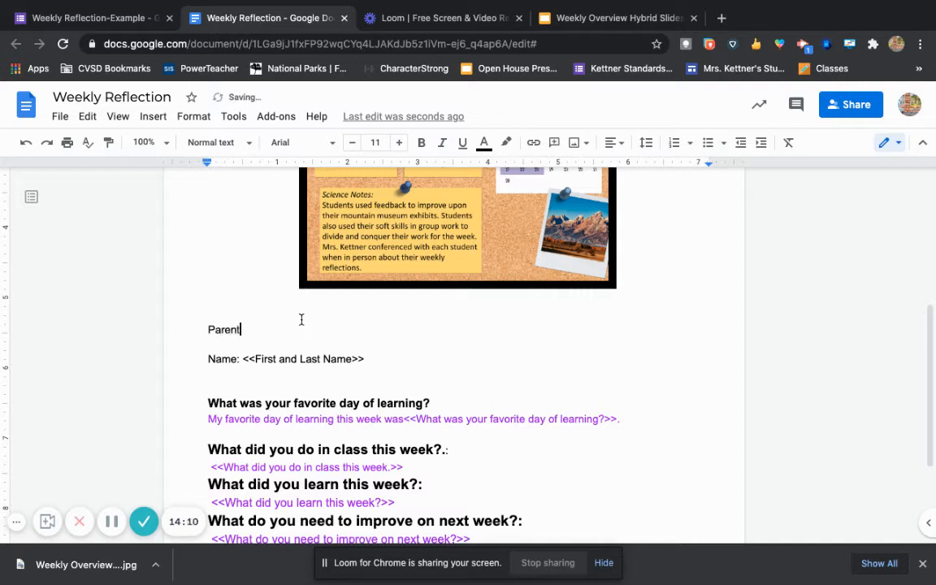
type("ts/Guardians,")
key("Return")
key("Return")
Write "Below is my weekly reflection of learning." under the greeting and start the following sentence with "If".
type("Belwo")
key("BackSpace")
key("BackSpace")
type("ow is my")
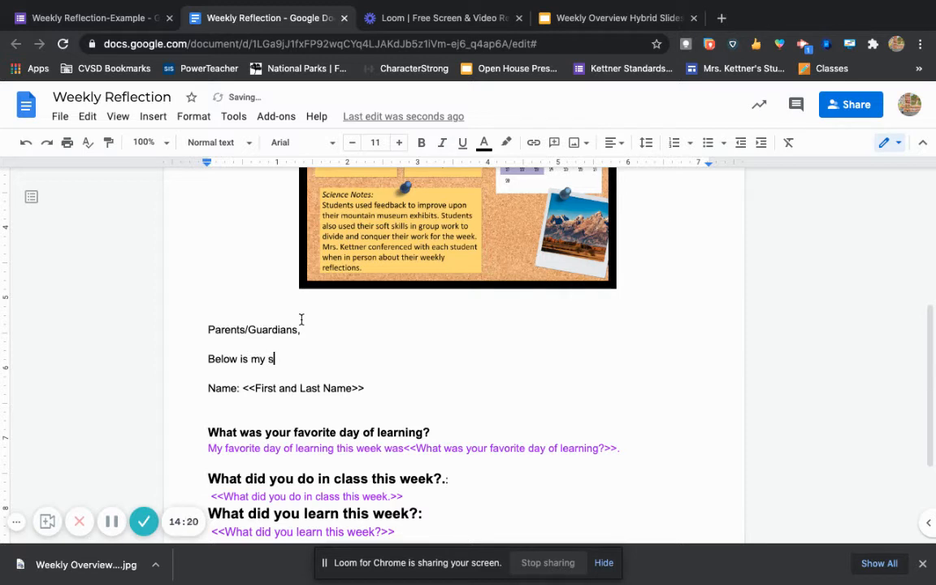
type(" weekly refl")
key("BackSpace")
type("flection.")
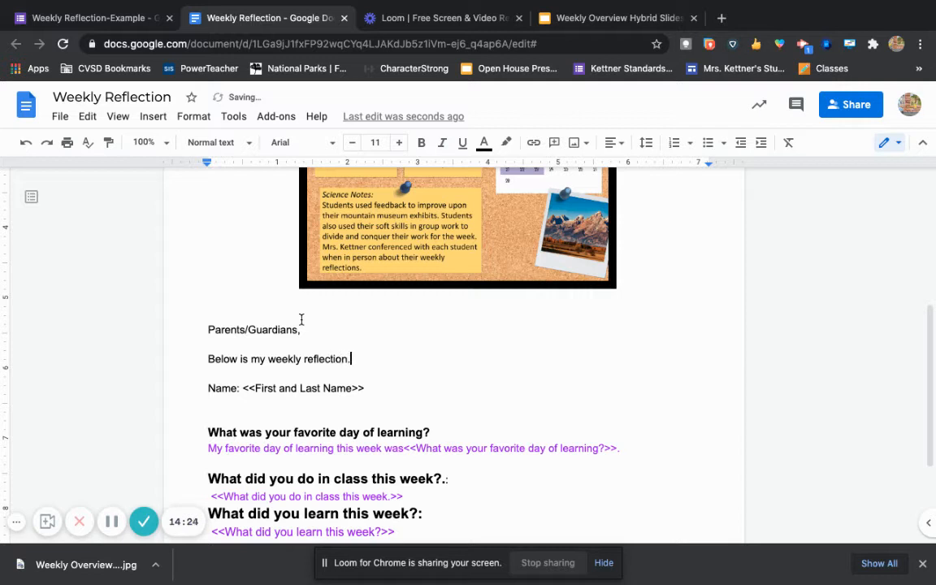
key("BackSpace")
type(" of learning.  If ")
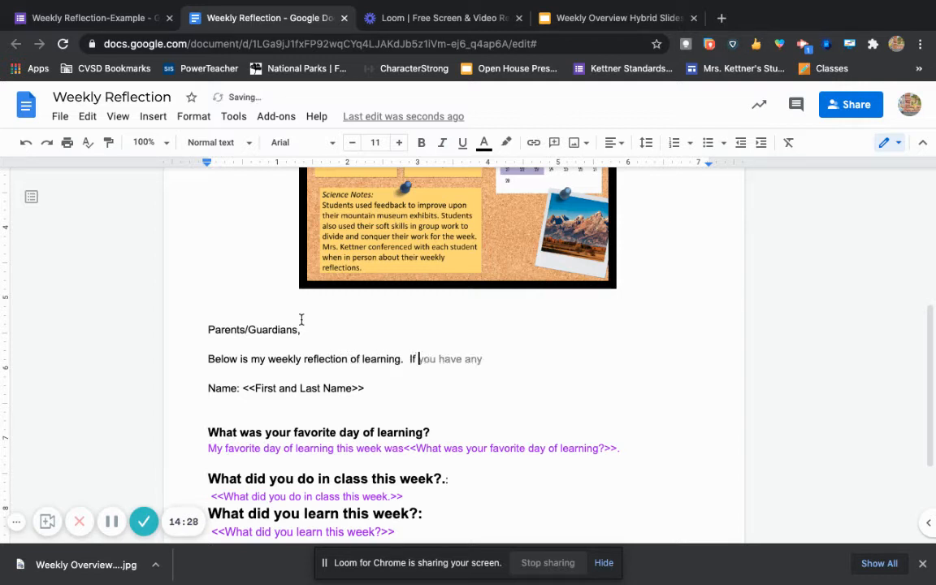
Continue the message so it reads "If you have any questions, ask me or email my teacher. My letter grade can be found in PowerSchool.".
type("youhave any quest")
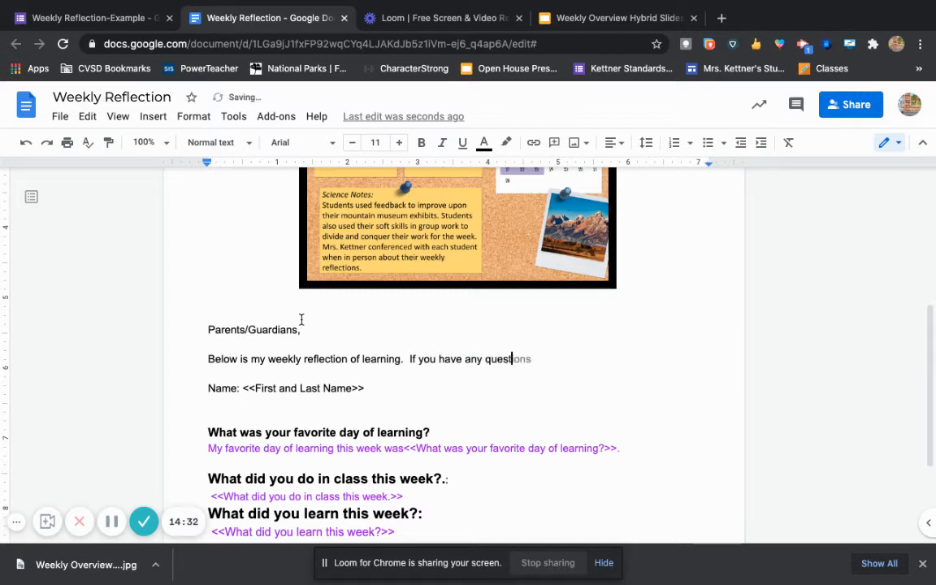
type("ions, ask me or email ")
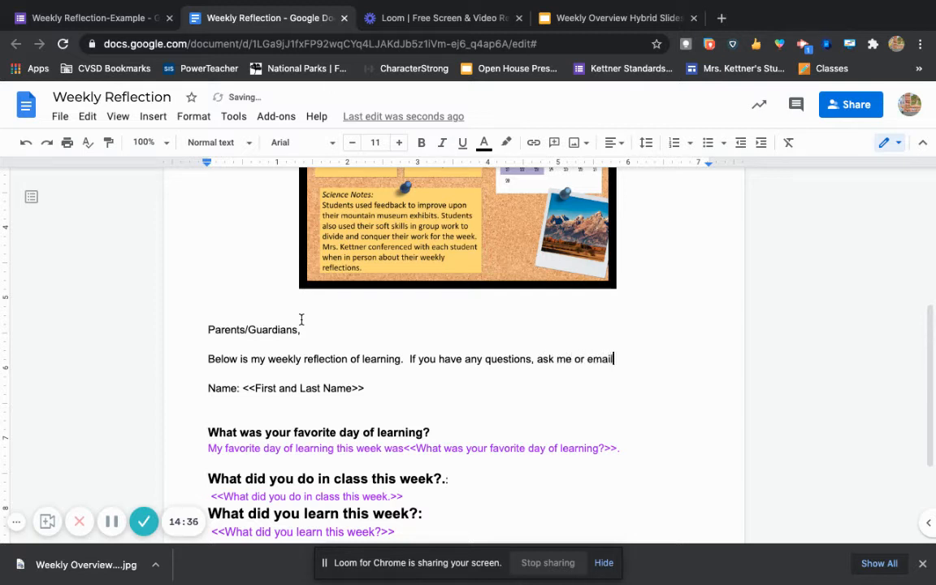
type("y")
key("BackSpace")
type("my teacher.  My lett")
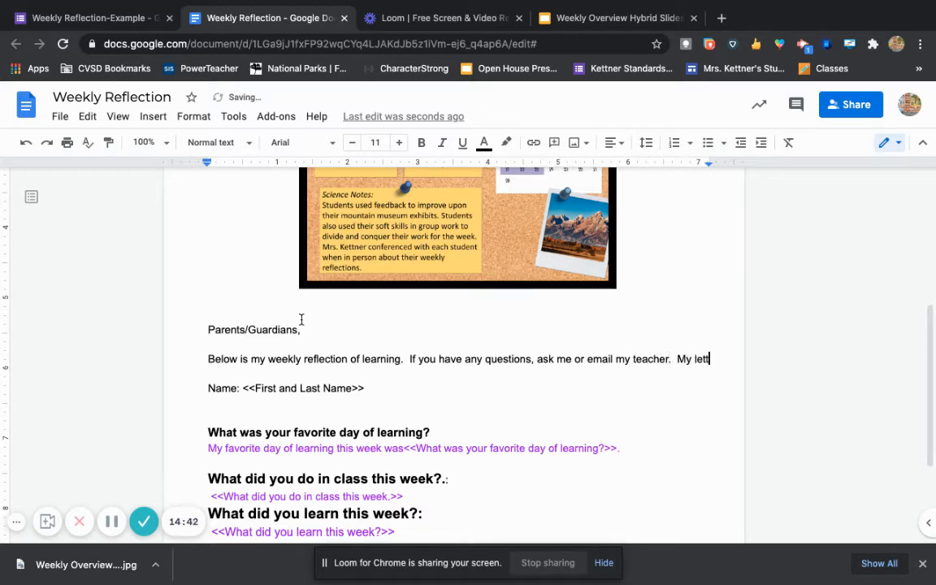
type("er grade can ")
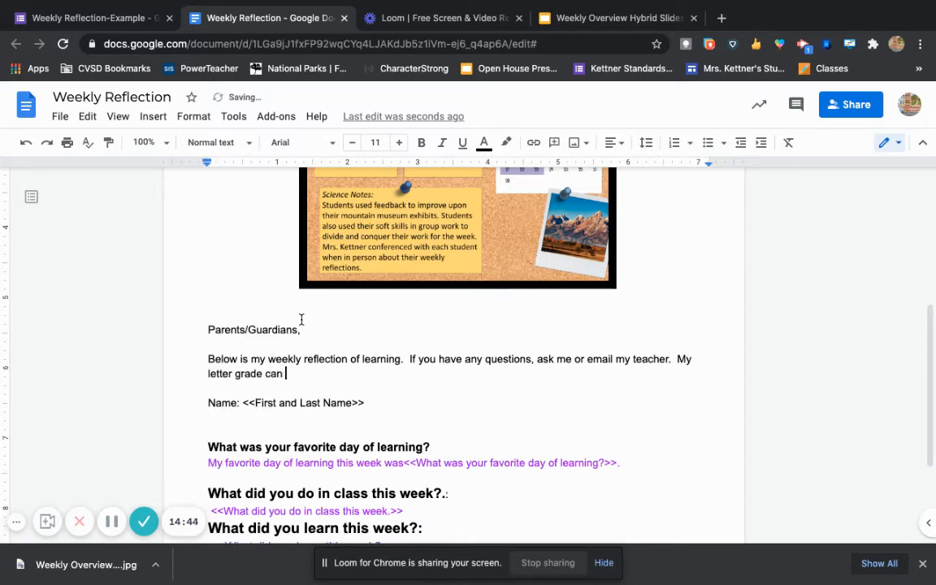
type("be found in ")
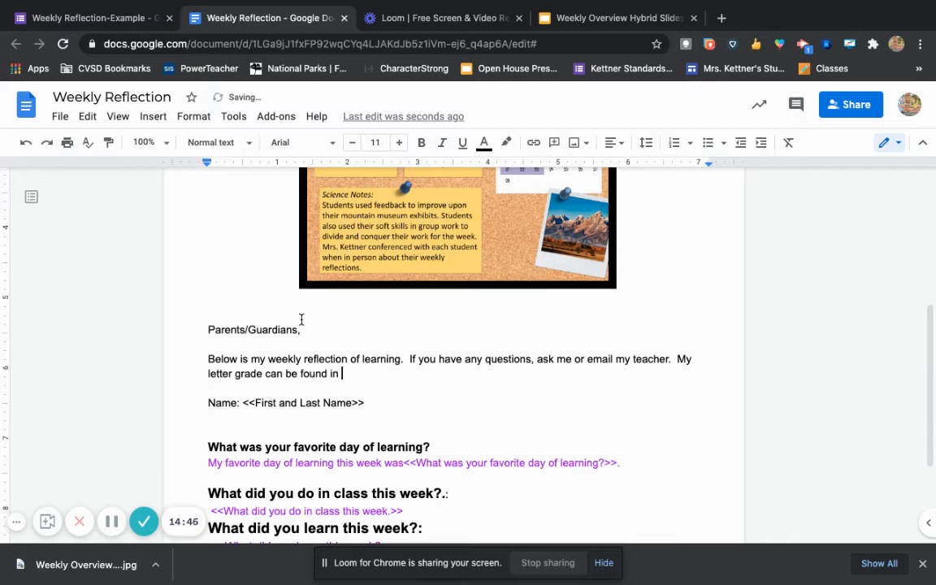
type("PowerSchoo")
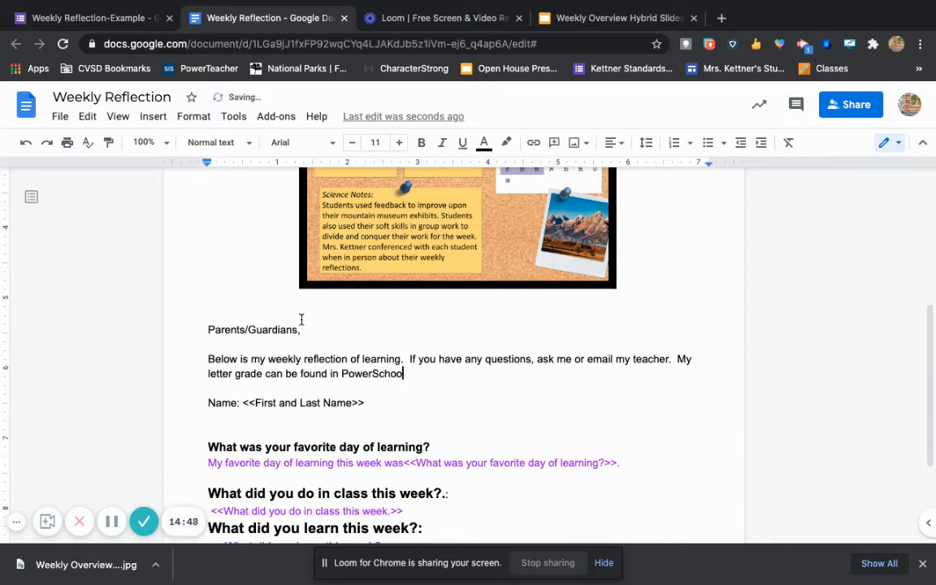
type("l.")
Add blank space below the <<What do you need to improve on next week?>> marker.
scroll(470, 357, "down", 2)
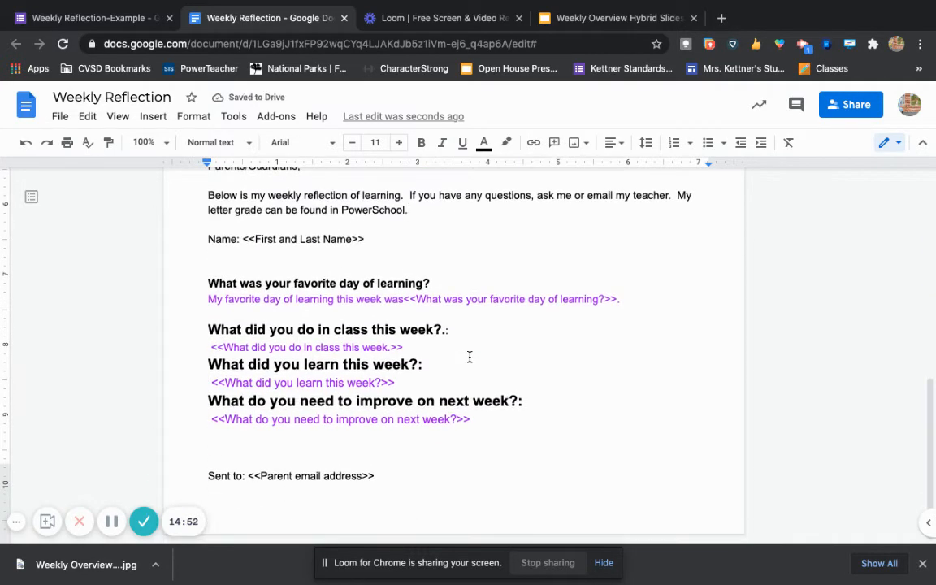
left_click(575, 421)
key("Return")
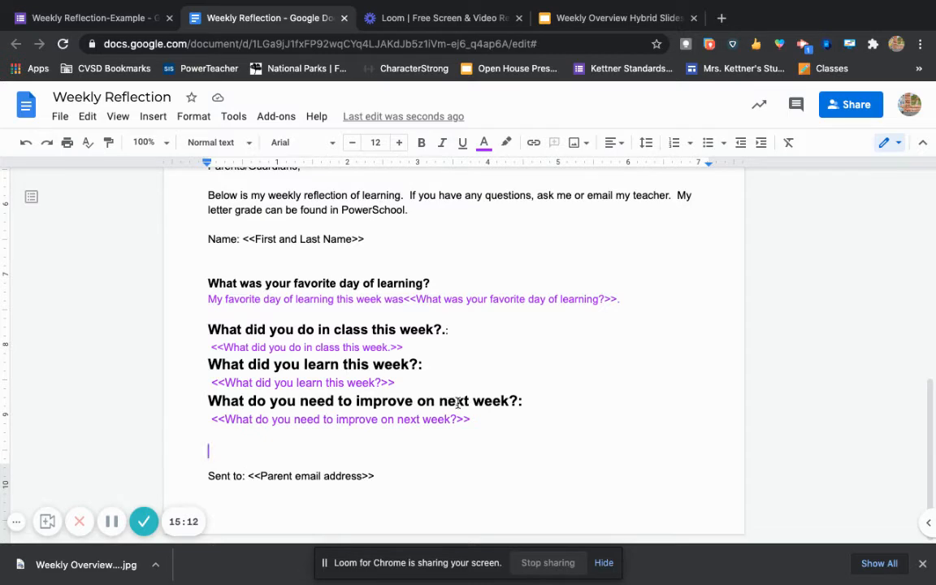
Change the font of the body text, from the last answer marker up past the parent greeting, to Chelsea Market.
scroll(463, 435, "up", 1)
scroll(459, 447, "up", 1)
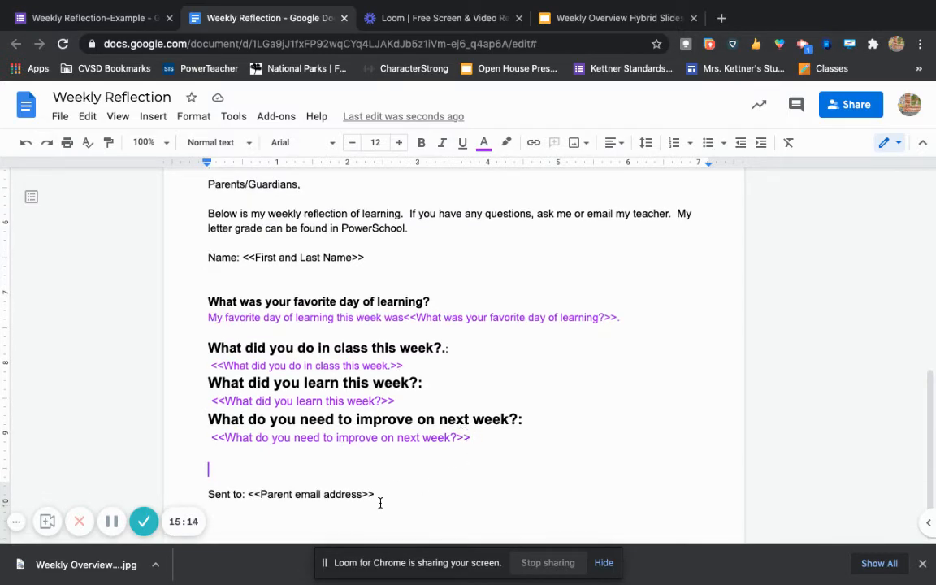
left_click_drag(379, 503, 323, 160)
left_click(329, 145)
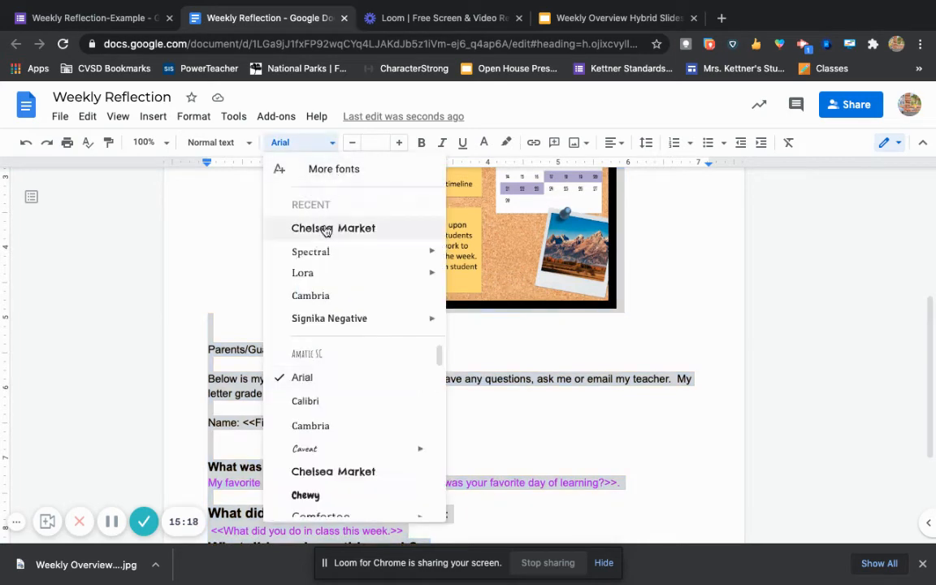
left_click(349, 228)
scroll(527, 391, "down", 2)
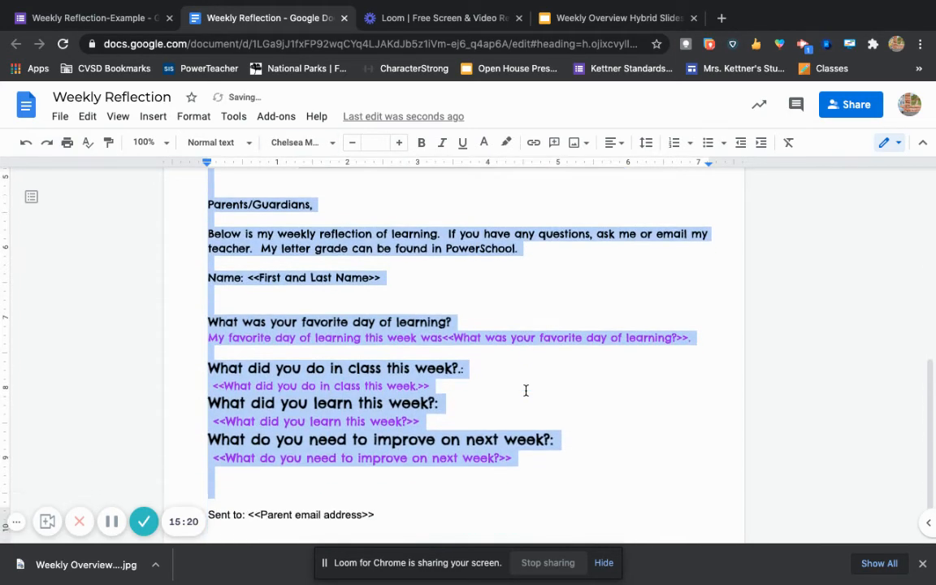
Copy the <<First and Last Name>> marker from the Name line below the parent message.
left_click(550, 398)
scroll(549, 394, "up", 6)
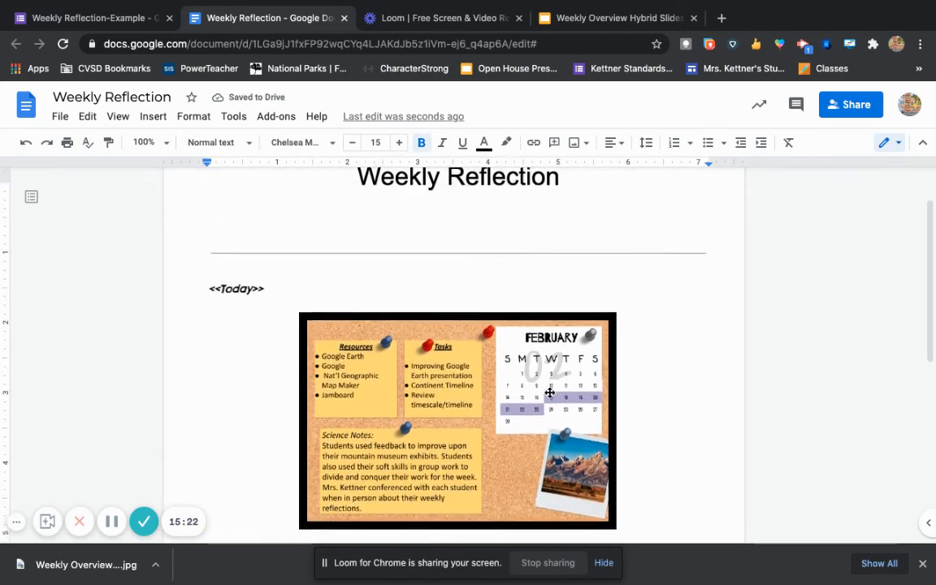
scroll(549, 393, "up", 1)
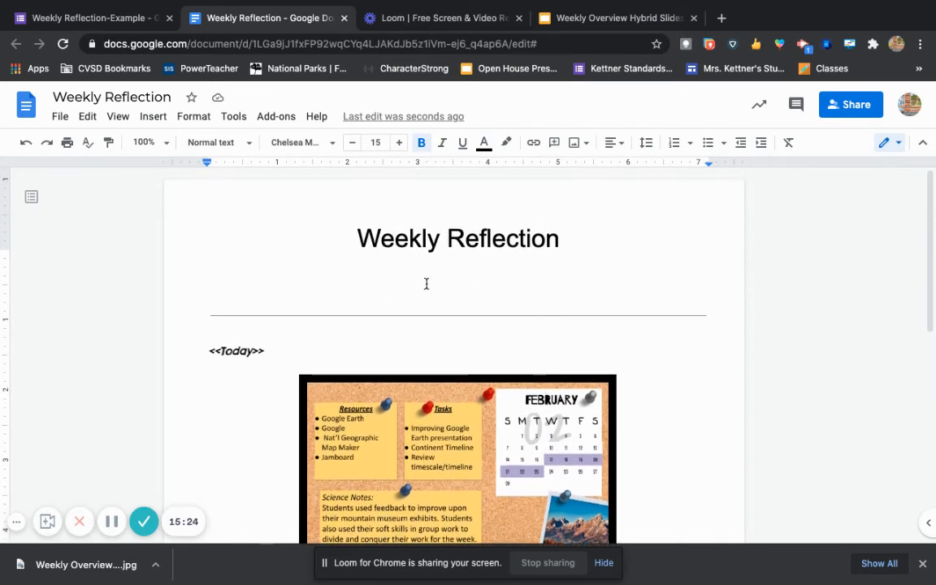
left_click(347, 290)
key("super+shift+l")
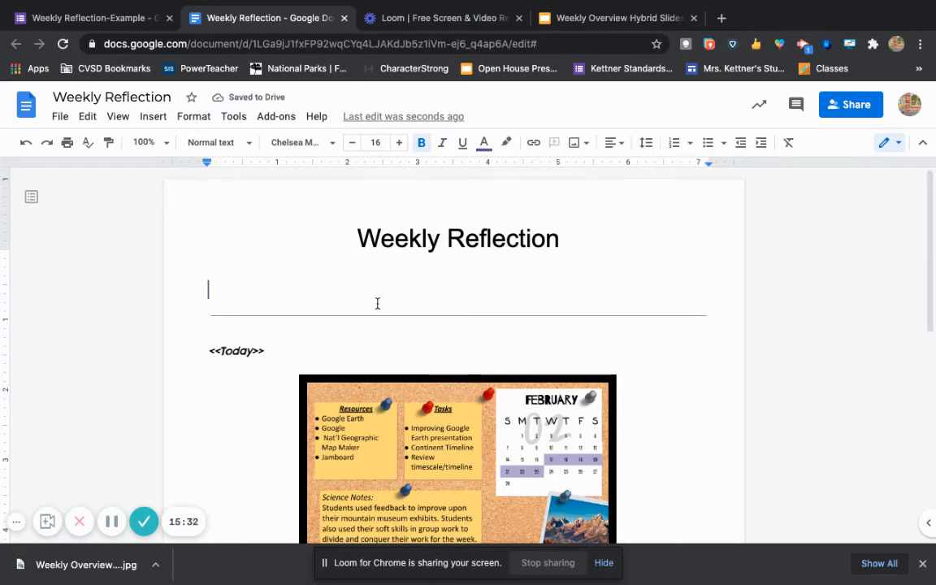
scroll(377, 303, "down", 1)
scroll(377, 300, "down", 10)
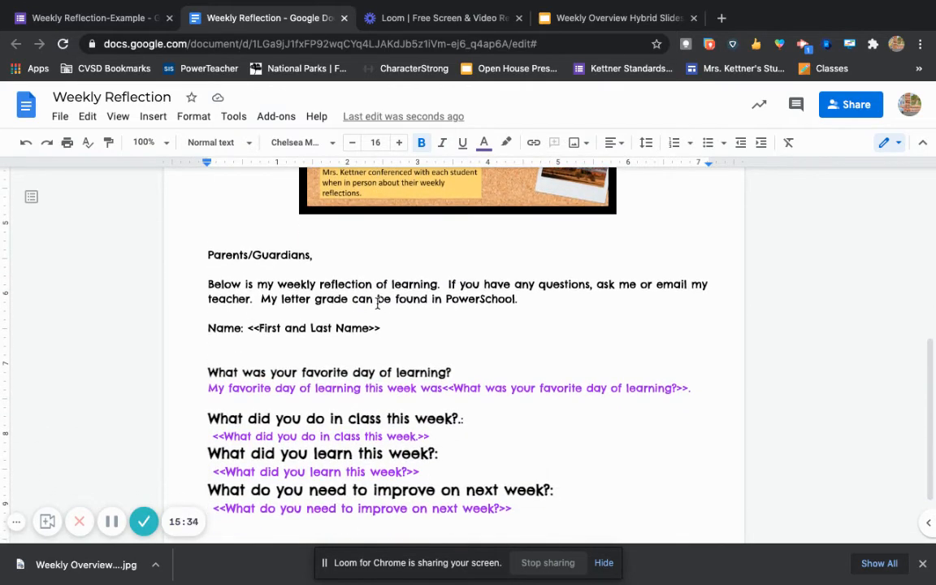
left_click_drag(381, 278, 252, 278)
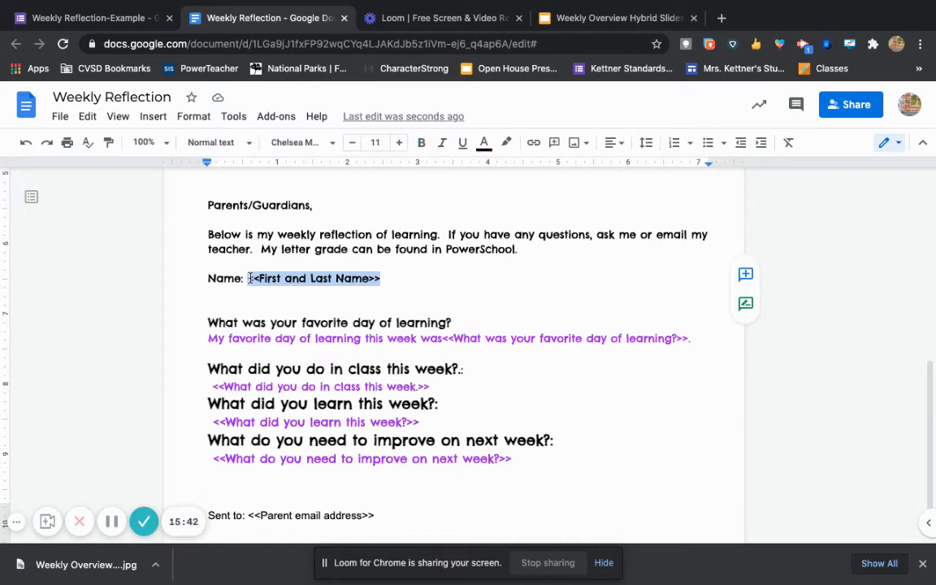
Paste the <<First and Last Name>> marker on the blank line under the Weekly Reflection title and center it.
scroll(250, 277, "up", 10)
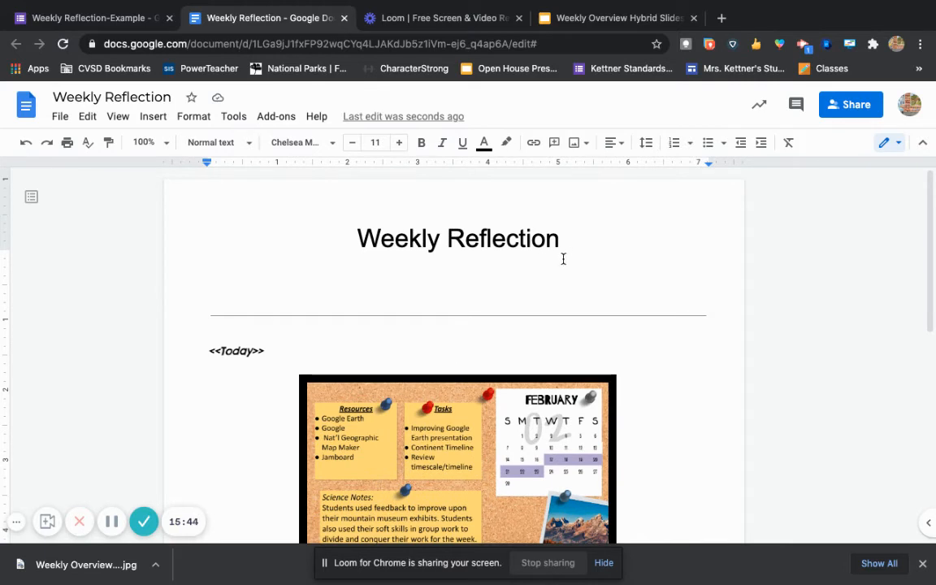
left_click(567, 254)
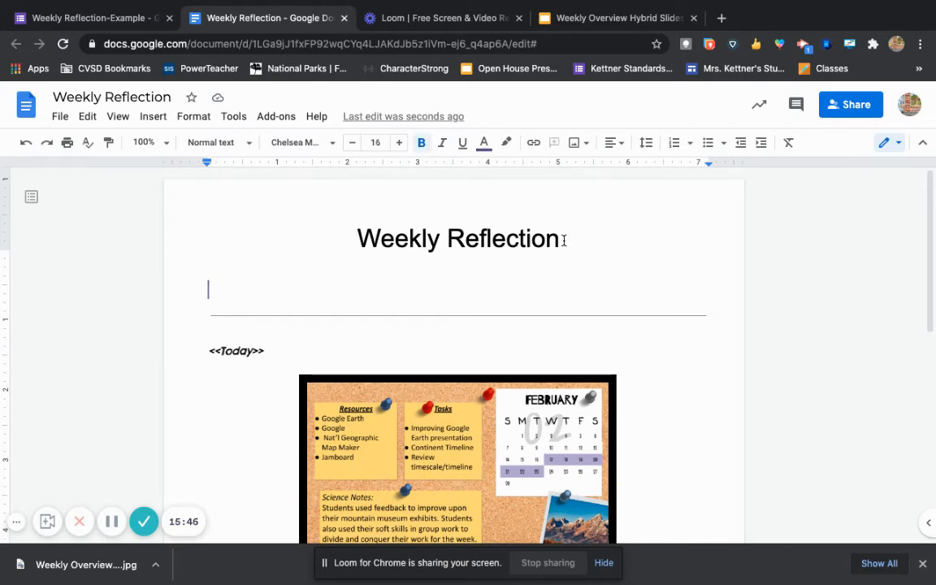
type("V")
key("BackSpace")
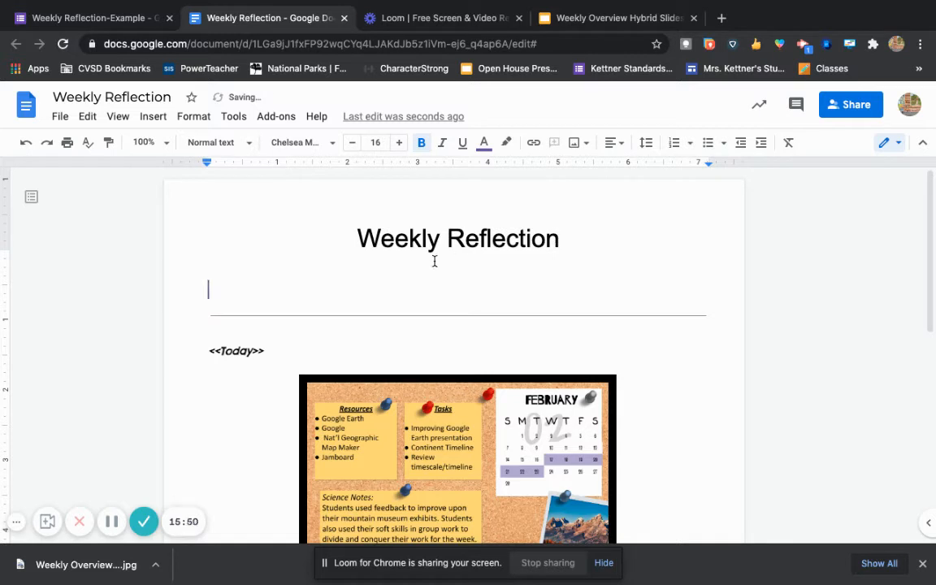
type("<<First and Last Name>>")
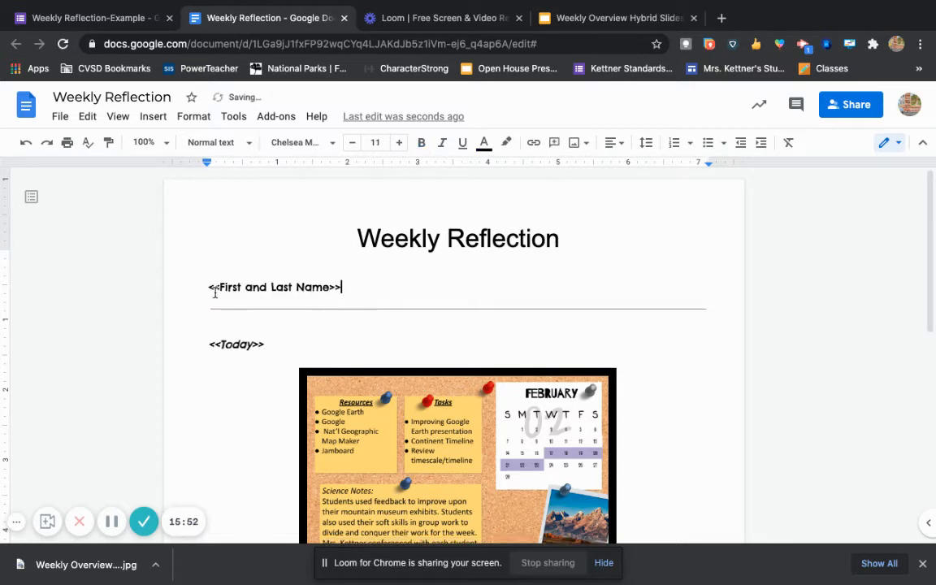
left_click(615, 143)
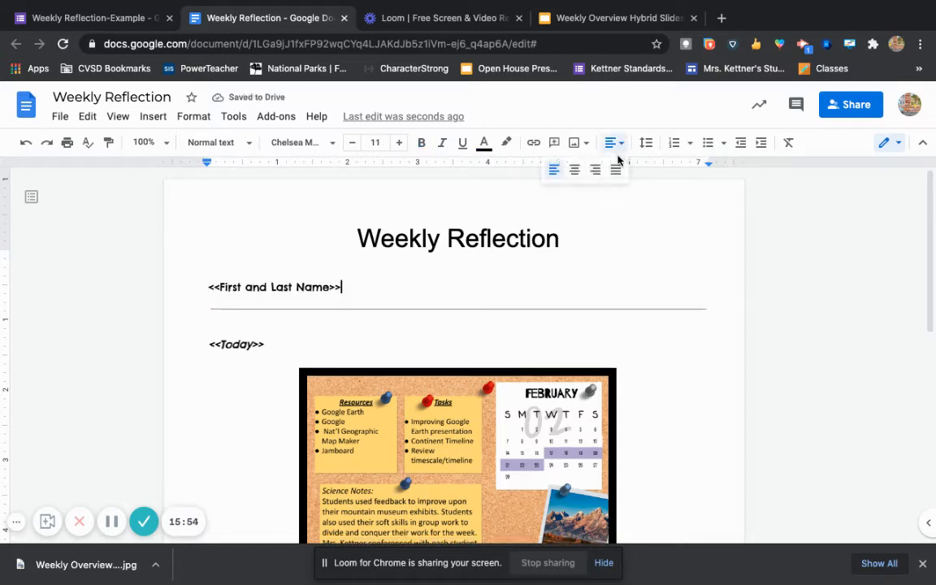
left_click(575, 172)
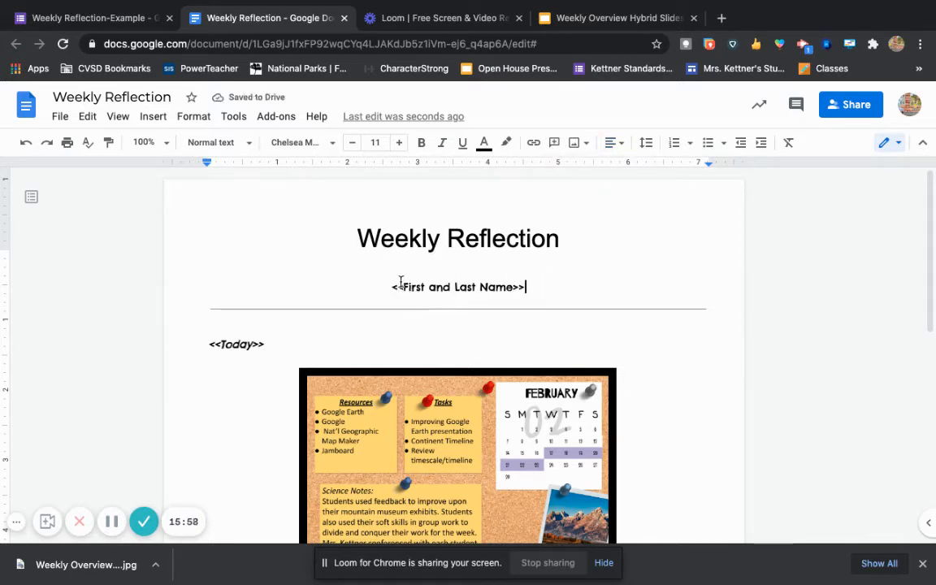
Delete the "Name: <<First and Last Name>>" line and its leftover blank line below the parent message.
scroll(550, 309, "down", 5)
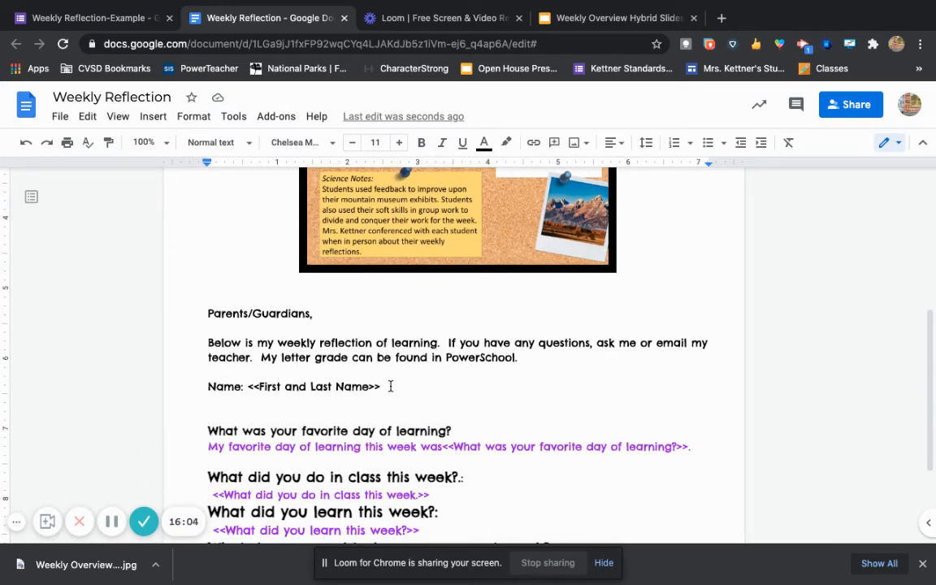
left_click_drag(380, 387, 202, 383)
key("BackSpace")
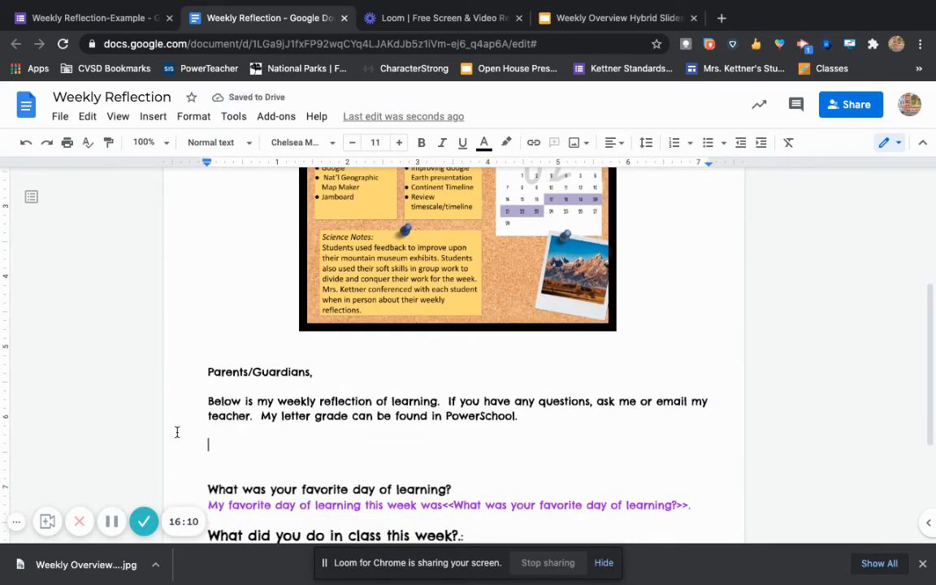
key("BackSpace")
Set the page color of the whole document to light gray in the page setup.
scroll(177, 471, "down", 1)
scroll(190, 450, "down", 2)
scroll(190, 450, "up", 6)
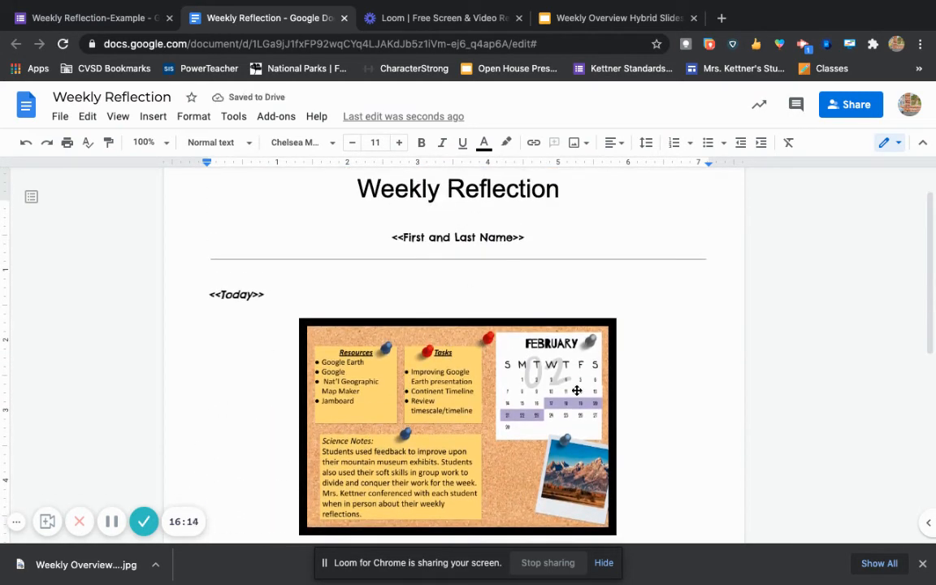
left_click(60, 116)
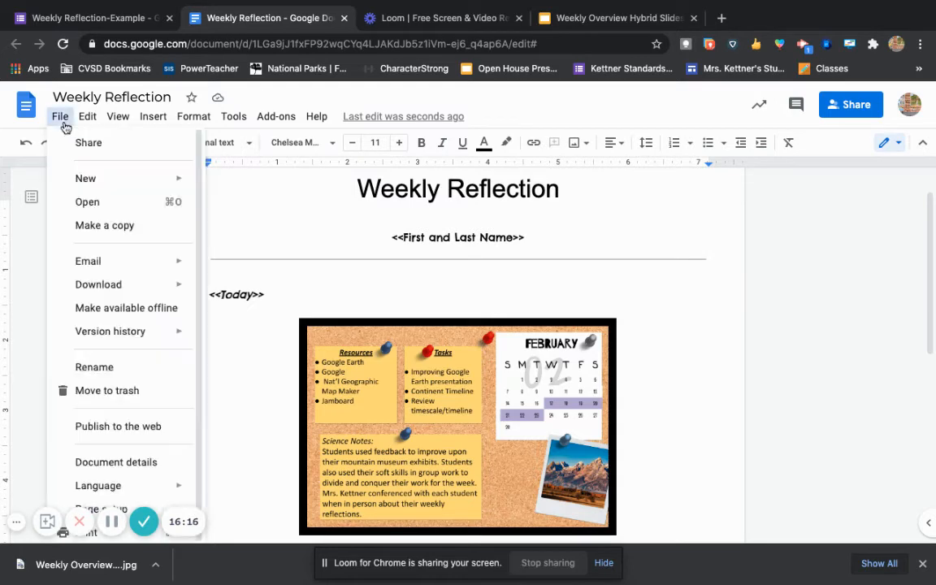
left_click(100, 507)
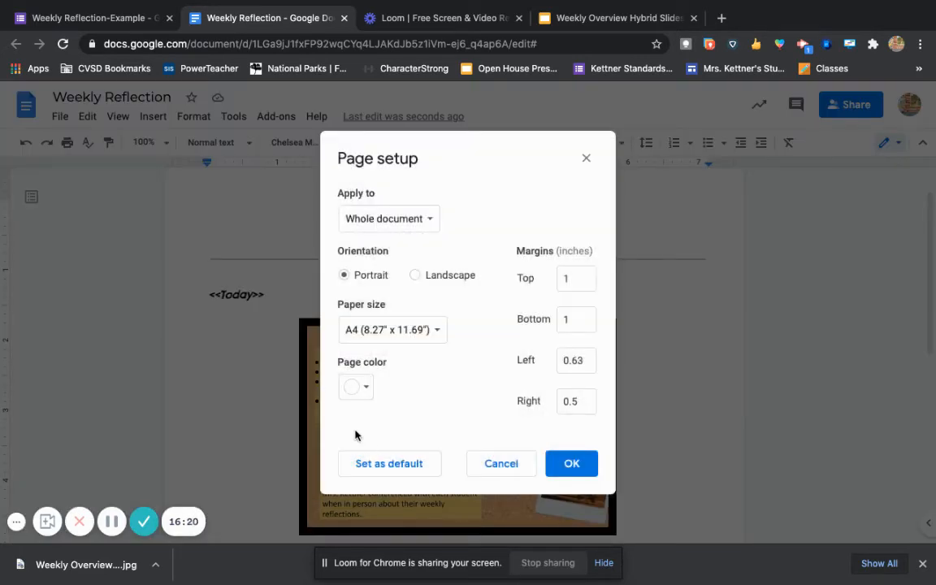
left_click(367, 391)
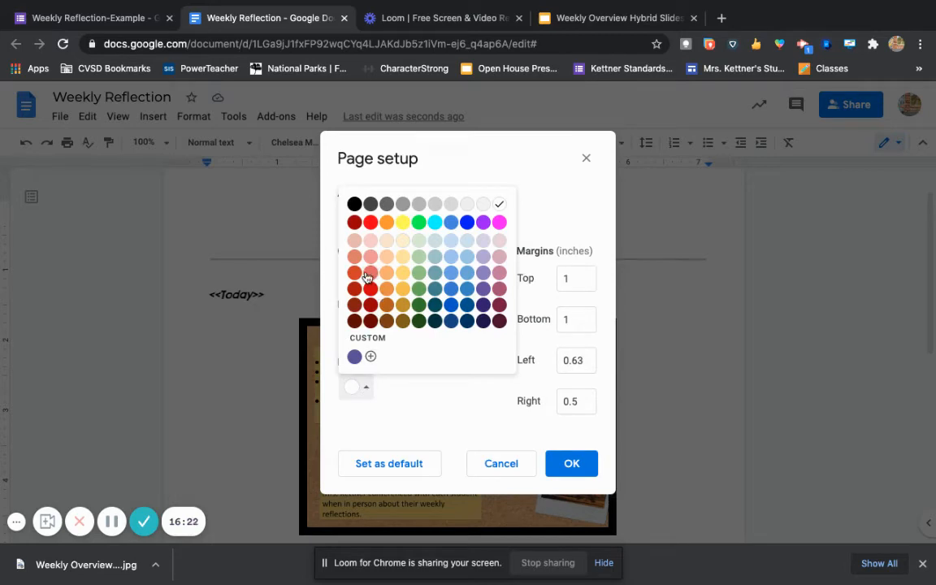
left_click(469, 205)
left_click(568, 464)
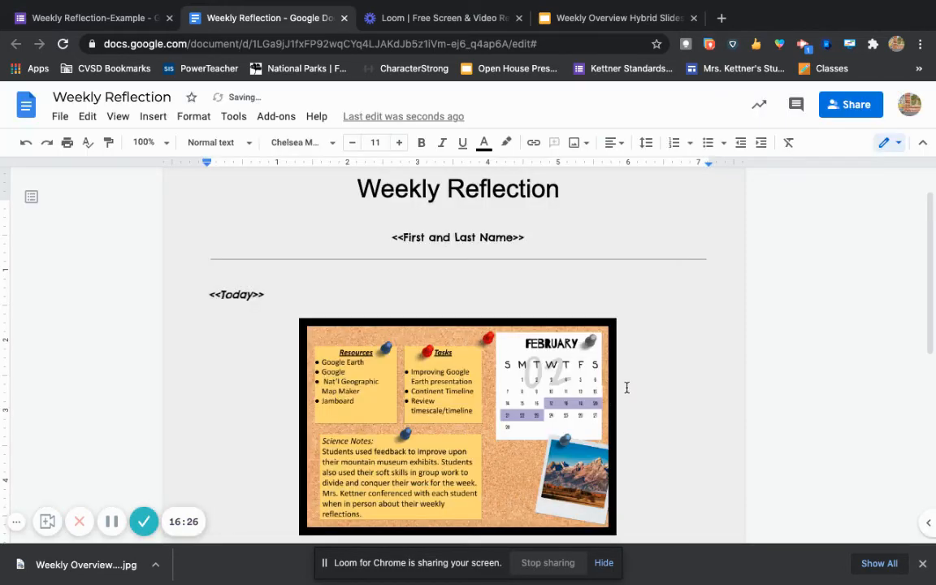
Review the template's questions and answer markers, highlighting the lead-in "My favorite day of learning this week was".
scroll(627, 388, "down", 5)
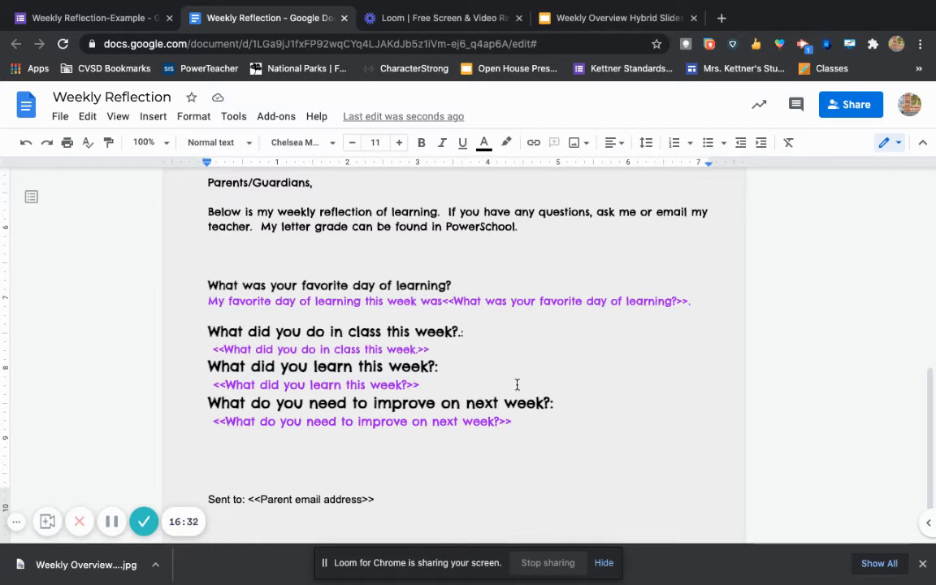
scroll(518, 382, "up", 1)
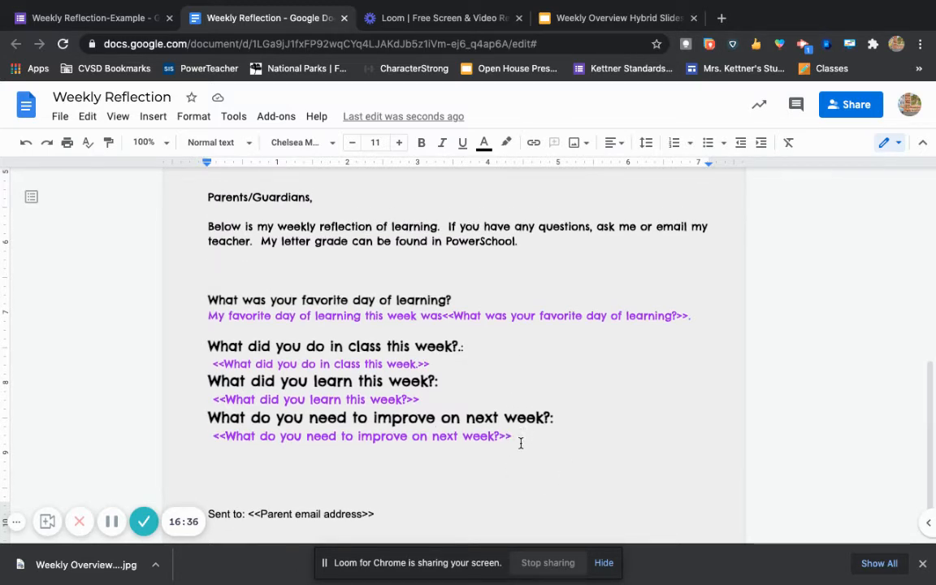
scroll(521, 443, "up", 1)
scroll(521, 443, "up", 1)
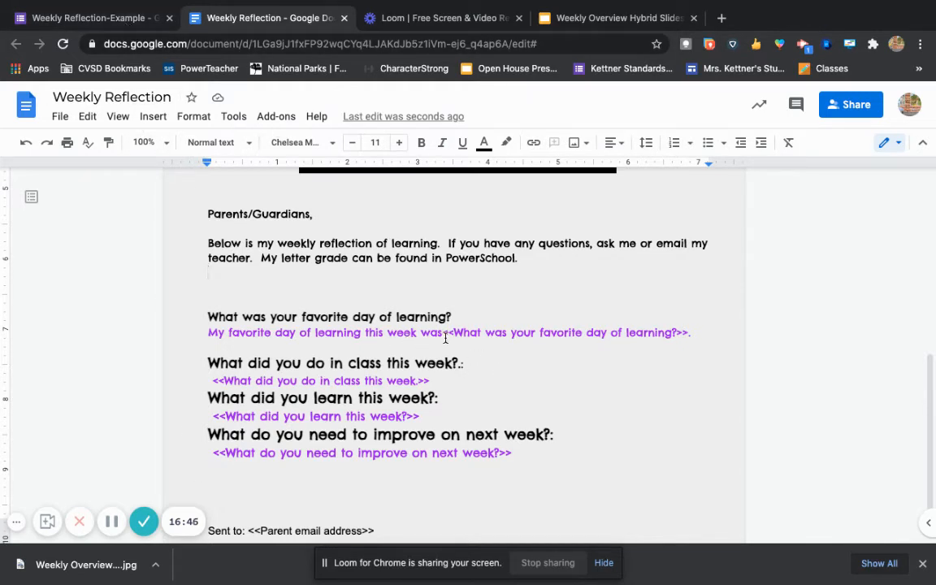
left_click_drag(368, 331, 204, 331)
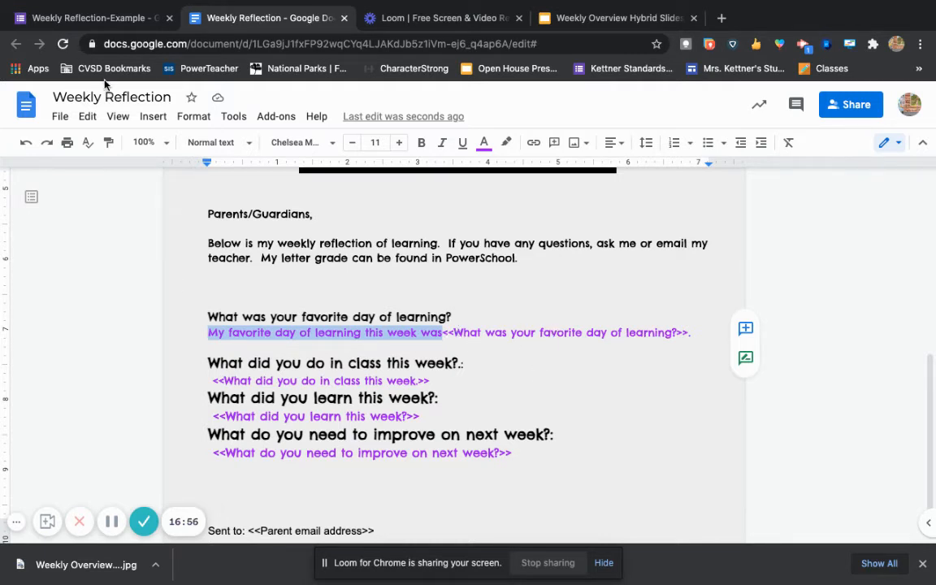
Switch to the Weekly Reflection-Example form, refresh the Form Publisher markers and choose MM/dd/yyyy as the Today marker's date format.
left_click(108, 19)
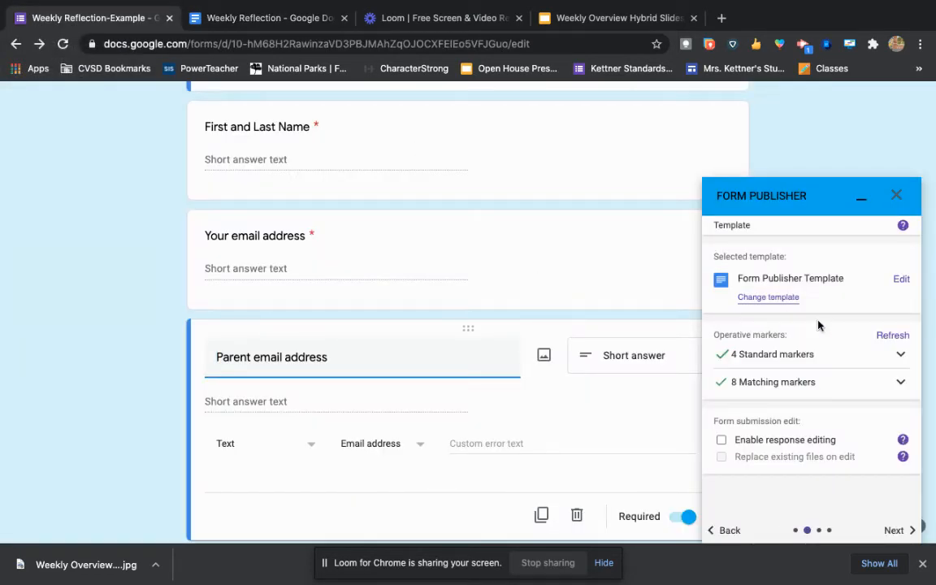
left_click(893, 335)
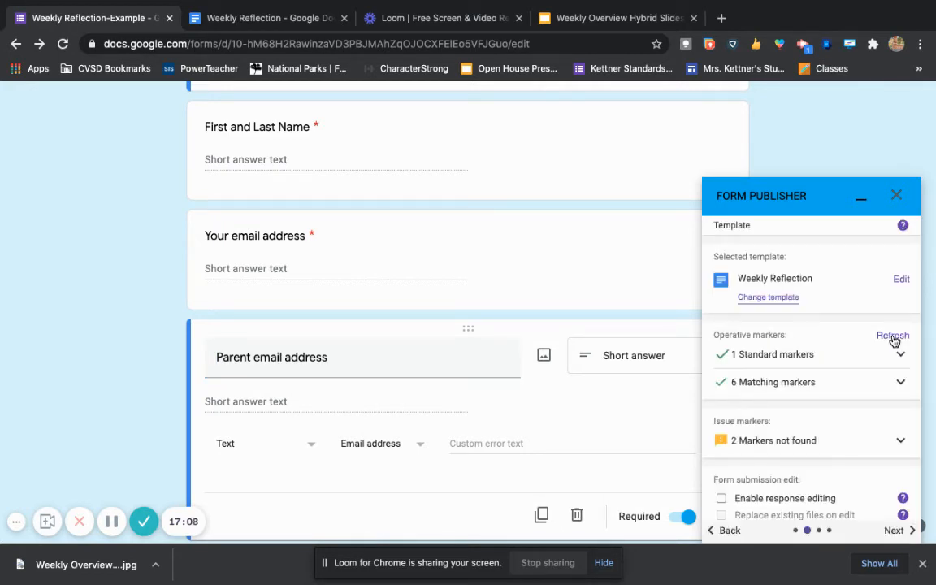
left_click(822, 360)
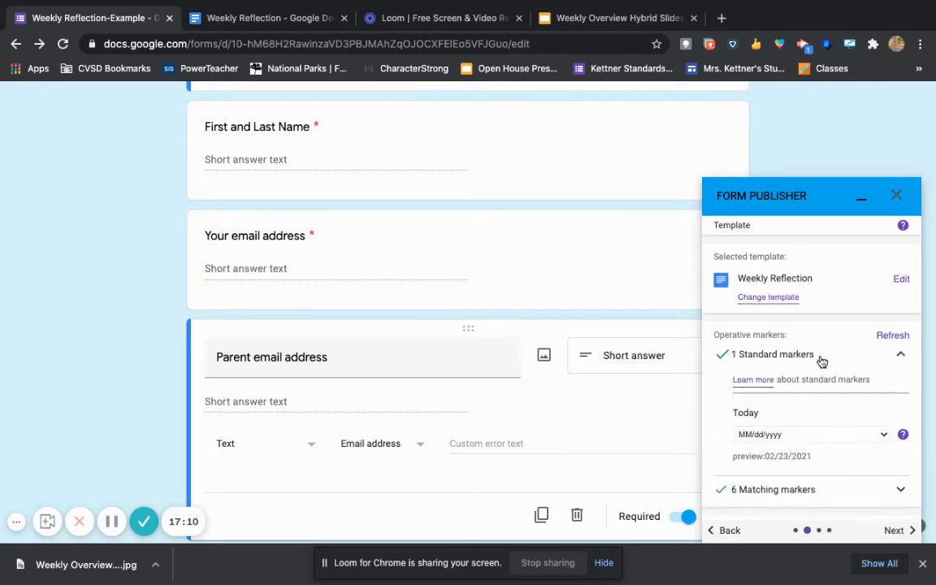
left_click(794, 439)
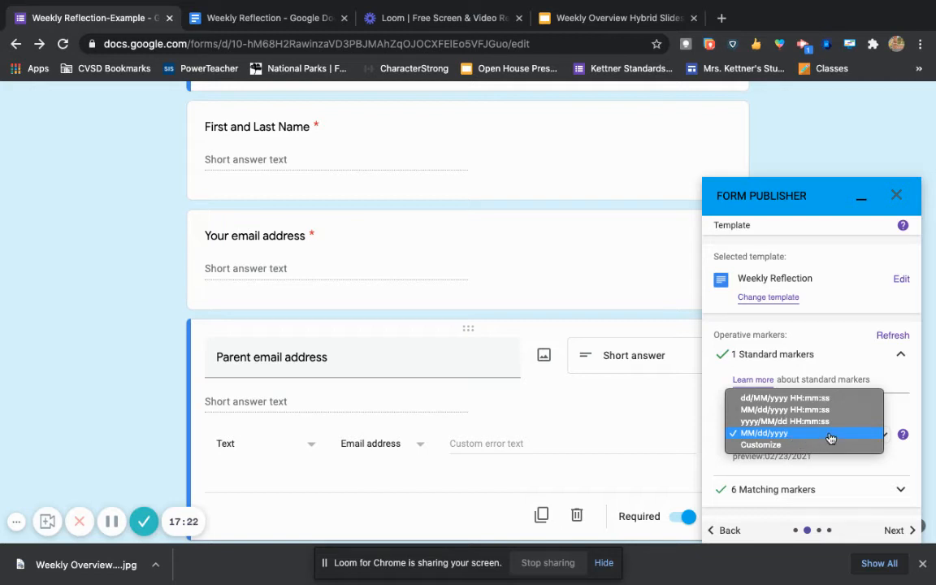
left_click(830, 437)
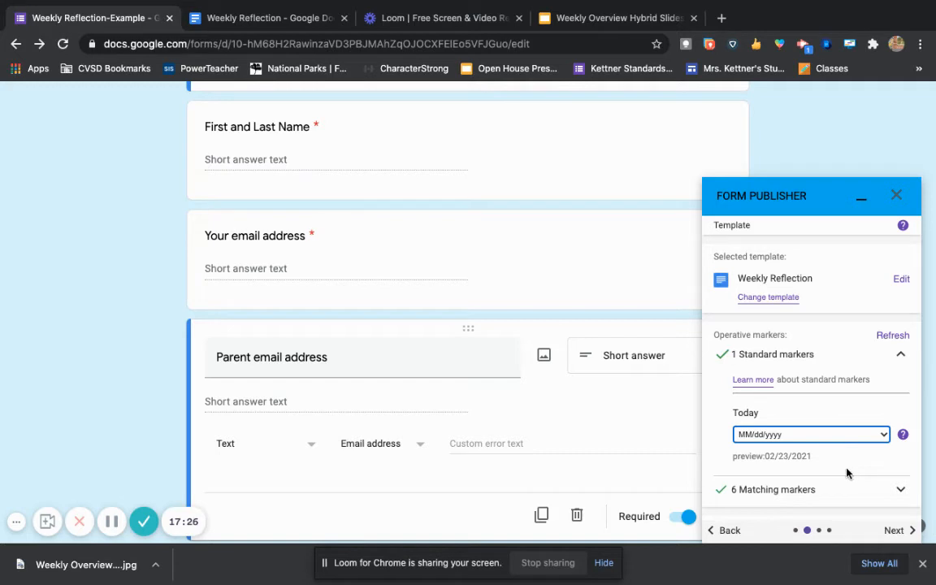
Expand the matching markers and examine which form questions the template covers.
scroll(846, 473, "down", 1)
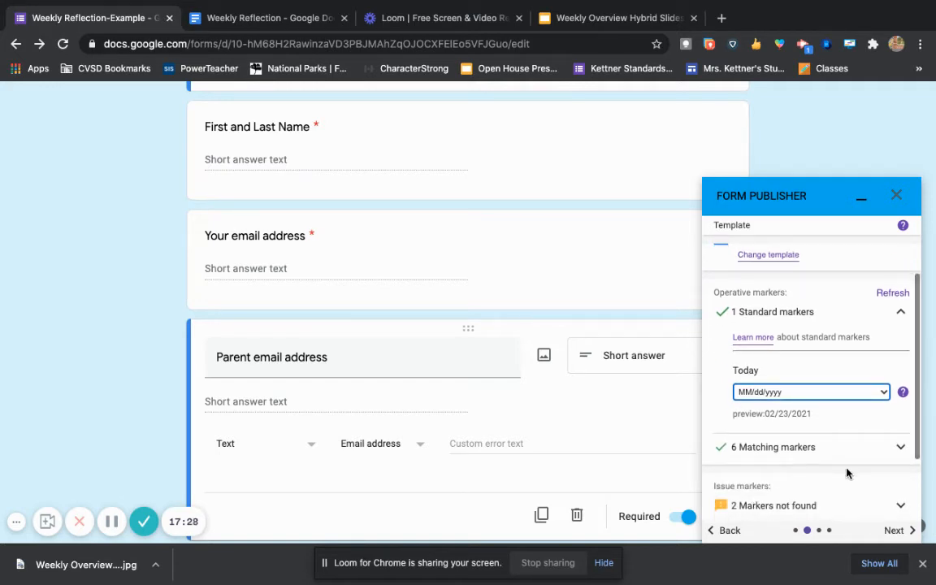
left_click(848, 456)
scroll(849, 459, "down", 3)
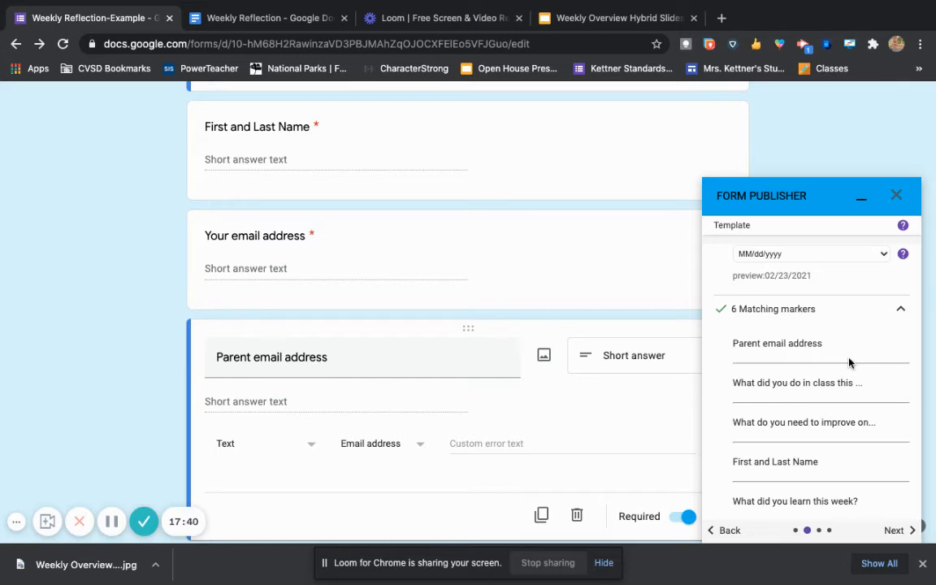
scroll(849, 362, "down", 1)
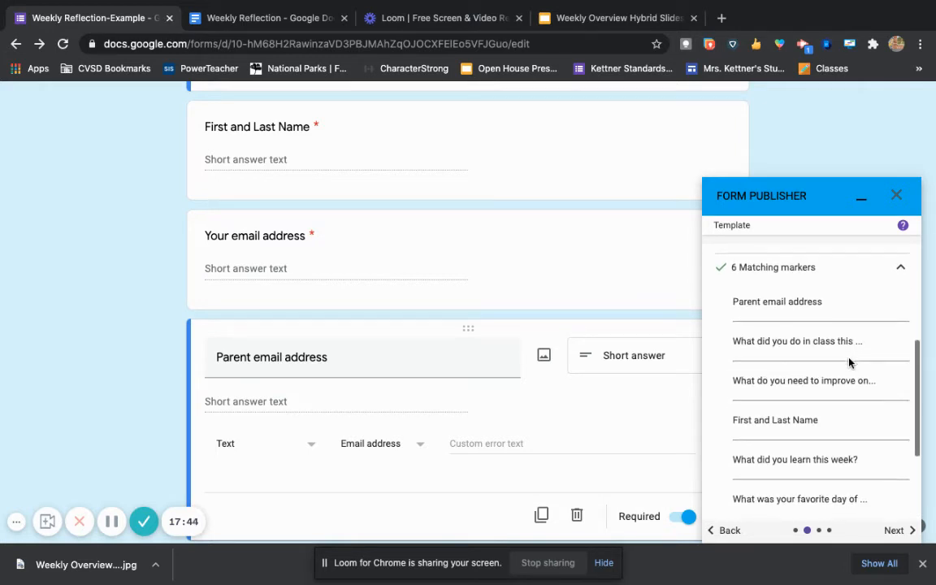
scroll(850, 362, "down", 1)
scroll(850, 363, "down", 2)
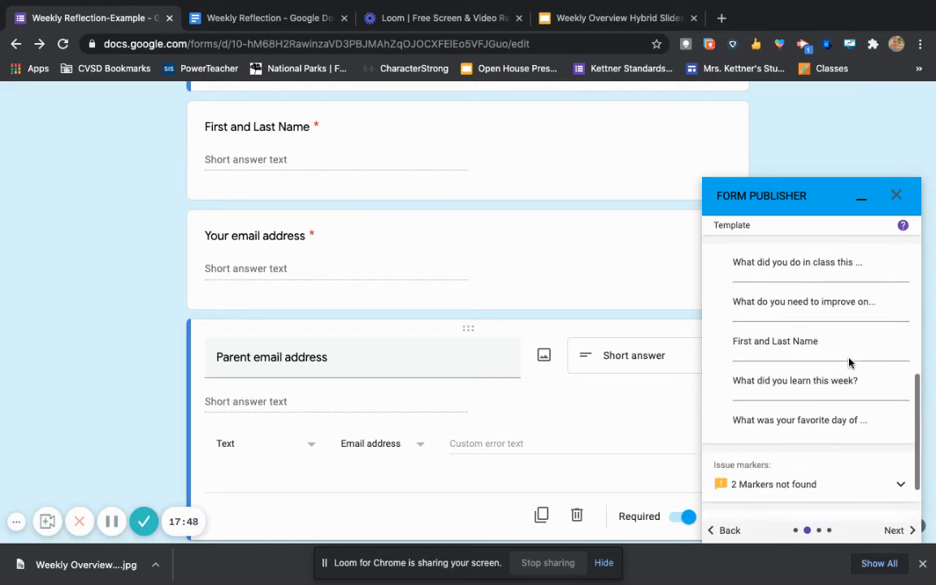
scroll(850, 363, "down", 1)
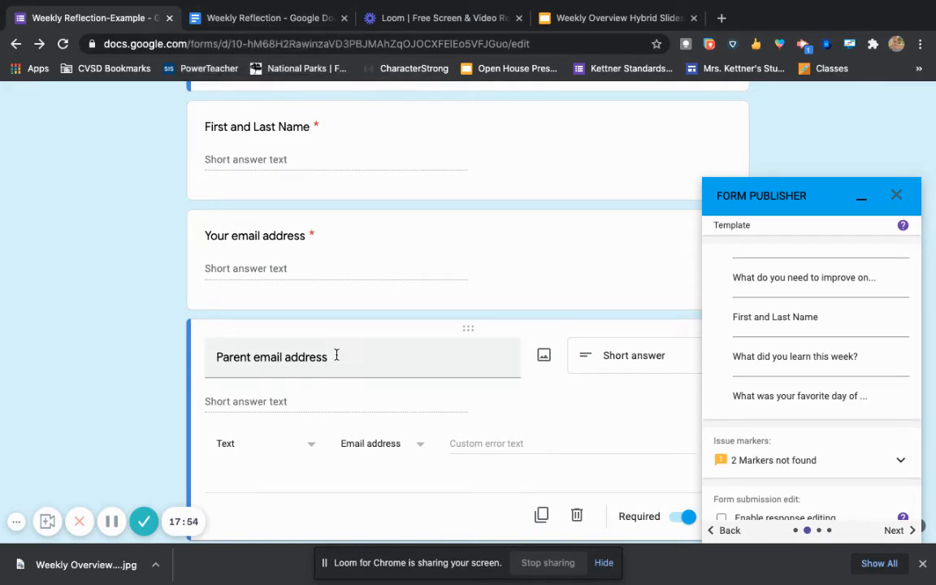
Check back on the template document, then expand the form's issue markers to see which questions lack a marker.
left_click(260, 19)
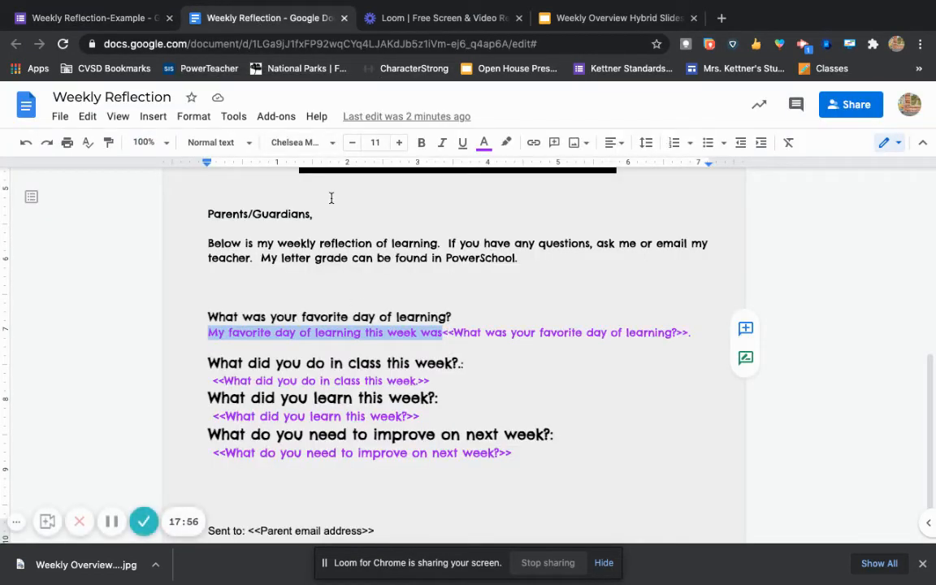
left_click(50, 18)
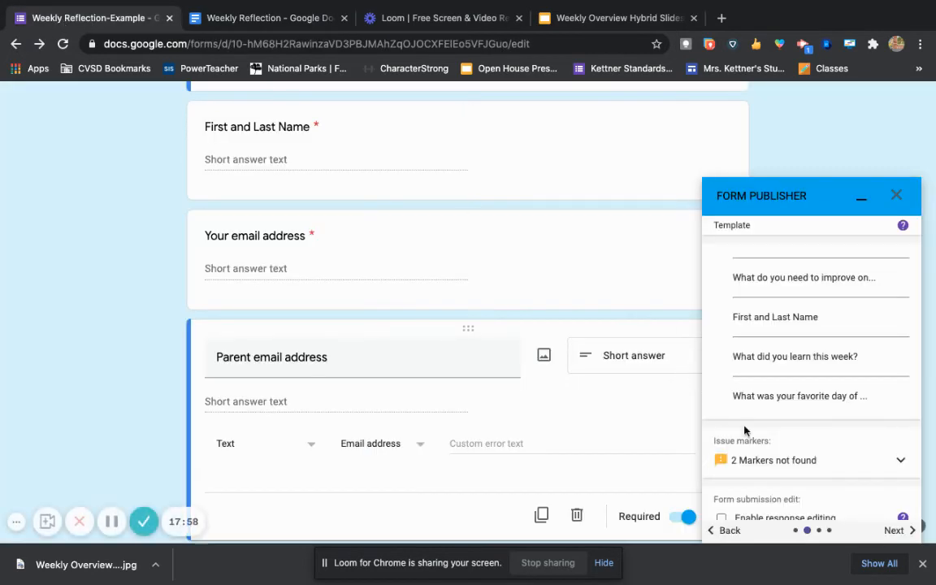
left_click(759, 456)
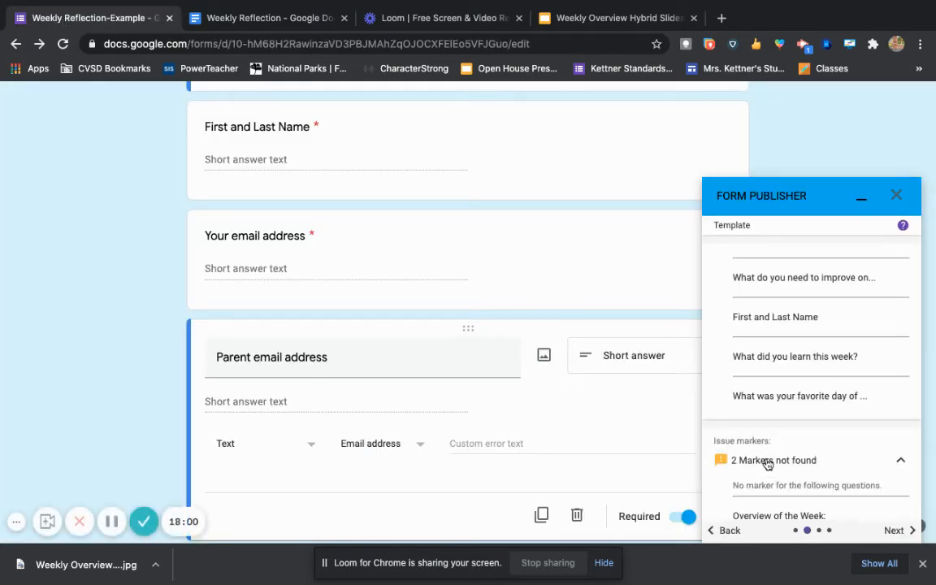
Check the questions listed without a marker against the Overview of the Week item in the form.
scroll(837, 411, "down", 2)
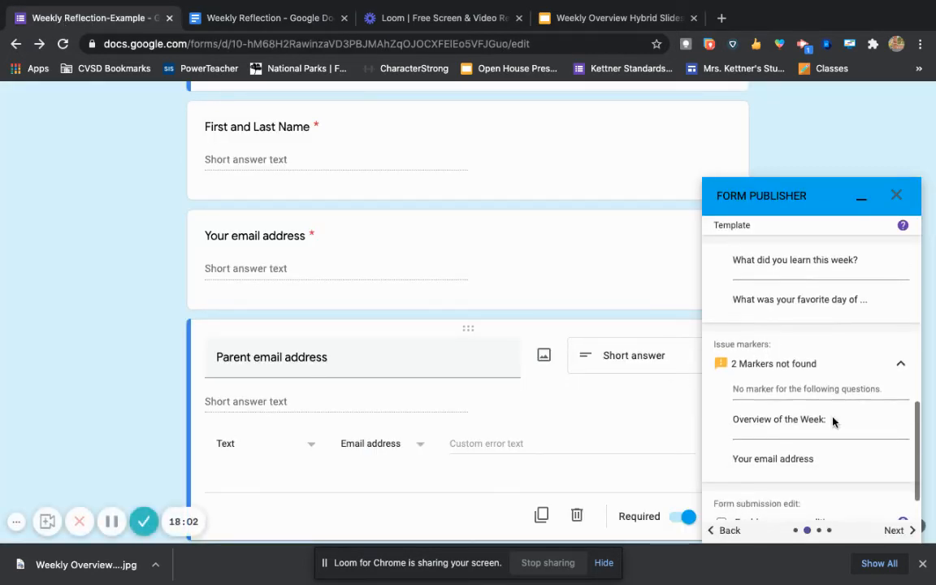
scroll(639, 455, "up", 5)
scroll(640, 458, "up", 1)
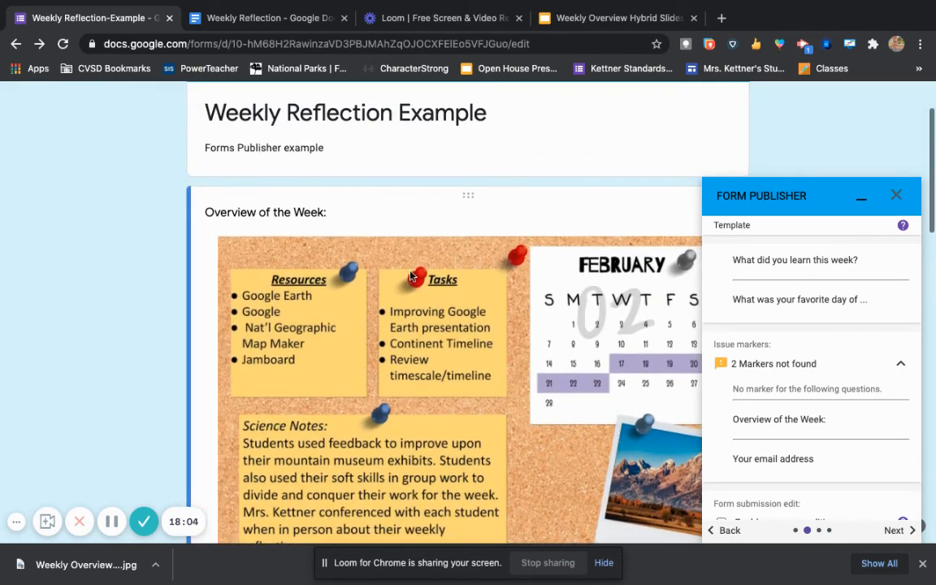
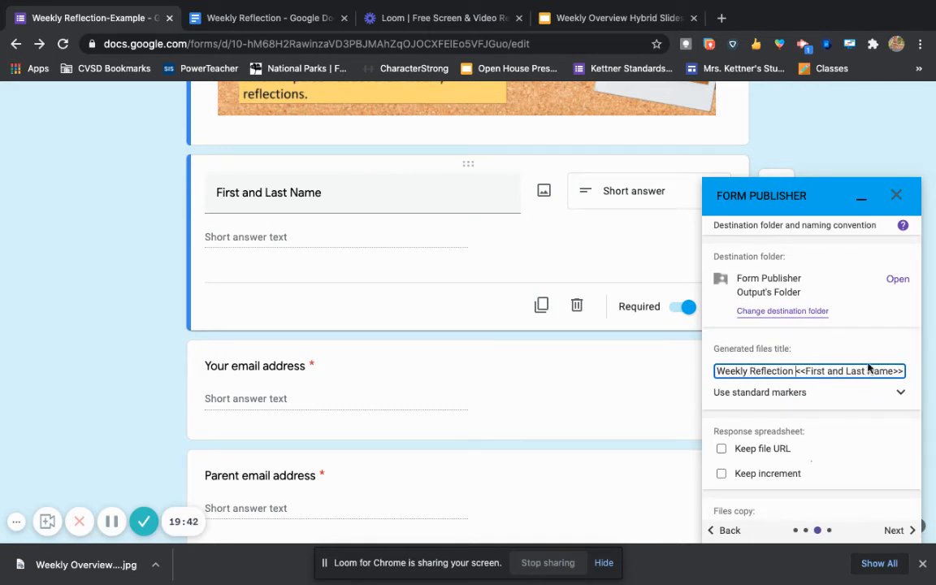
Enable keeping a PDF copy in Drive and proceed to the sharing options and notifications.
scroll(872, 404, "down", 2)
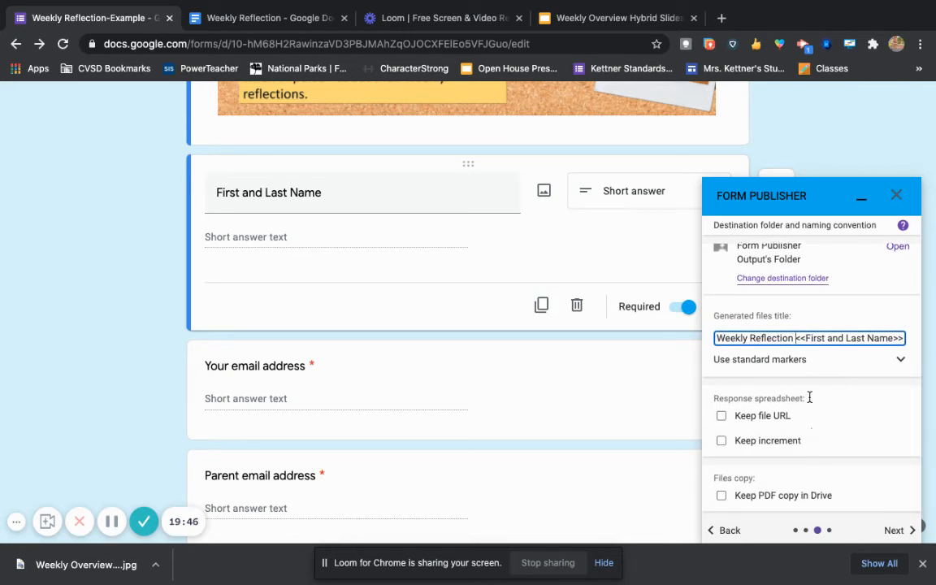
scroll(817, 407, "down", 1)
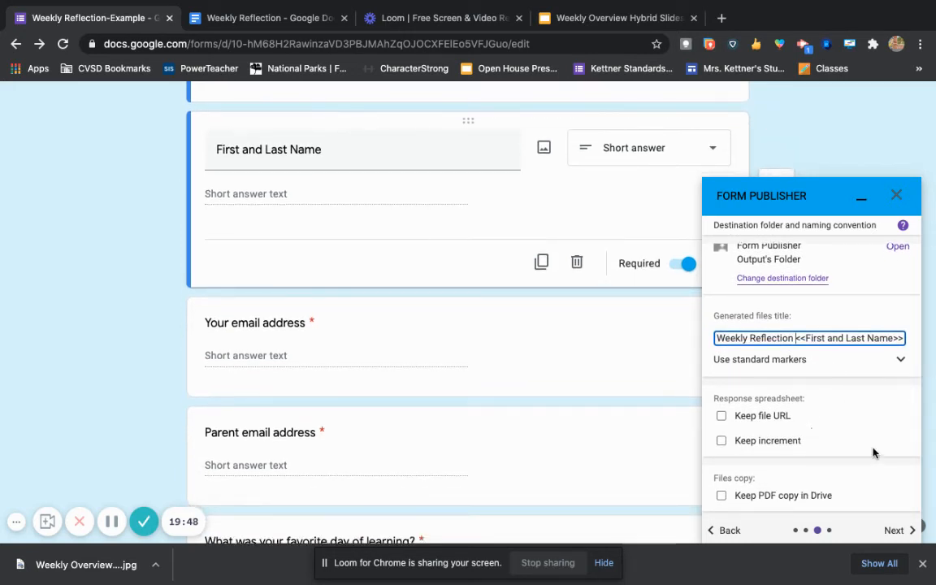
scroll(873, 451, "down", 1)
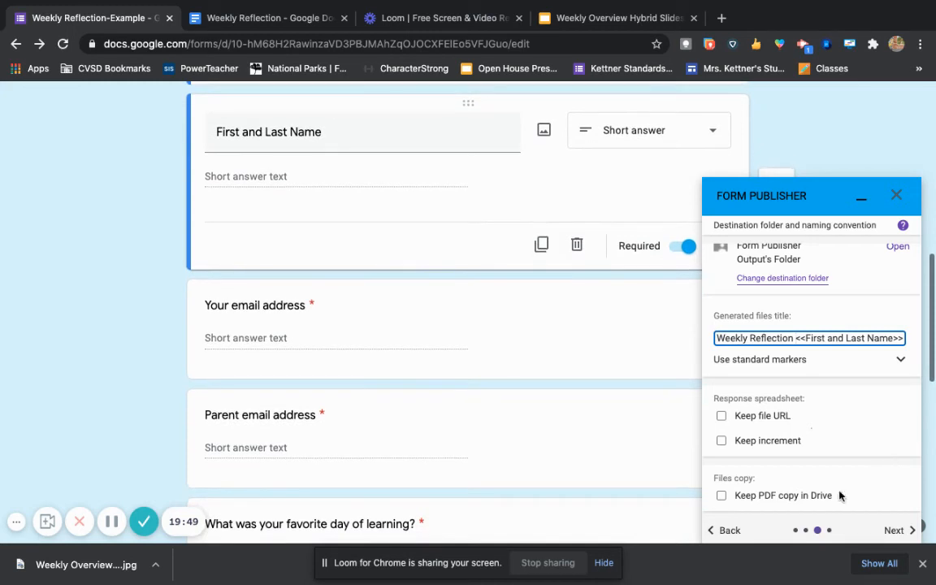
left_click(721, 498)
left_click(722, 497)
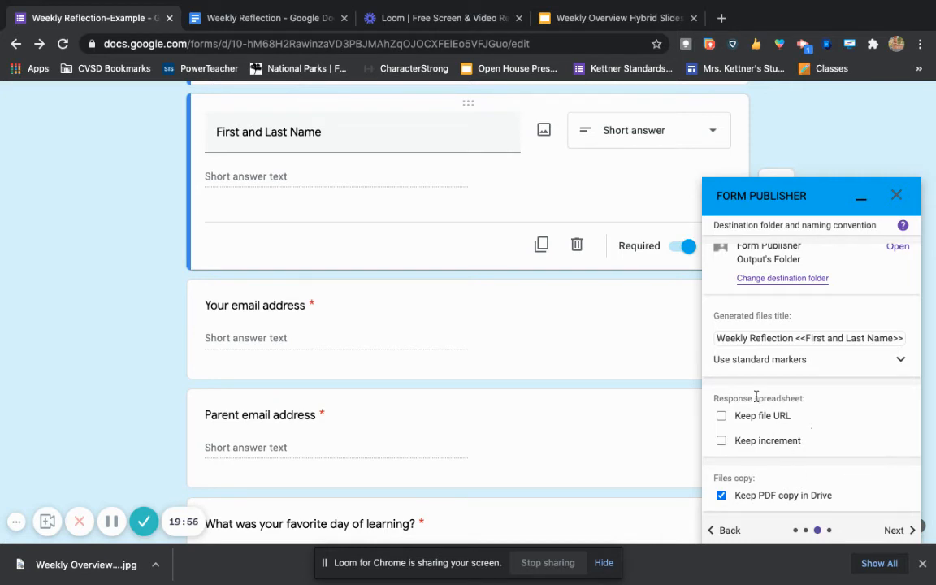
left_click(899, 532)
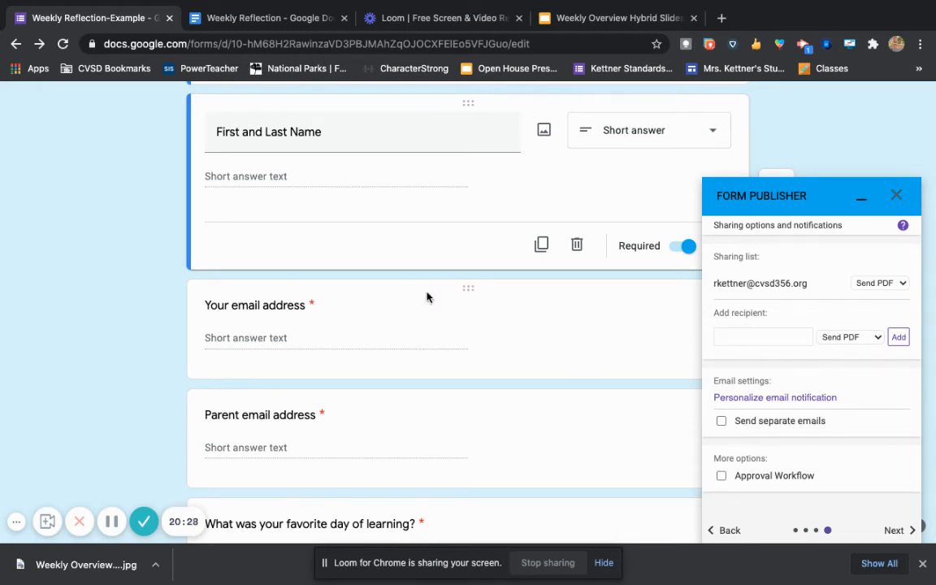
Try to add the <<First and Last Name>> marker as a Send PDF recipient.
left_click_drag(327, 135, 245, 124)
key("ctrl+c")
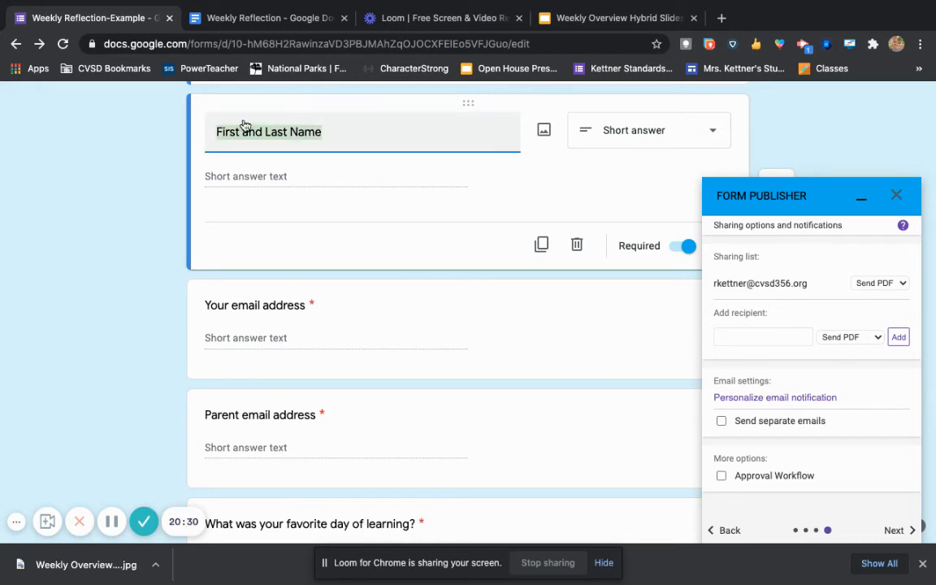
left_click(722, 338)
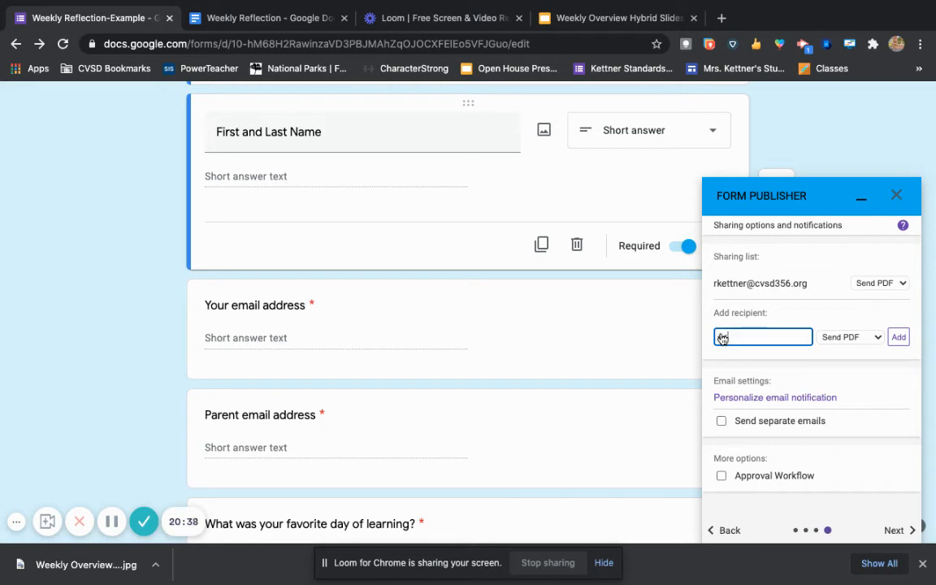
key("ctrl+v")
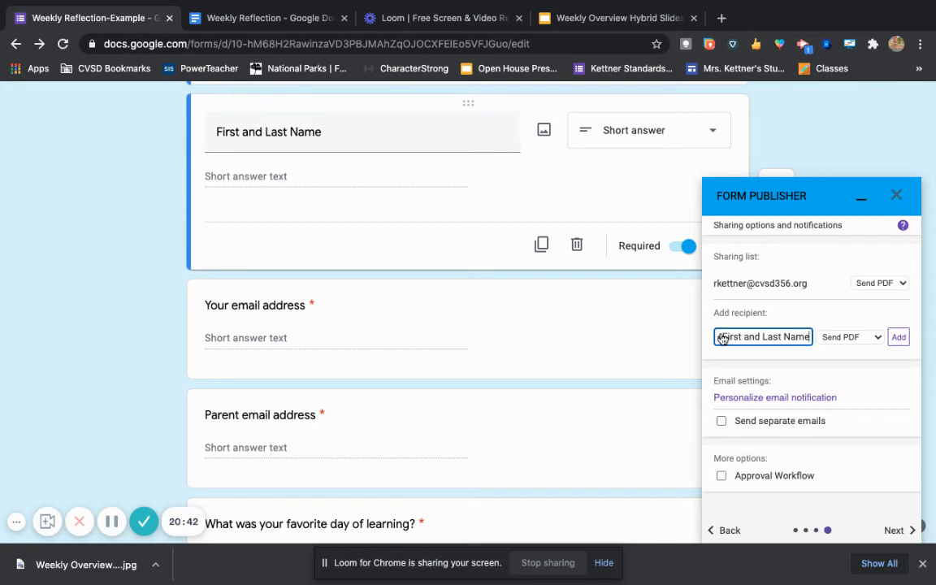
type(">>")
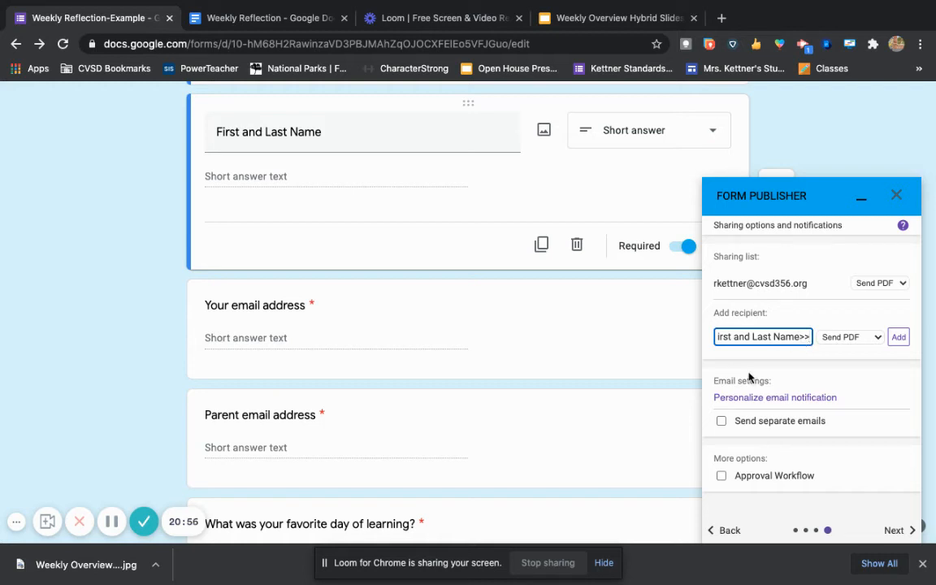
left_click(899, 337)
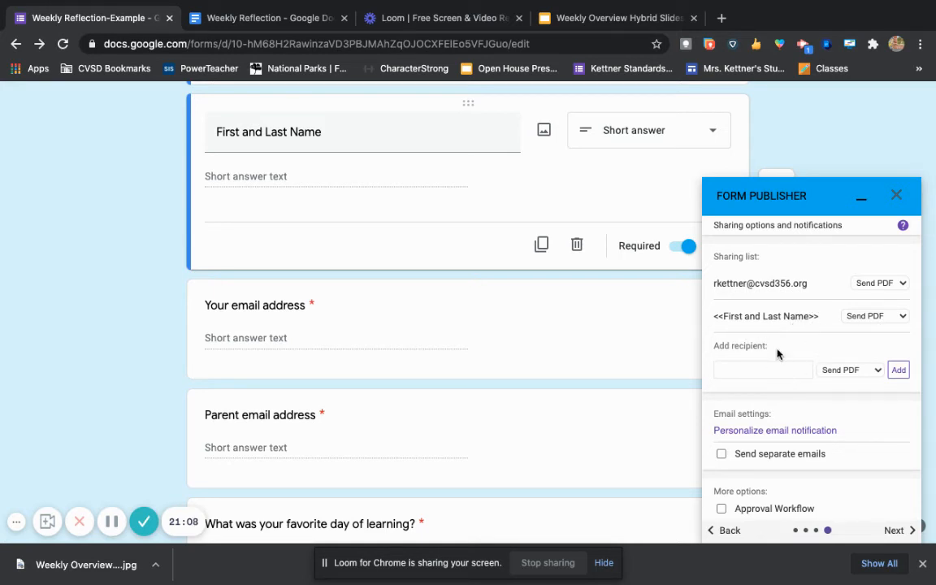
left_click(111, 521)
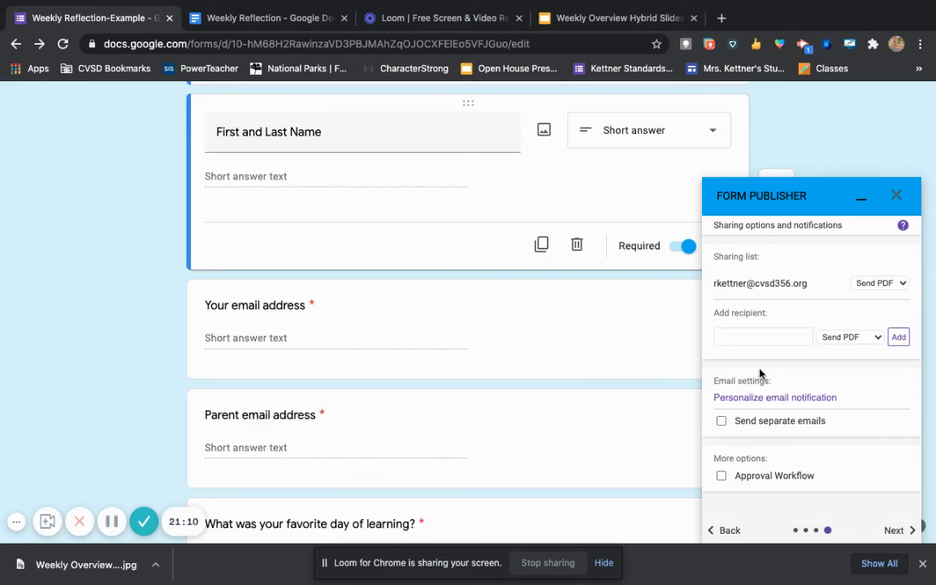
Add the <<Your email address>> marker, copied from the form's question title, as a Send PDF recipient.
left_click(736, 340)
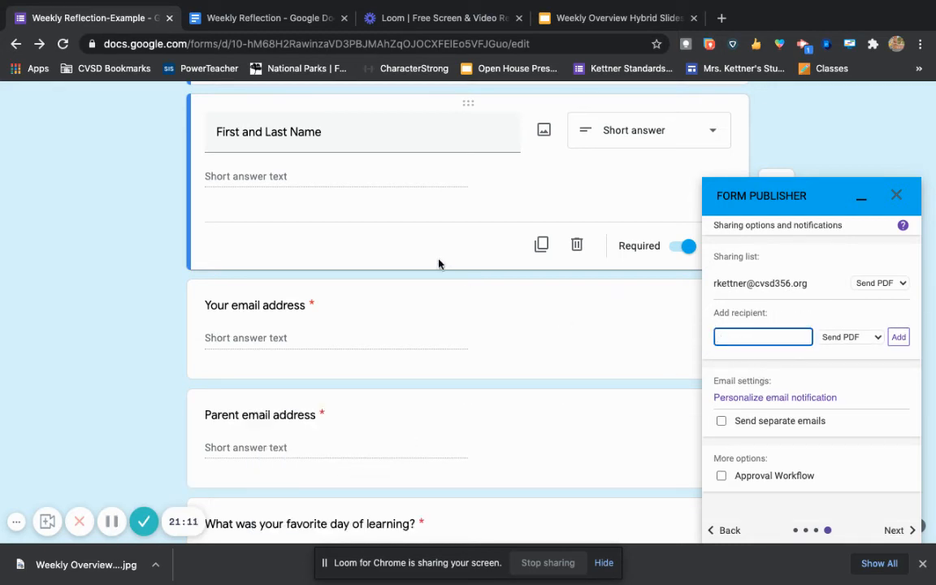
left_click(308, 307)
key("ctrl+c")
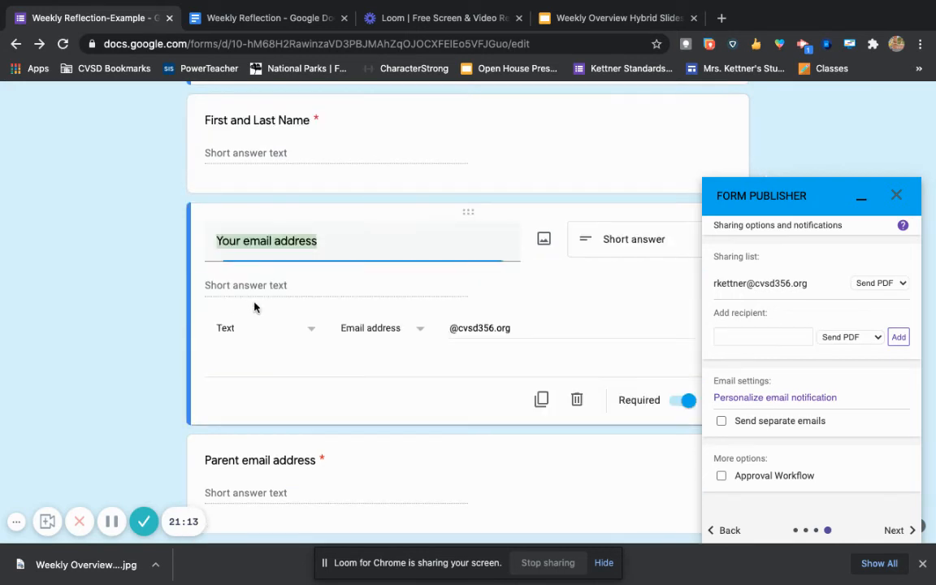
left_click(730, 335)
type("@")
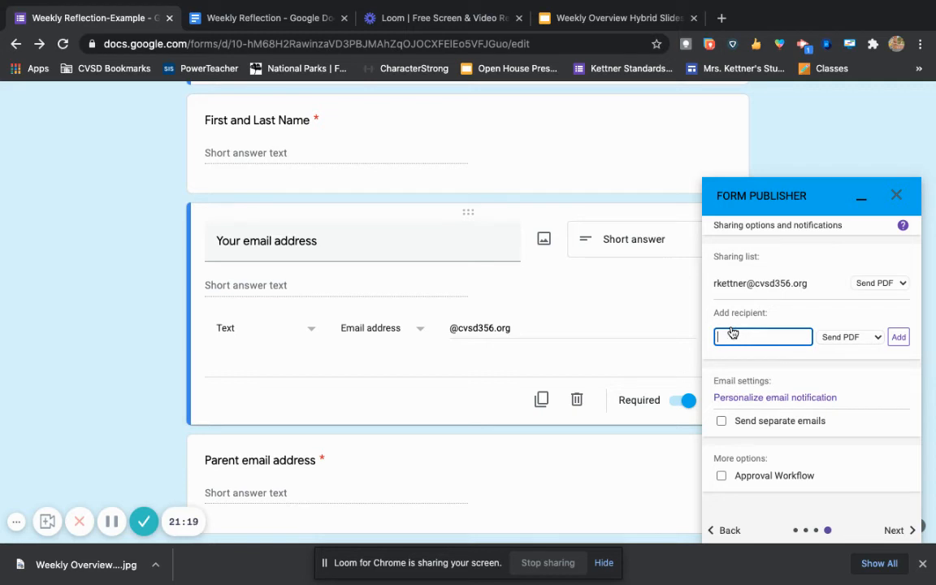
type("<<")
key("ctrl+v")
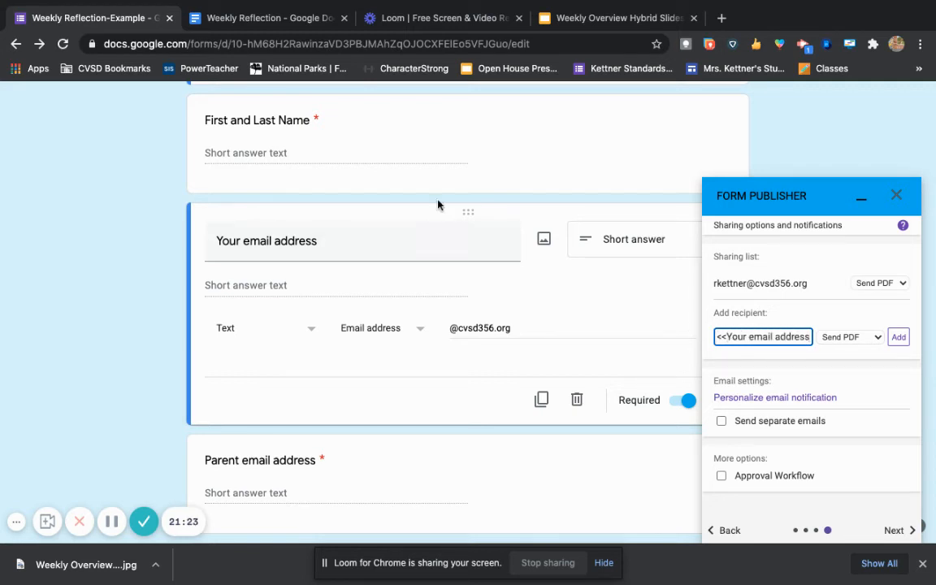
type(">")
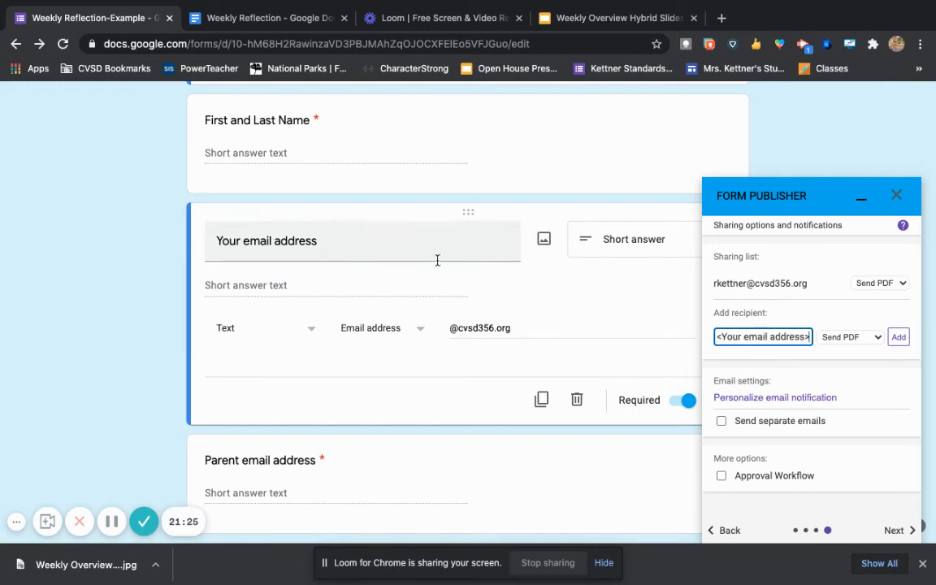
type(">")
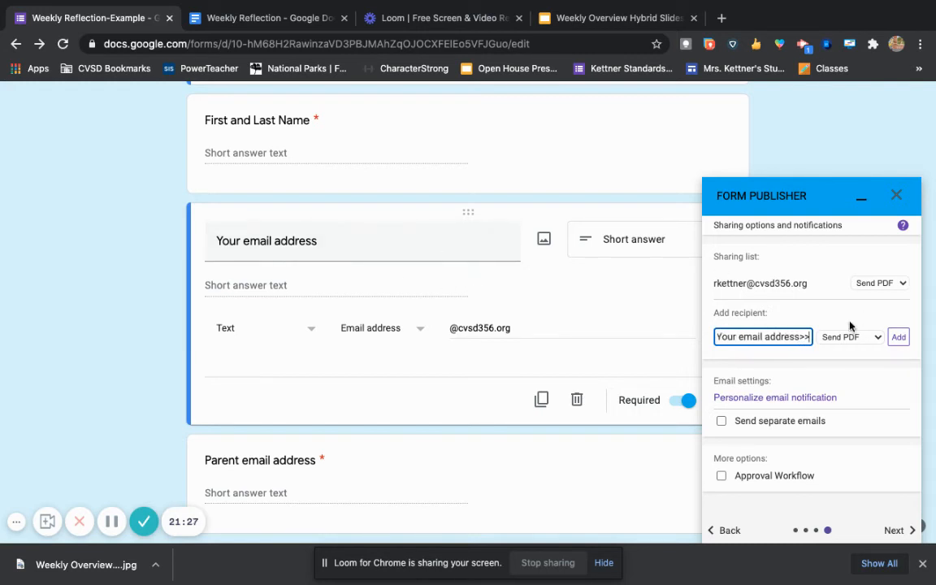
left_click(898, 338)
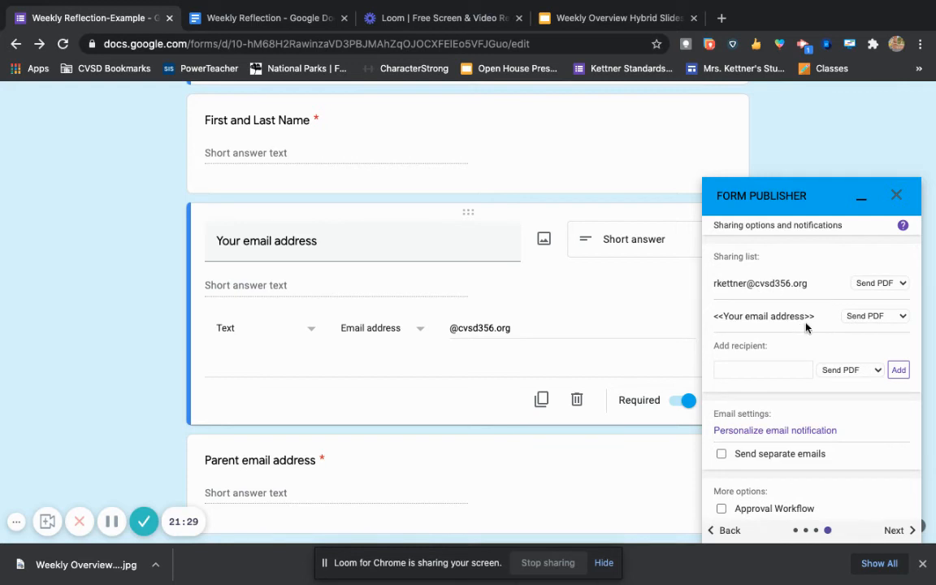
Add the <<Parent email address>> marker, copied from the form's question title, as a Send PDF recipient.
scroll(456, 346, "down", 2)
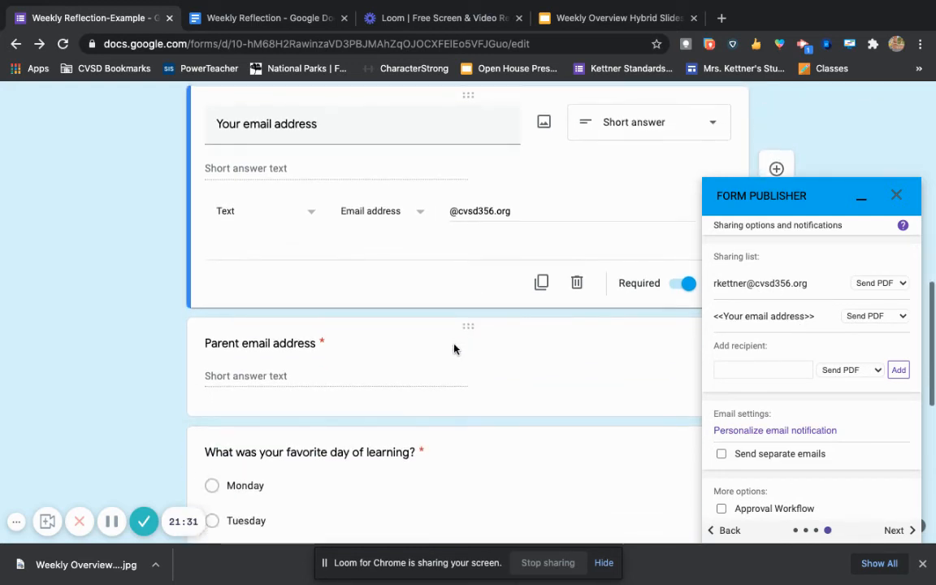
left_click(314, 343)
key("ctrl+c")
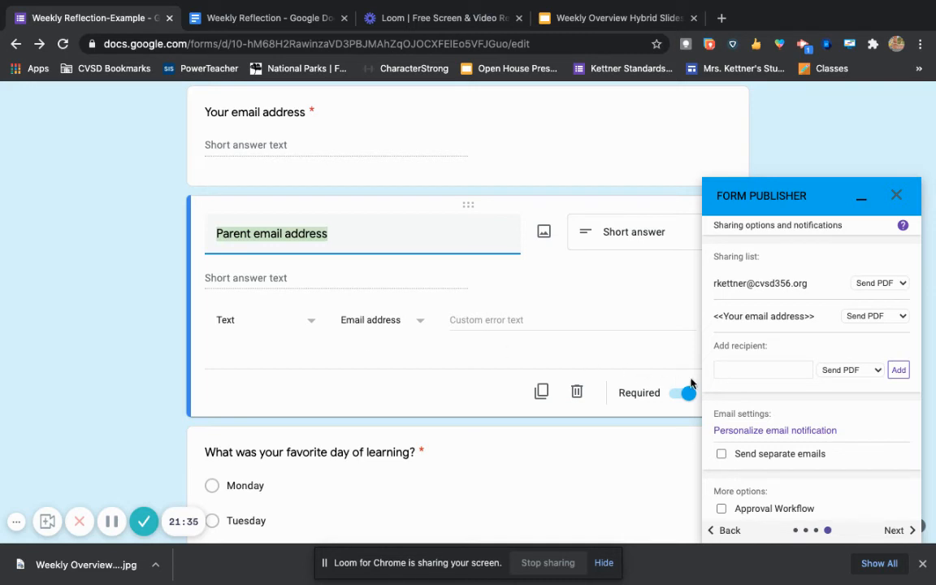
left_click(723, 371)
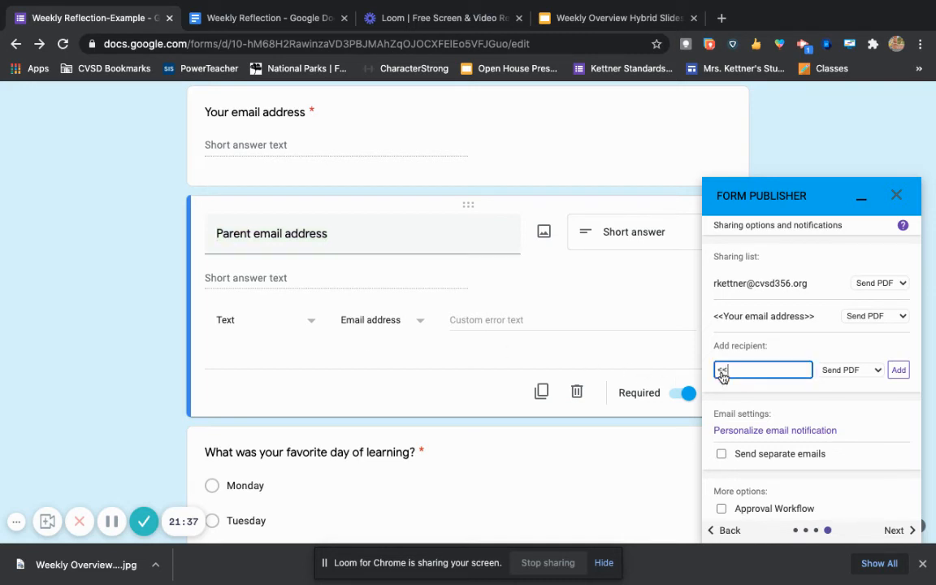
type("<<")
key("ctrl+v")
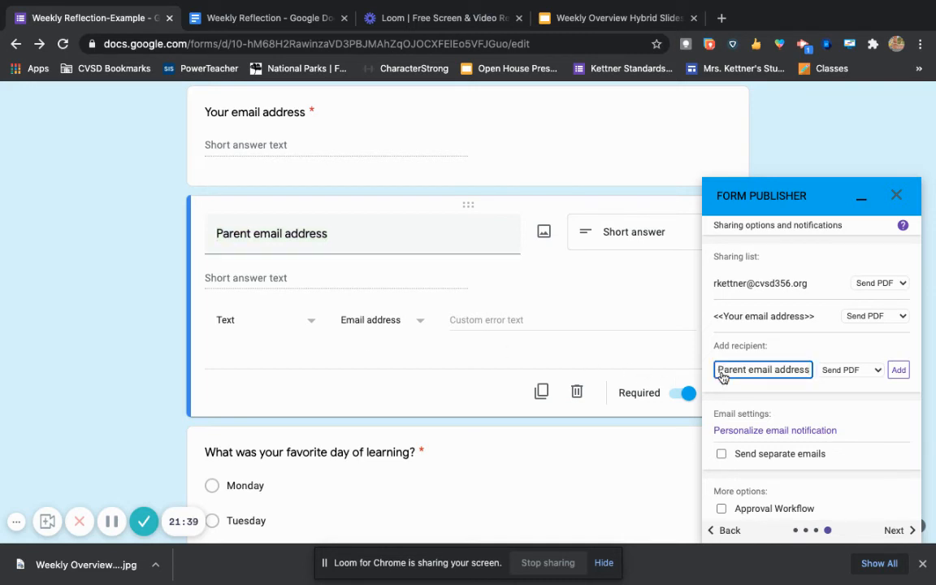
type(">>")
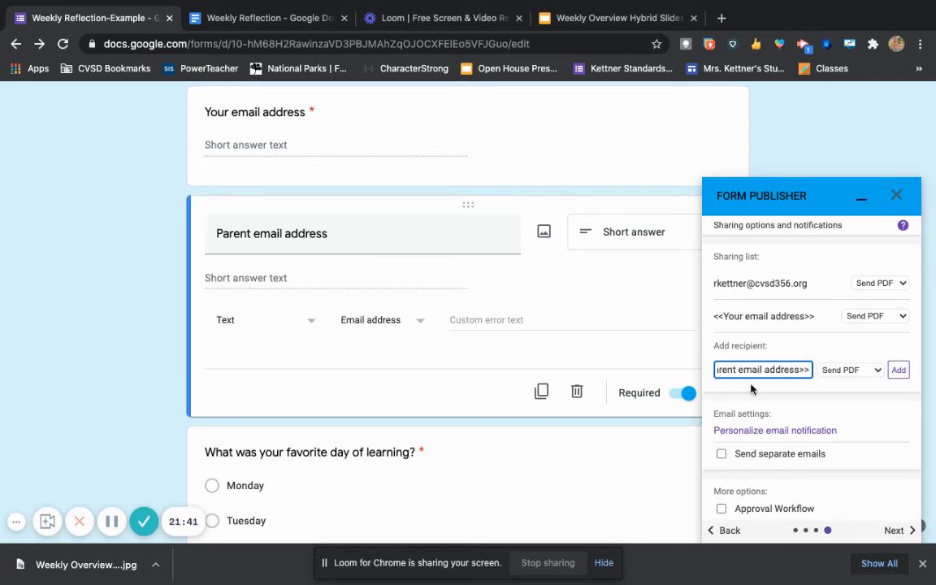
left_click(899, 370)
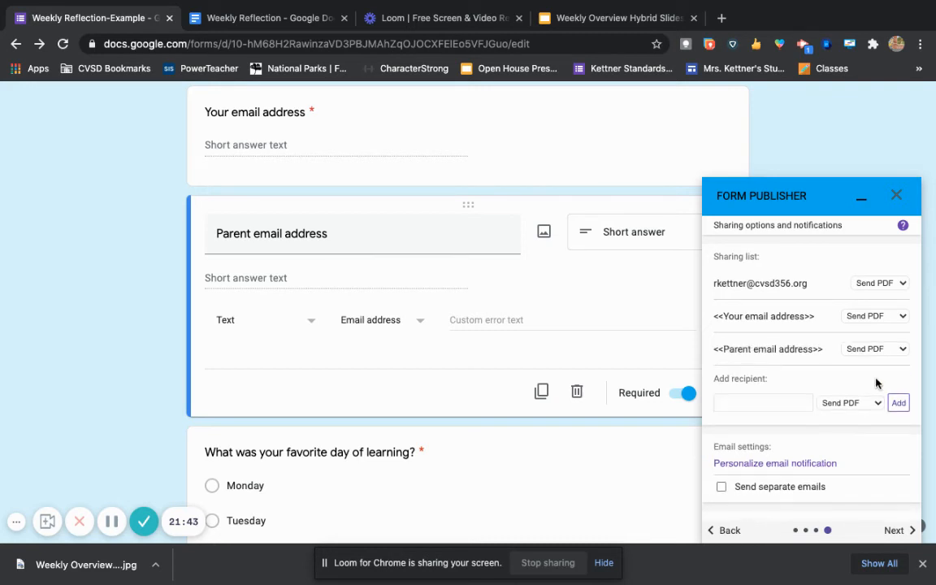
Open the email notification customization and append "-Selkirk" to the sender name.
scroll(774, 403, "down", 1)
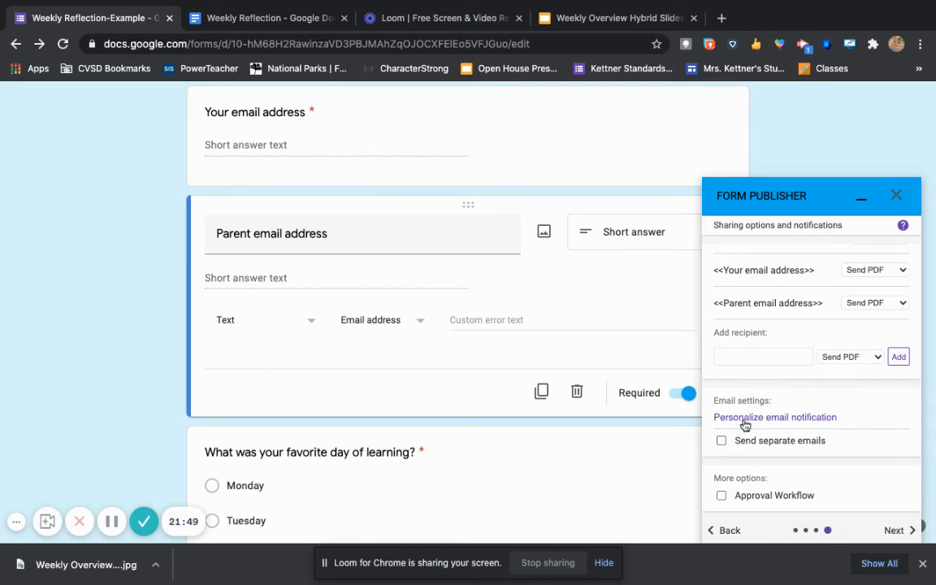
left_click(775, 419)
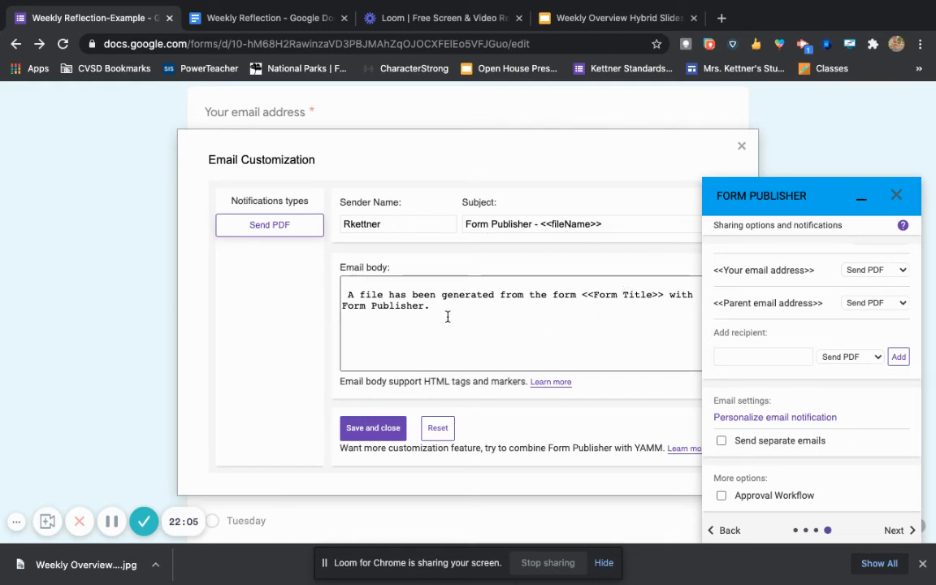
left_click(388, 228)
left_click_drag(388, 227, 331, 221)
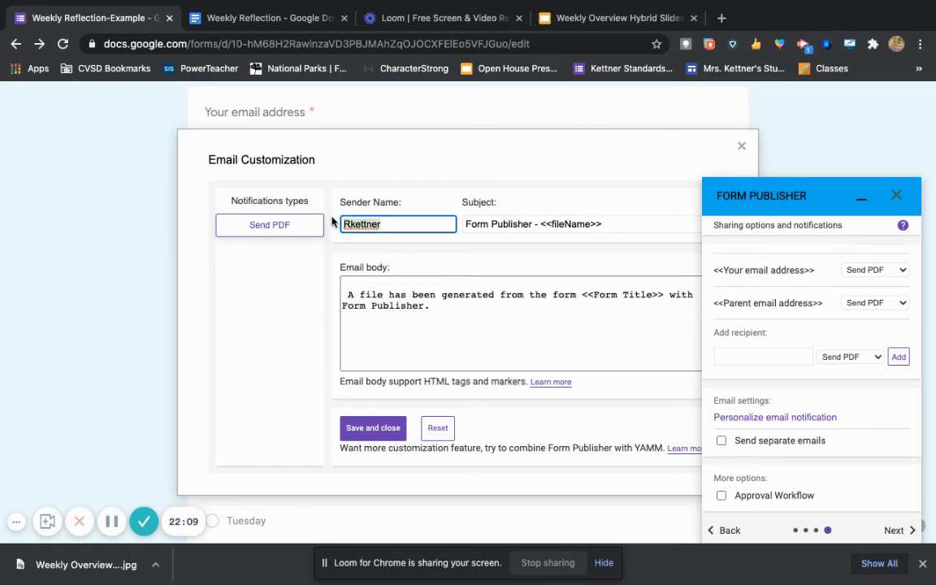
type("Rkettne")
key("BackSpace")
key("BackSpace")
key("BackSpace")
key("BackSpace")
key("BackSpace")
key("BackSpace")
key("BackSpace")
type("M")
key("BackSpace")
key("BackSpace")
key("BackSpace")
key("BackSpace")
key("BackSpace")
key("BackSpace")
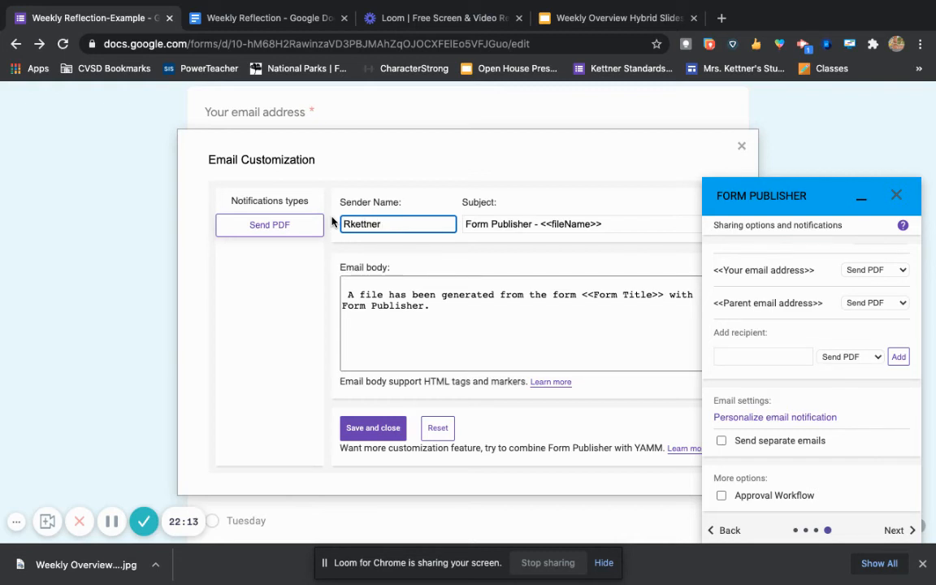
type("ttne")
key("BackSpace")
key("BackSpace")
type("ettner")
key("BackSpace")
key("BackSpace")
key("BackSpace")
type("kettner")
type(" -S")
type("ekl")
type("kirk")
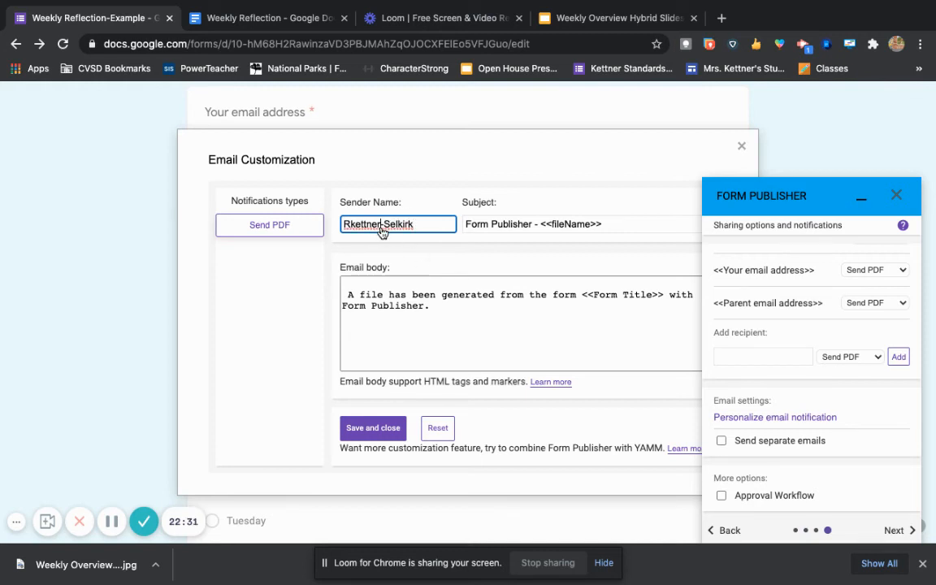
Replace the username before "Selkirk" in the sender name with the teacher's title and surname, followed by a hyphen.
left_click(379, 225)
key("BackSpace")
key("BackSpace")
key("BackSpace")
key("BackSpace")
key("BackSpace")
key("BackSpace")
key("BackSpace")
key("BackSpace")
key("BackSpace")
type("Mrs Kettner-")
Replace the notification's default subject with "Weekly Reflection <<First and Last Name>>".
left_click_drag(589, 228, 463, 228)
type("Wee")
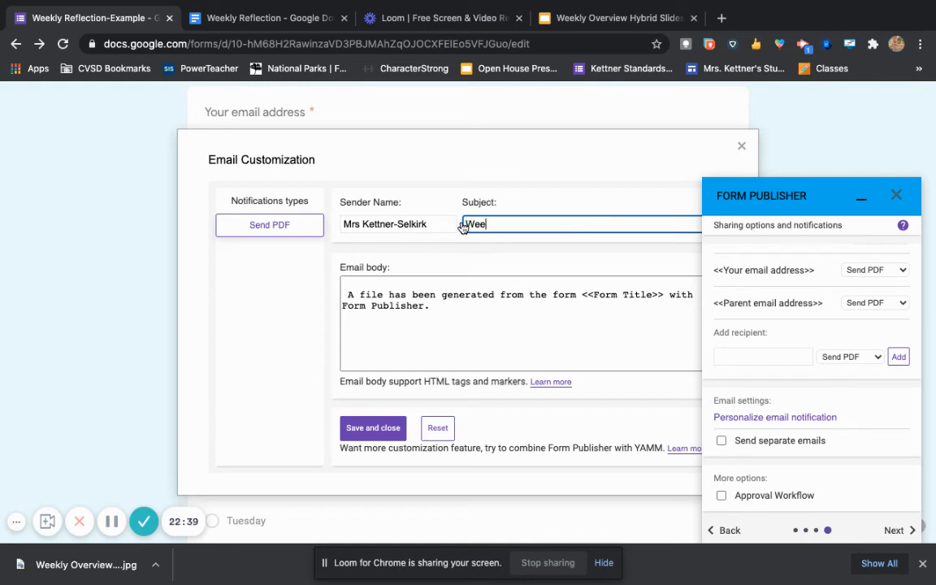
type("kly Reflection")
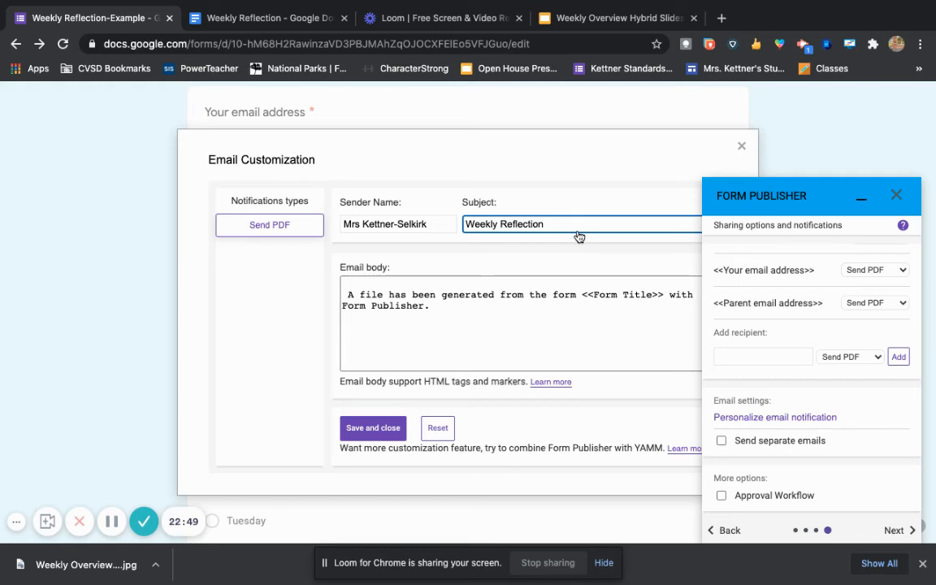
type("<<")
left_click_drag(499, 165, 394, 279)
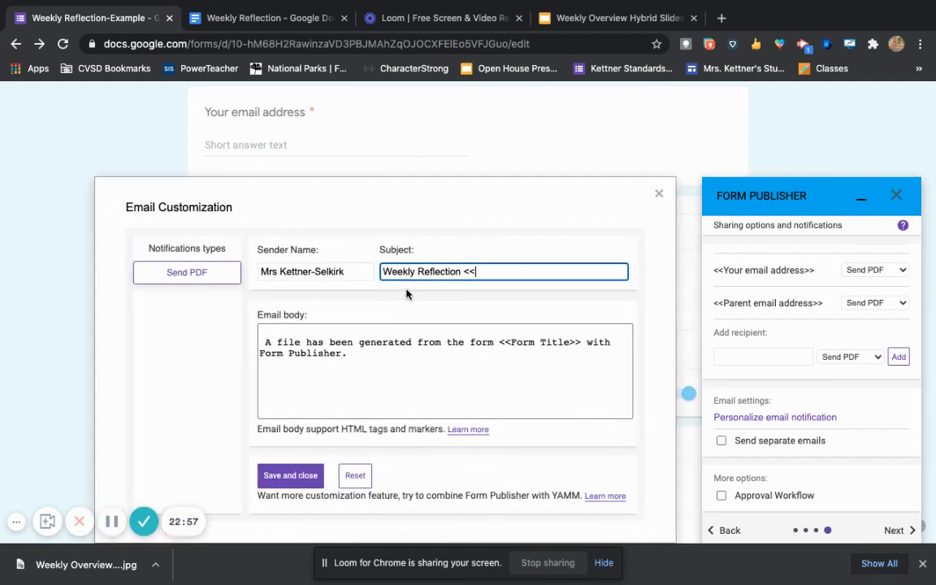
scroll(410, 228, "down", 3)
left_click_drag(415, 121, 643, 212)
left_click_drag(564, 208, 260, 311)
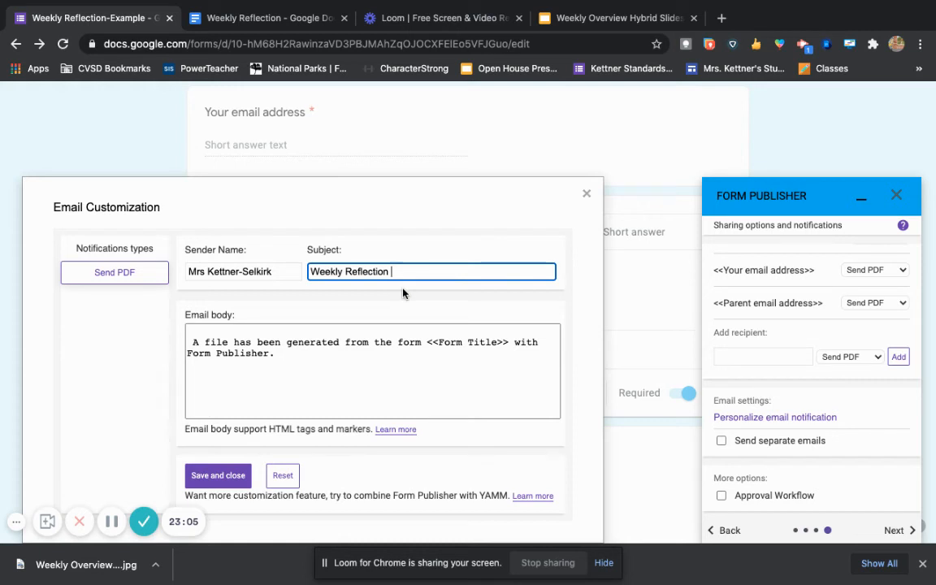
type("<<First and Last Name>>")
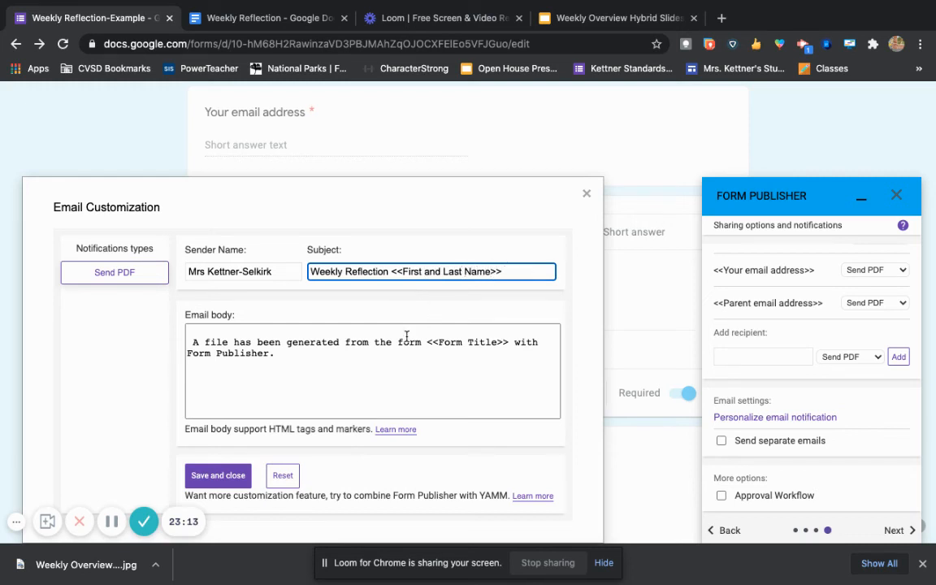
Replace the default email body text with the greeting "Parents/Guardians,".
left_click(275, 351)
left_click_drag(275, 351, 189, 334)
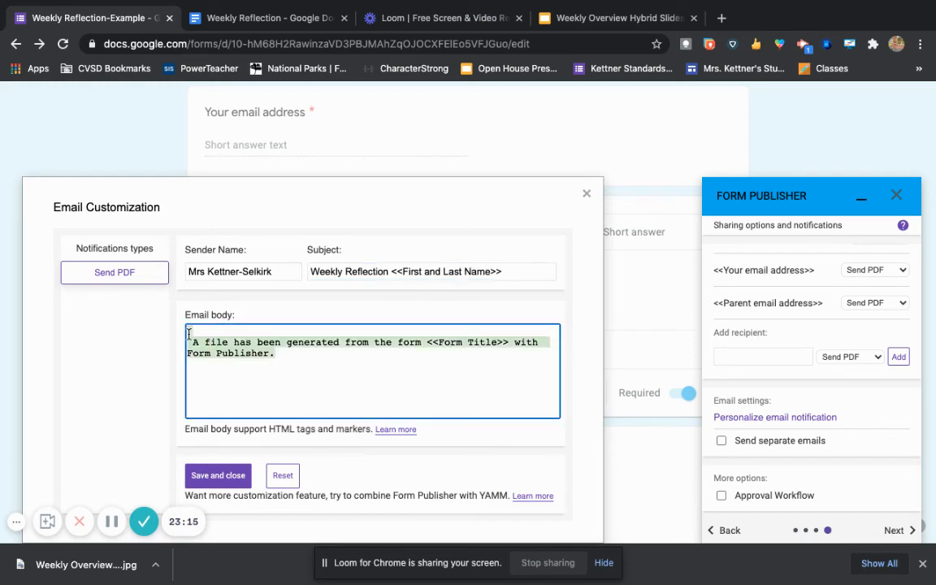
key("BackSpace")
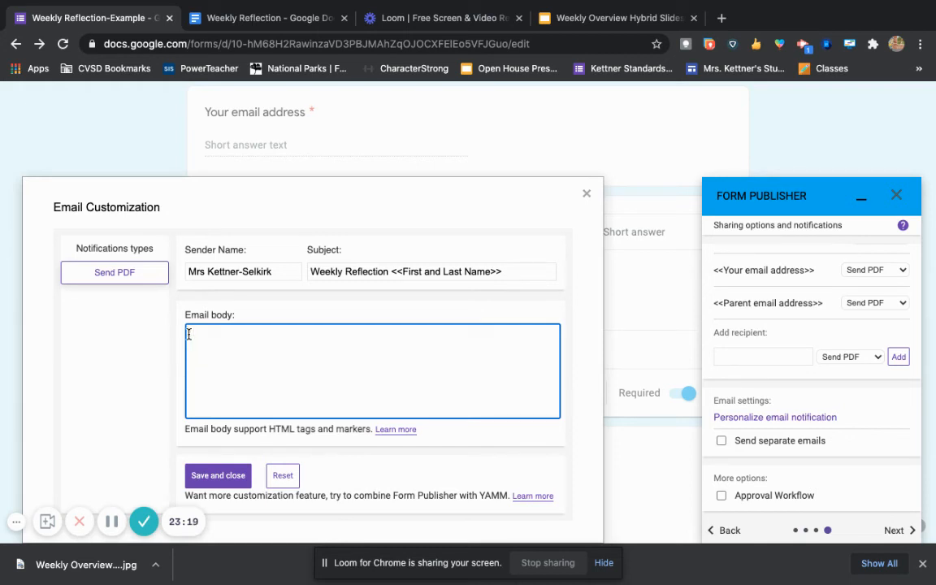
type("Parent")
type("s/G")
type("uardians")
Add "Please review this week's reflection with your child. The PDF is attached." below the greeting and save the email customization.
type("Please review ")
type("thi")
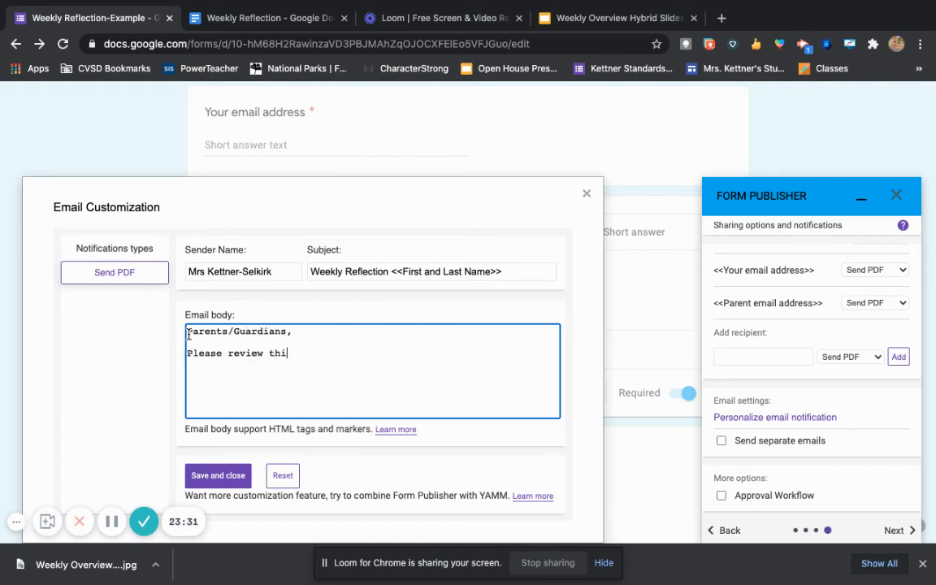
type("s week'")
type("s relf")
type("ect")
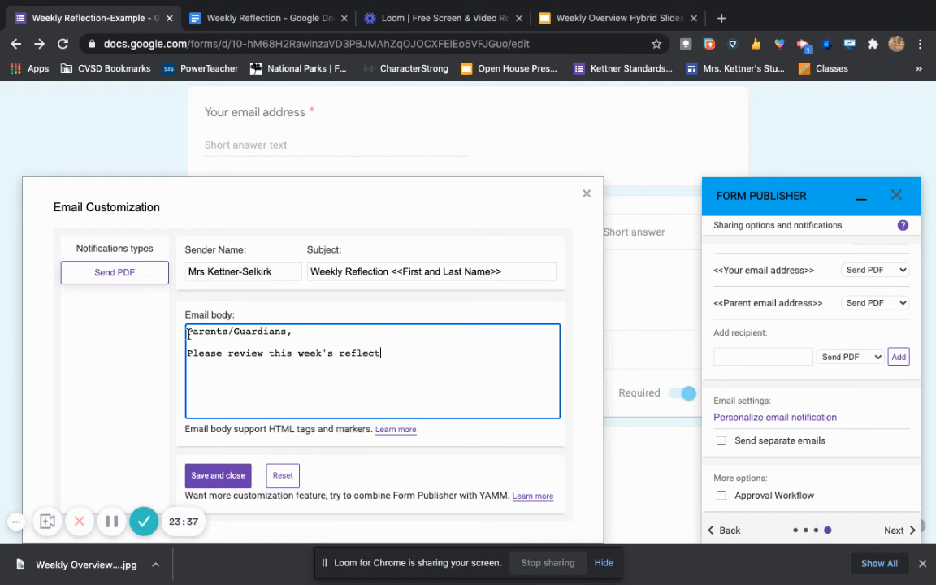
type("ion with your child.")
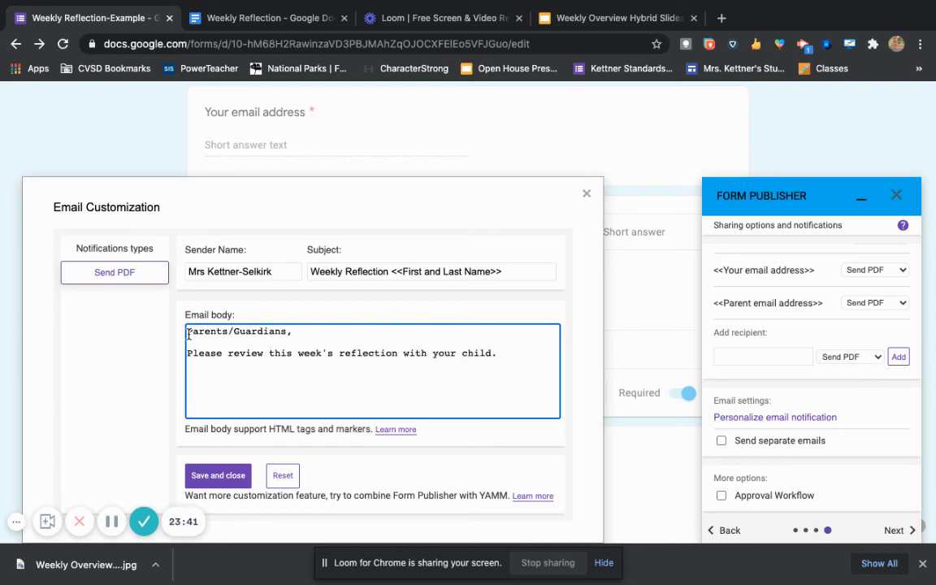
type("  The PDF is attached.")
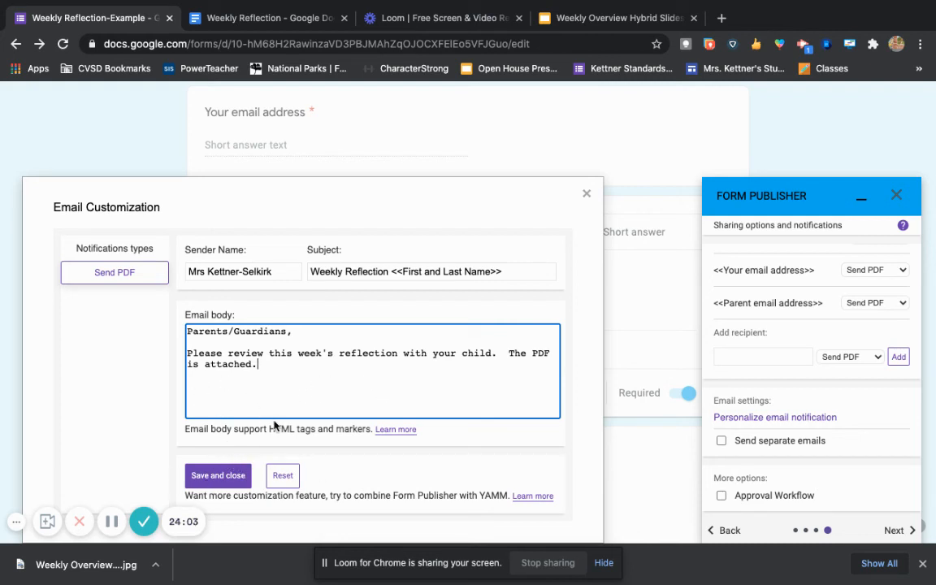
left_click(208, 479)
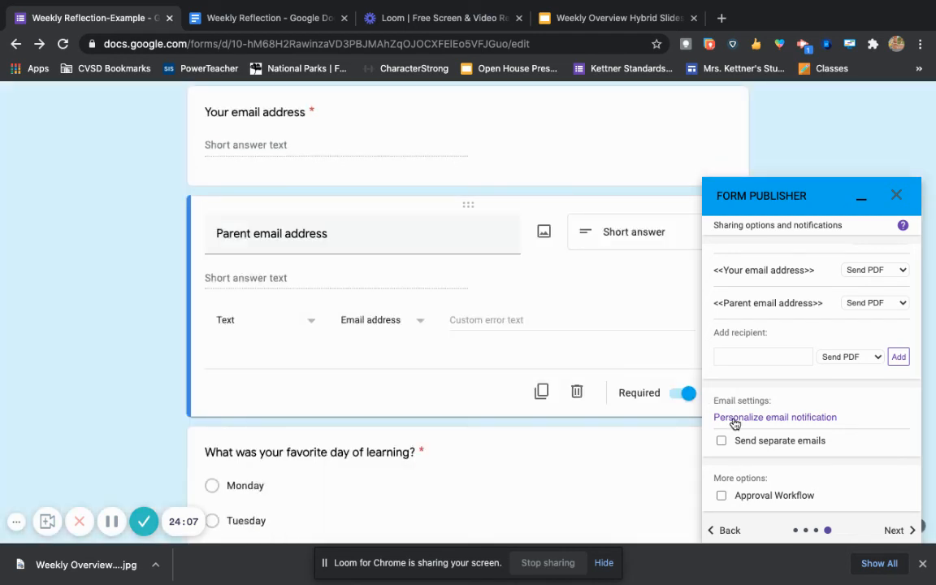
Review the sharing list, complete the Form Publisher setup and open the form for a trial response.
scroll(813, 422, "down", 1)
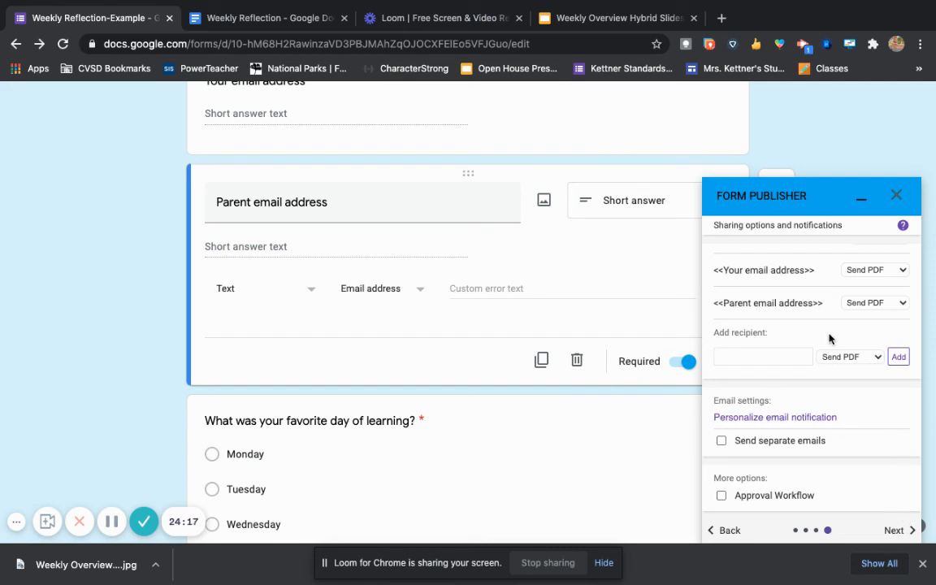
scroll(811, 304, "up", 1)
scroll(811, 305, "down", 1)
scroll(811, 306, "up", 1)
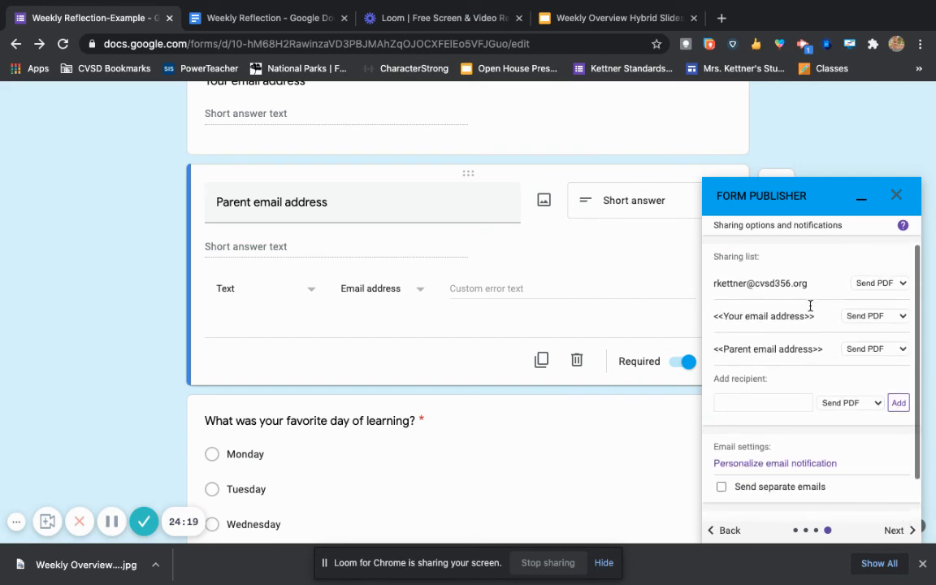
left_click(895, 532)
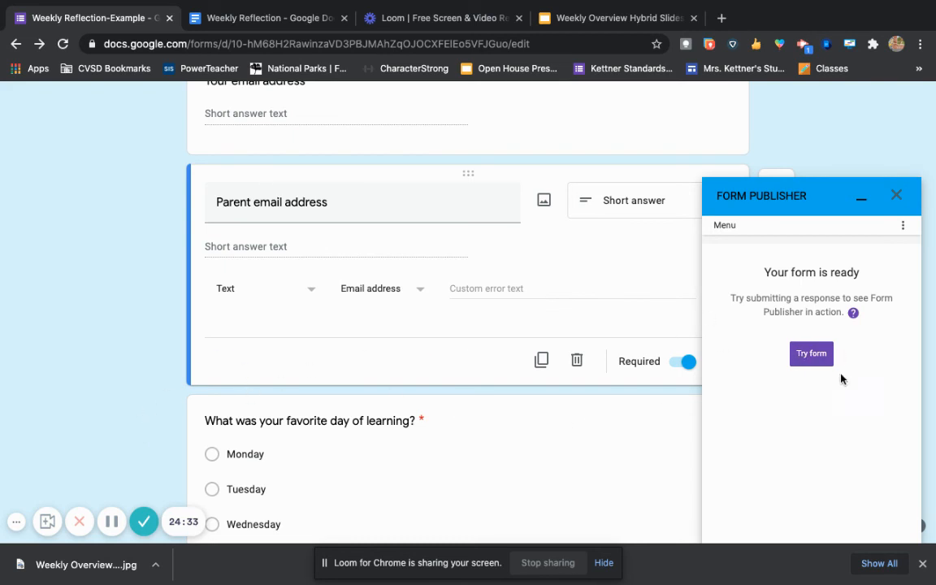
left_click(811, 355)
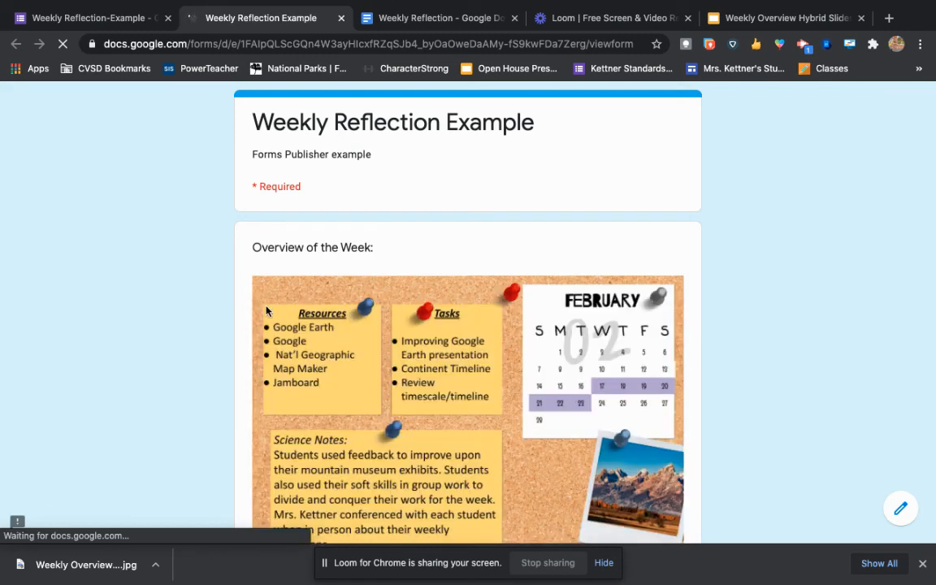
Enter the respondent's name and fill both the student and parent email address questions with the saved teacher address.
scroll(342, 293, "down", 5)
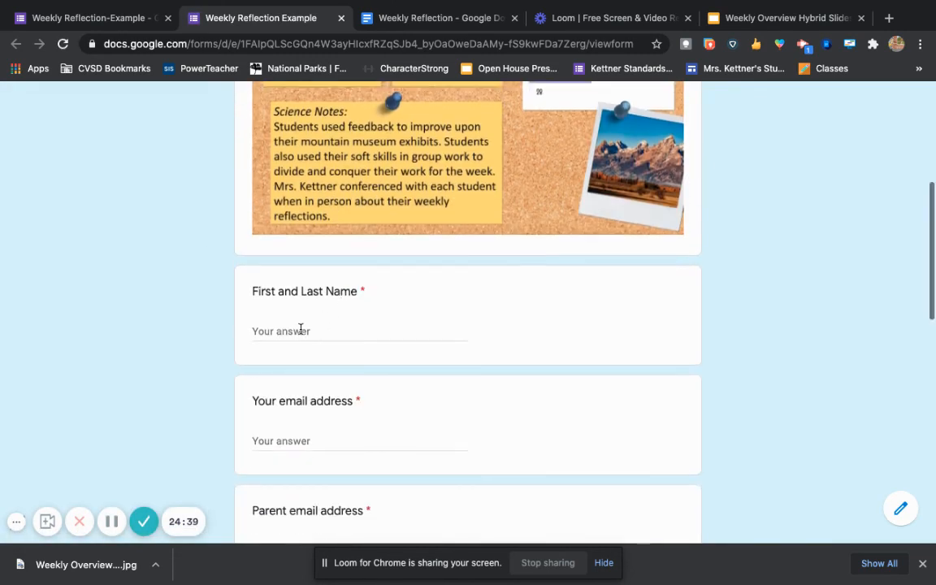
left_click(299, 331)
type("R K")
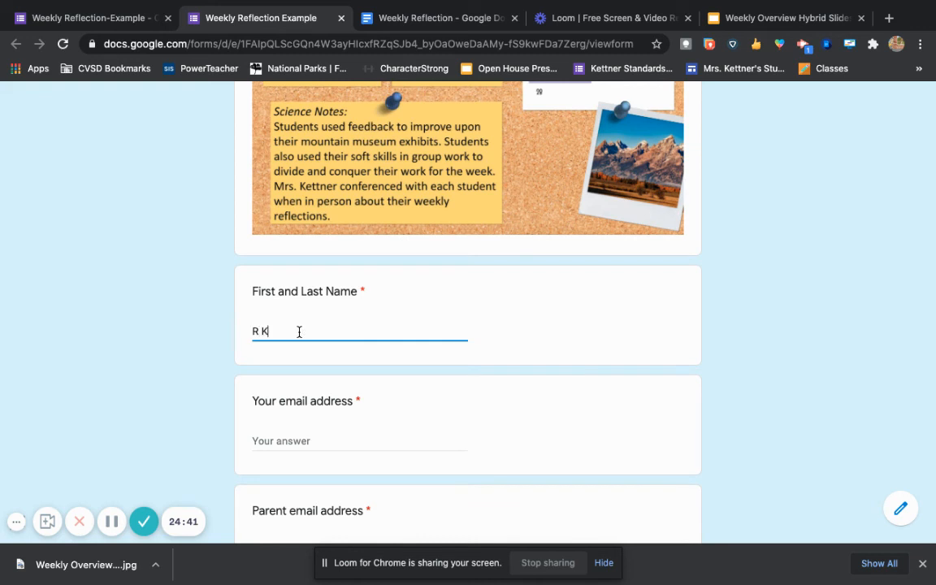
type("ettner")
left_click(277, 442)
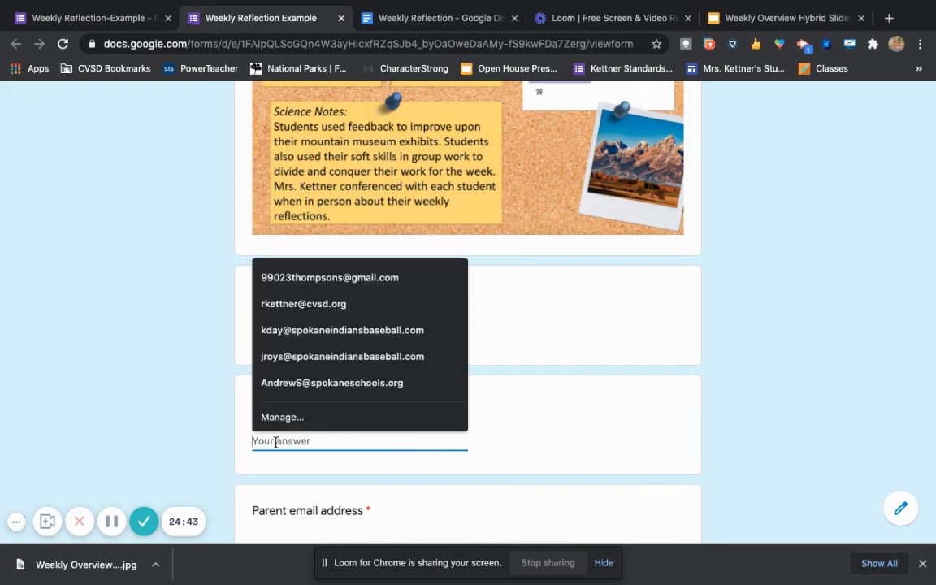
left_click(303, 307)
scroll(339, 455, "down", 2)
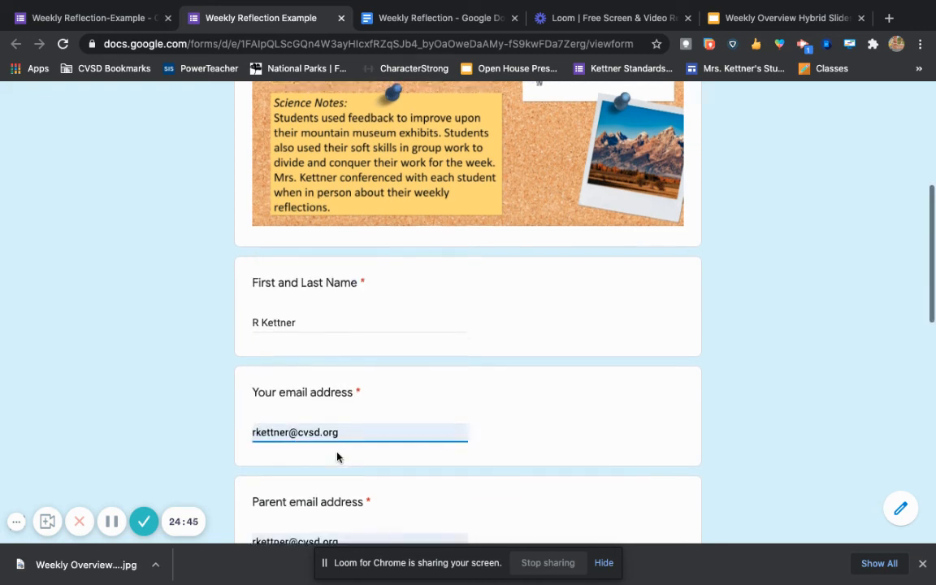
scroll(340, 451, "down", 2)
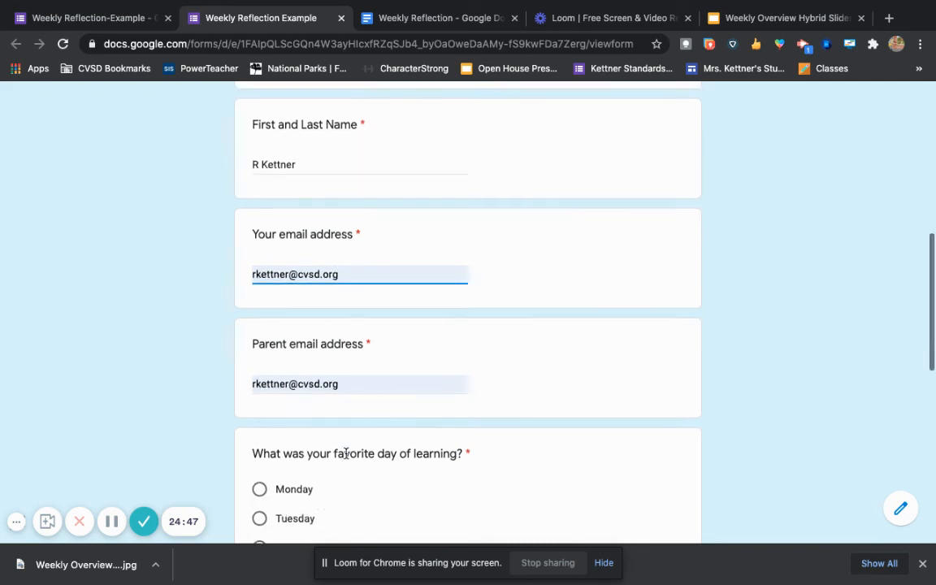
Choose Wednesday as the favorite day of learning and answer what was done in class with "akdfljadlkjflkad".
left_click(259, 499)
scroll(263, 499, "down", 5)
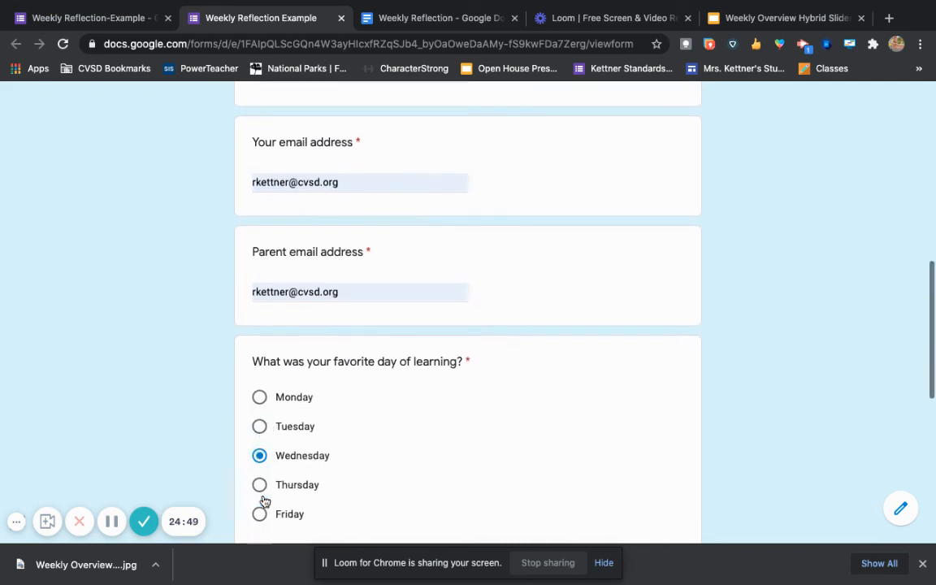
left_click(308, 402)
type("akdfljadlkjflkad")
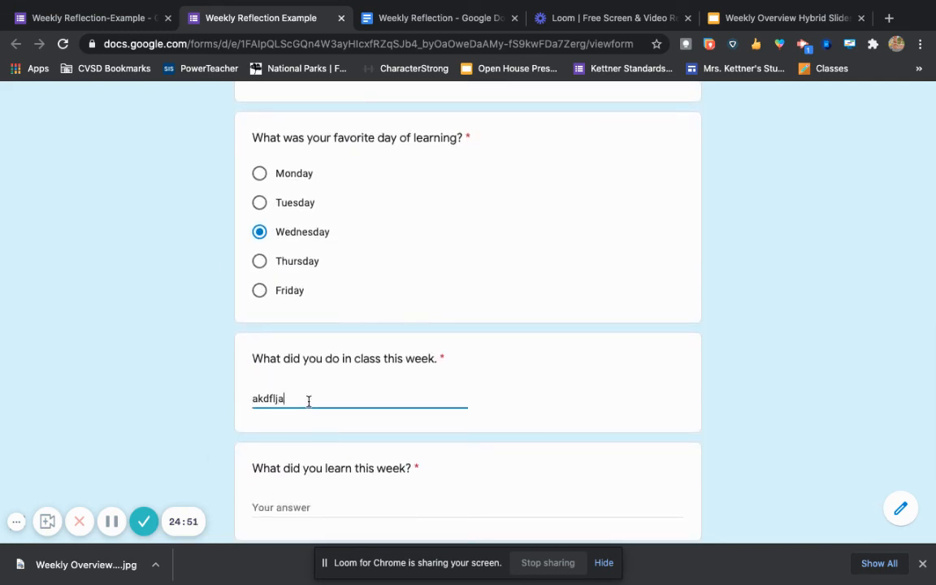
Answer what was learned with "adfkaldjflkajd" and what to improve with "alkdjflakdj", and submit the response.
left_click(287, 506)
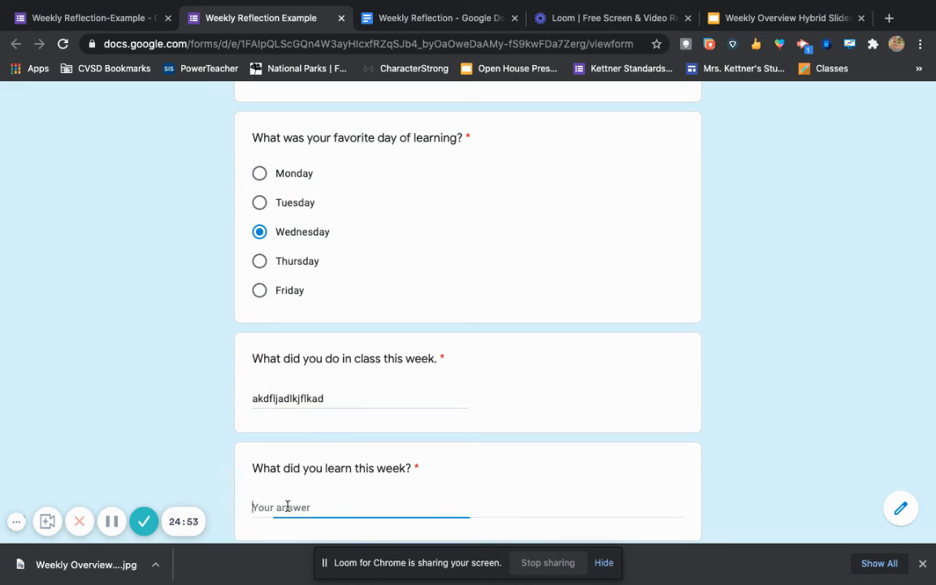
type("adfkaldflkajd")
scroll(287, 505, "down", 2)
left_click(282, 451)
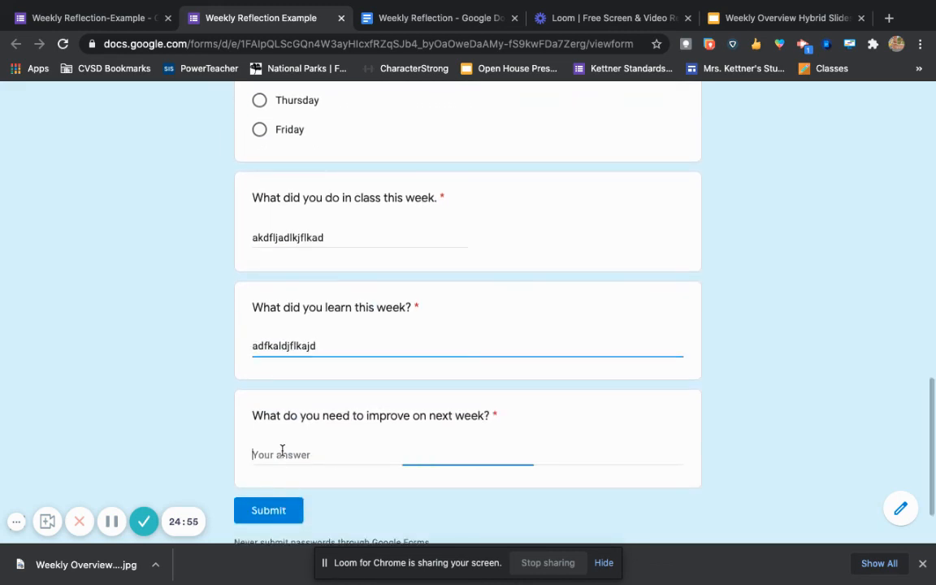
type("alkdjflakdj")
left_click(267, 510)
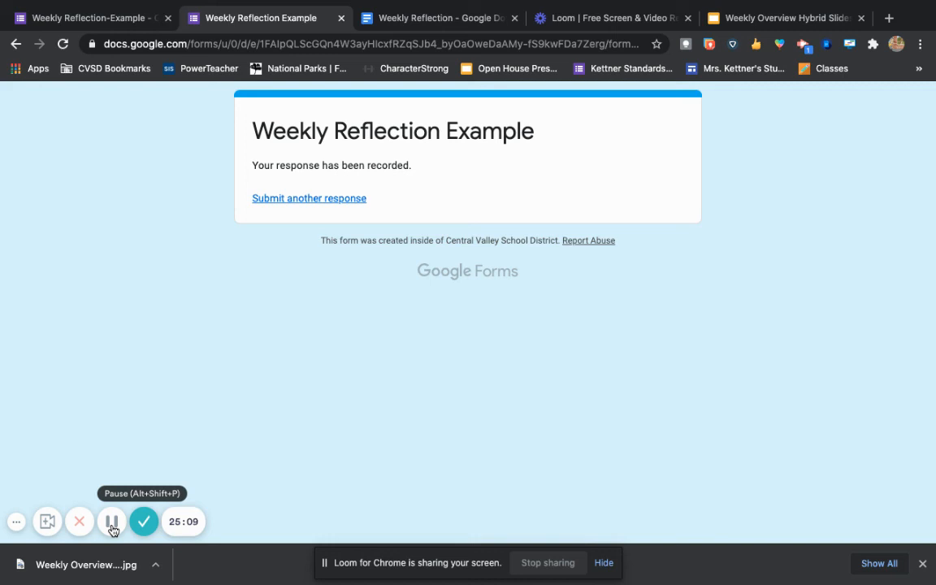
left_click(113, 529)
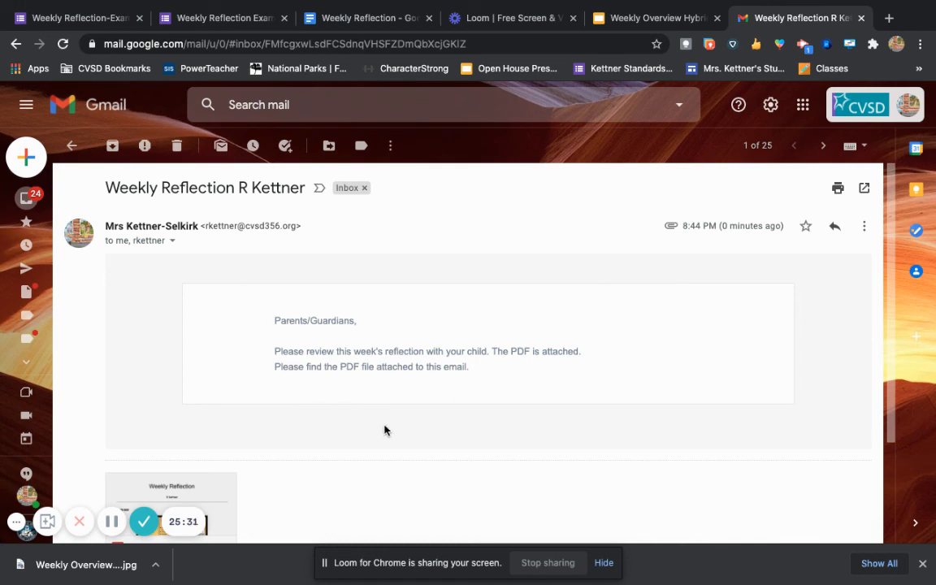
Open the PDF attached to the Gmail notification and examine its heading, date, overview image, parent message and reflection answers.
left_click(201, 496)
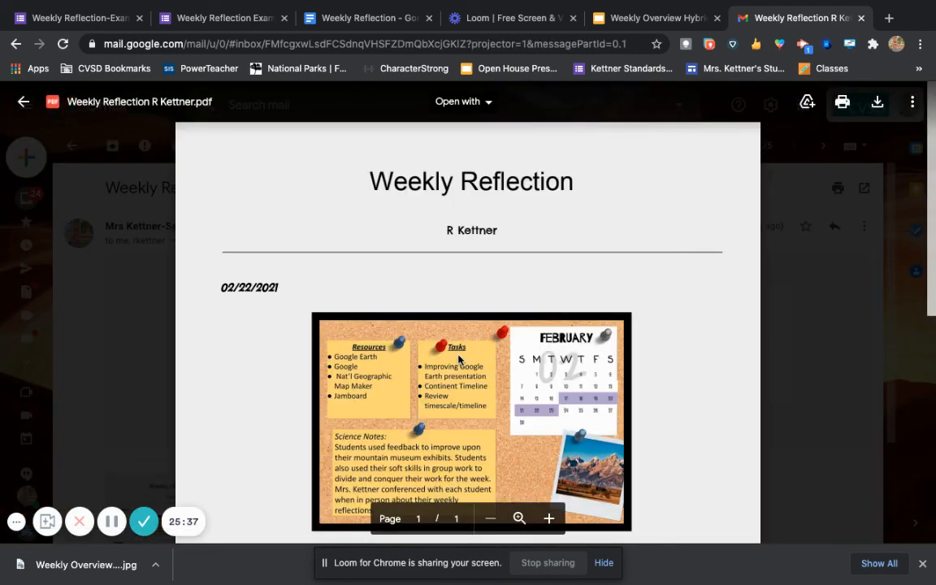
scroll(631, 333, "down", 2)
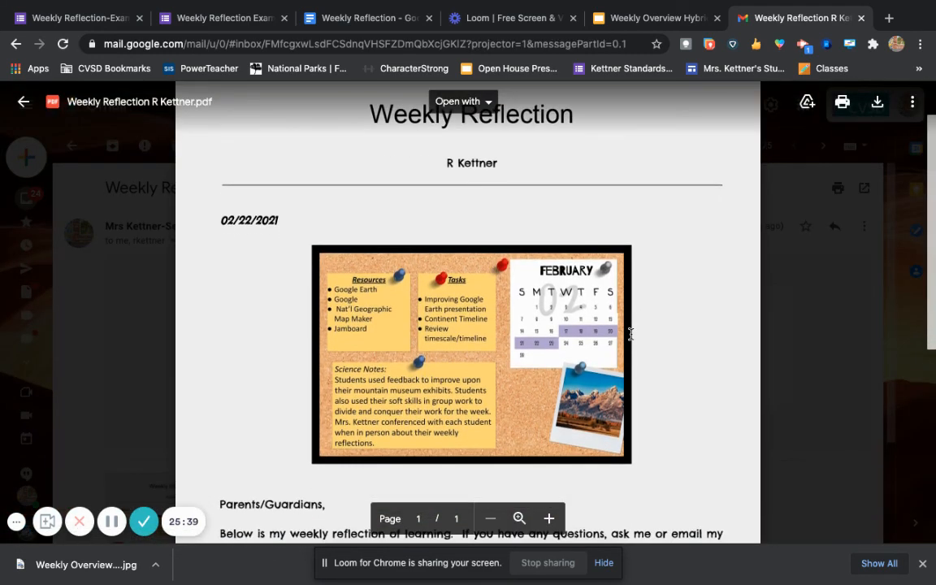
scroll(631, 333, "down", 3)
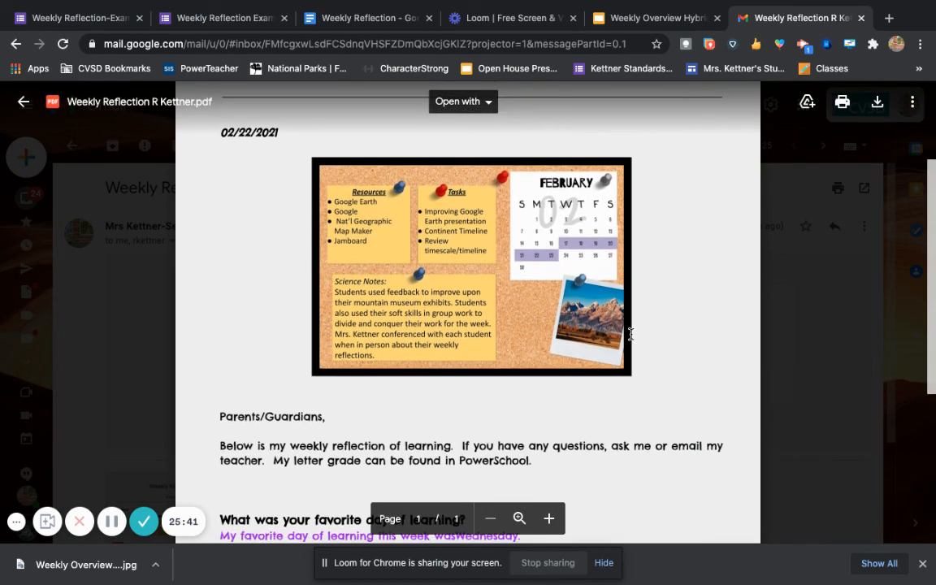
scroll(632, 334, "down", 2)
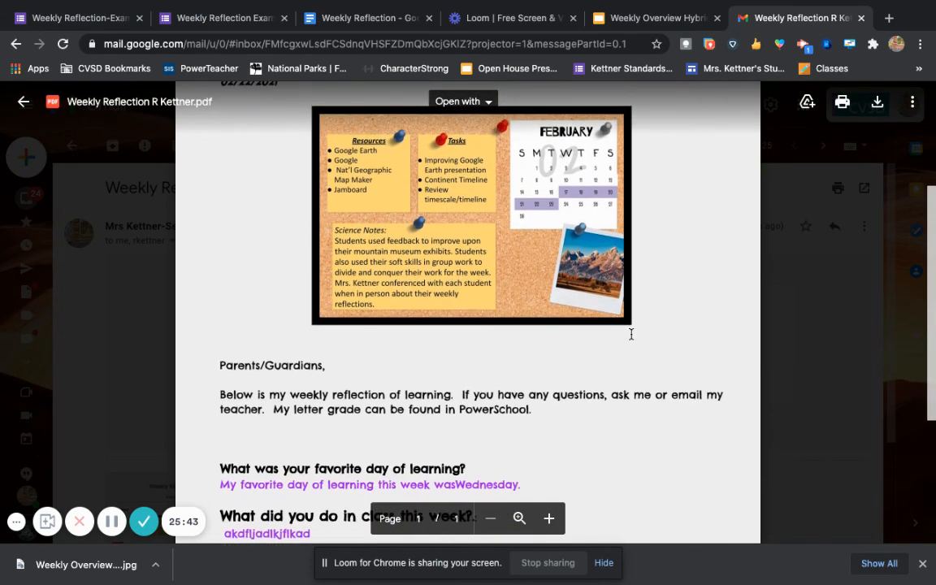
scroll(632, 333, "up", 5)
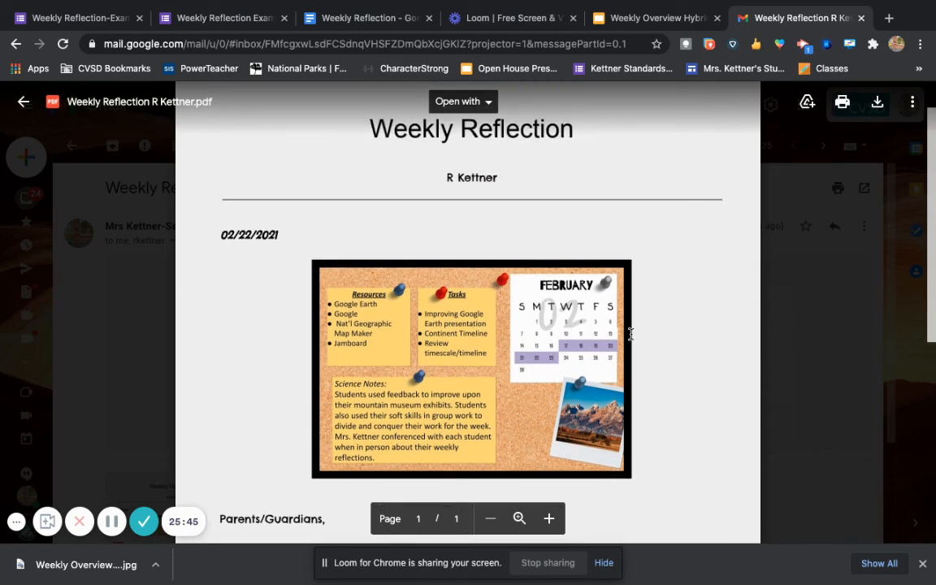
scroll(632, 332, "down", 1)
scroll(632, 332, "up", 1)
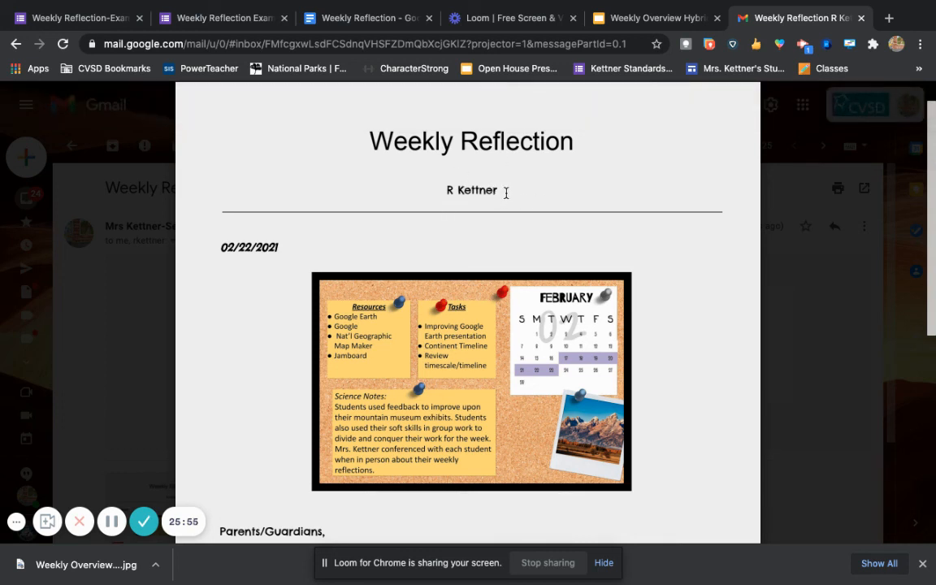
scroll(506, 193, "down", 4)
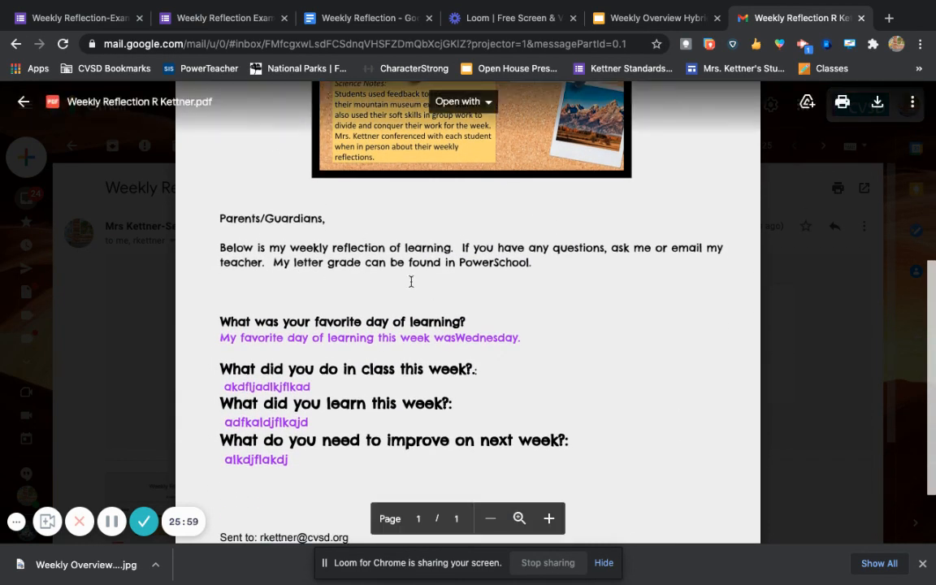
scroll(411, 281, "down", 1)
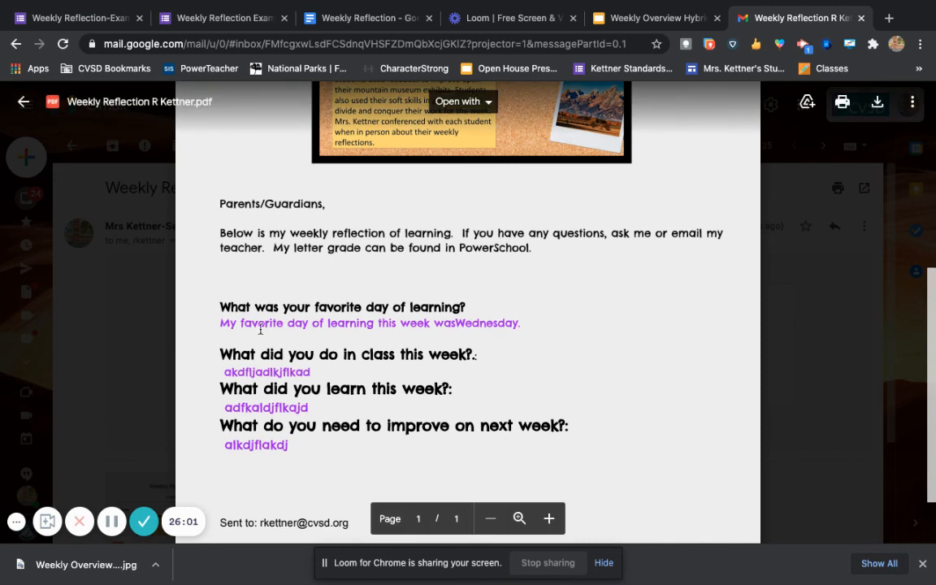